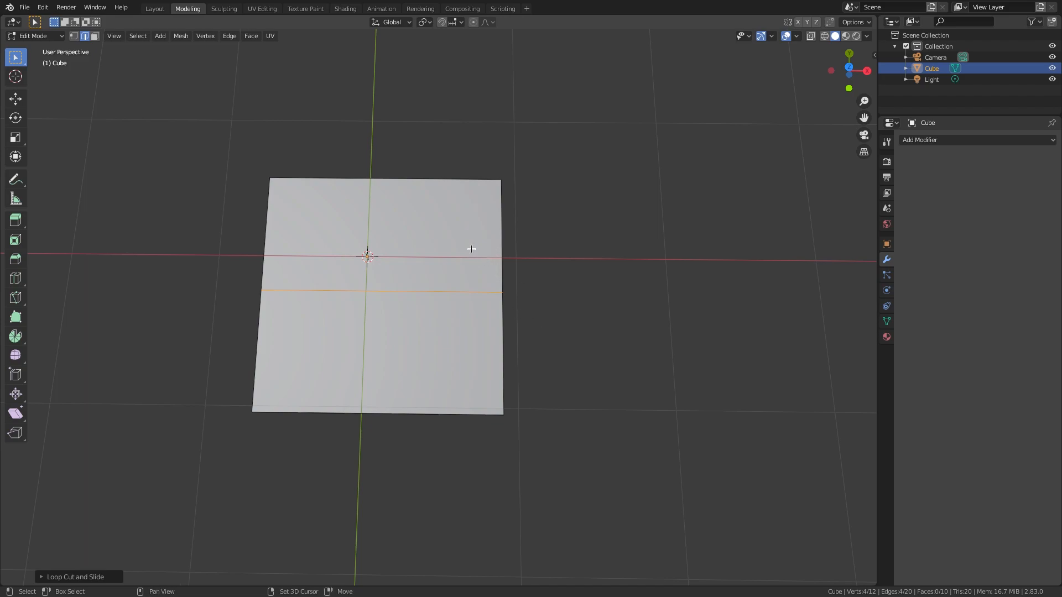
Step: With X-ray on, select the vertices along the slab's +X side and move them about 0.45 m inward along X
key(alt+z)
middle_drag(491, 261, 505, 277)
key(1)
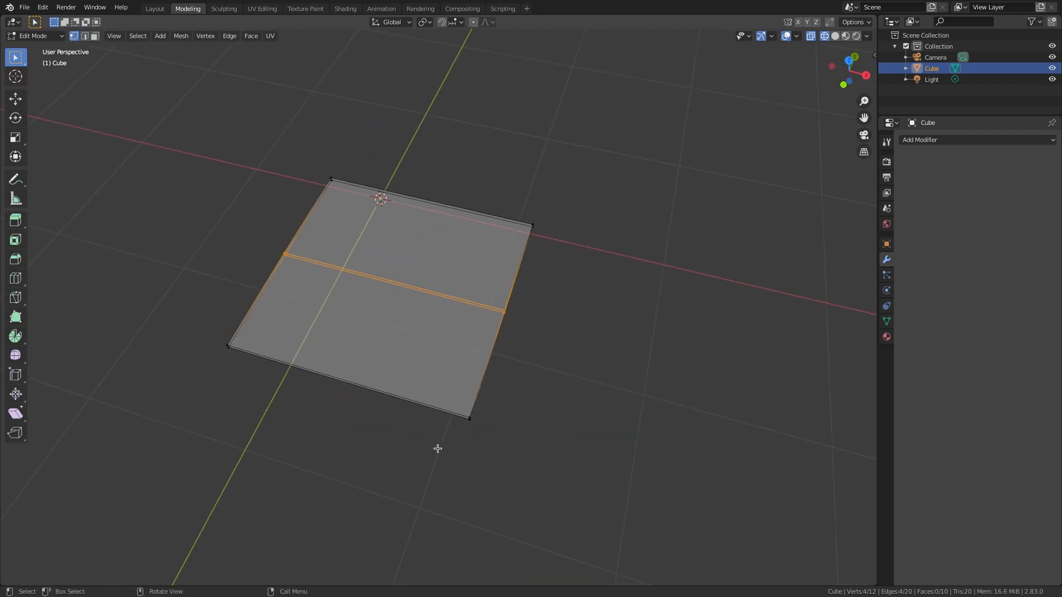
click(450, 445)
drag(446, 444, 576, 243)
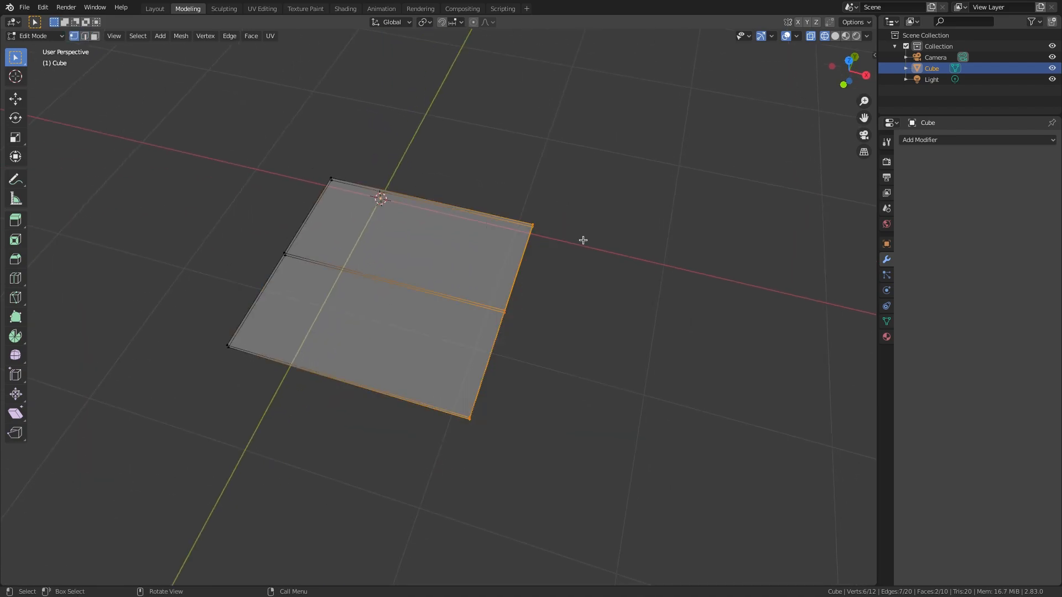
middle_drag(573, 388, 564, 371)
key(KP_7)
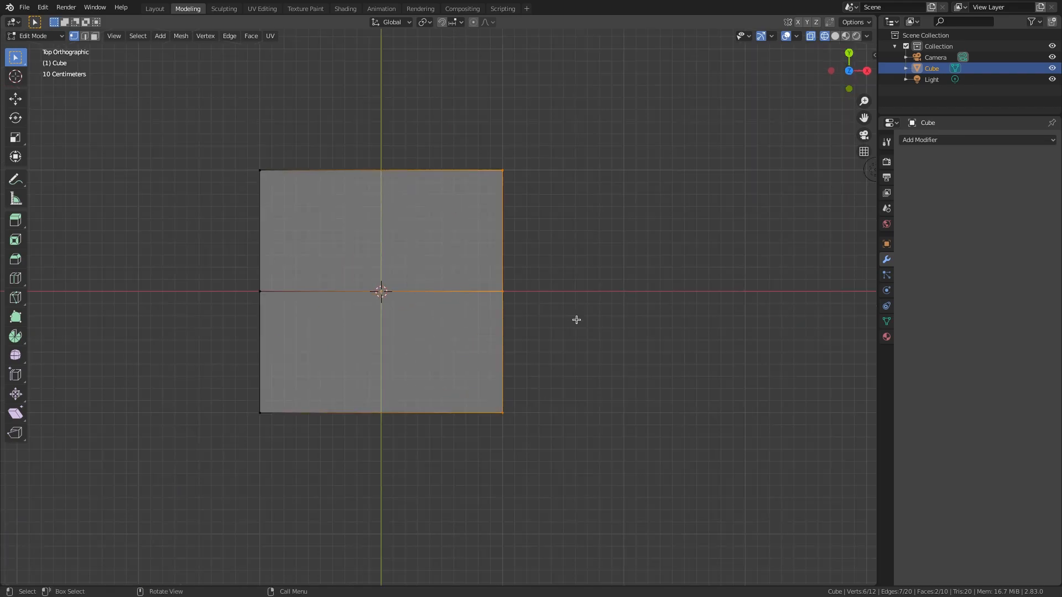
key(g)
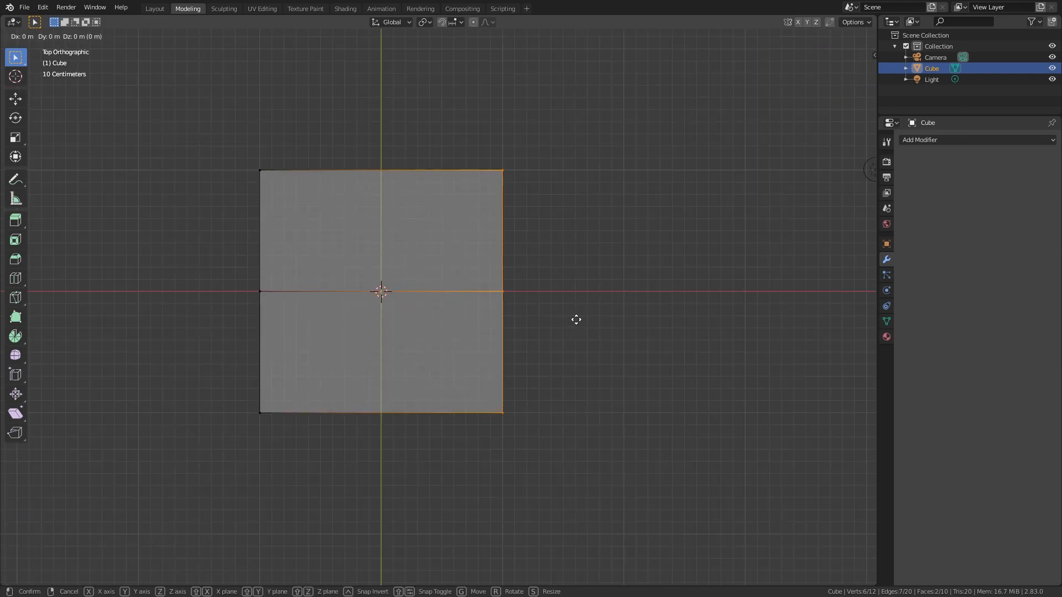
key(x)
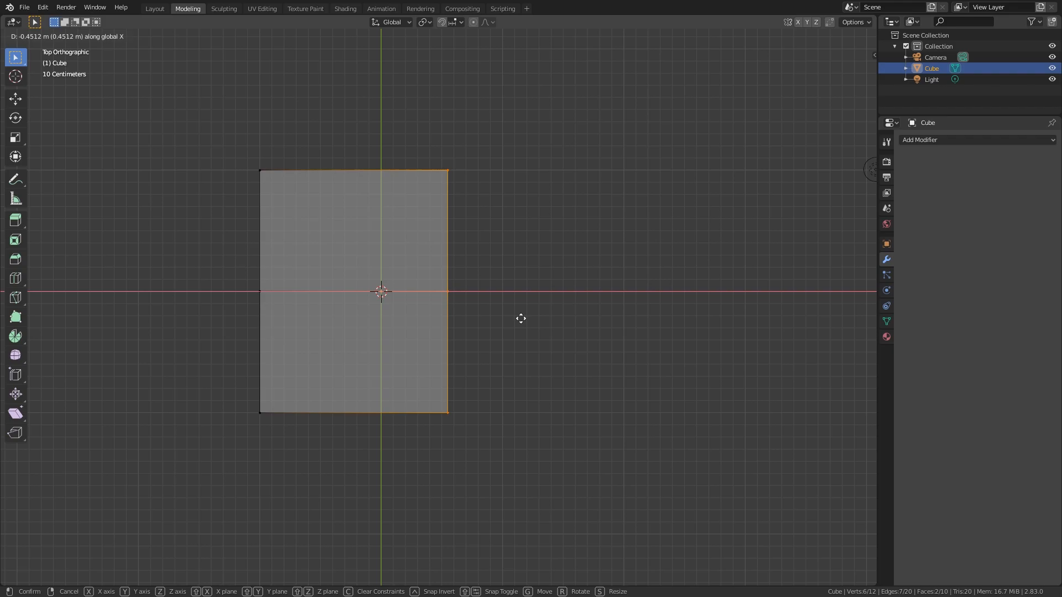
click(520, 318)
Step: Add two evenly spaced loop cuts across the -Y half of the slab without sliding them
middle_drag(519, 315, 402, 273)
scroll(438, 291, up, 2)
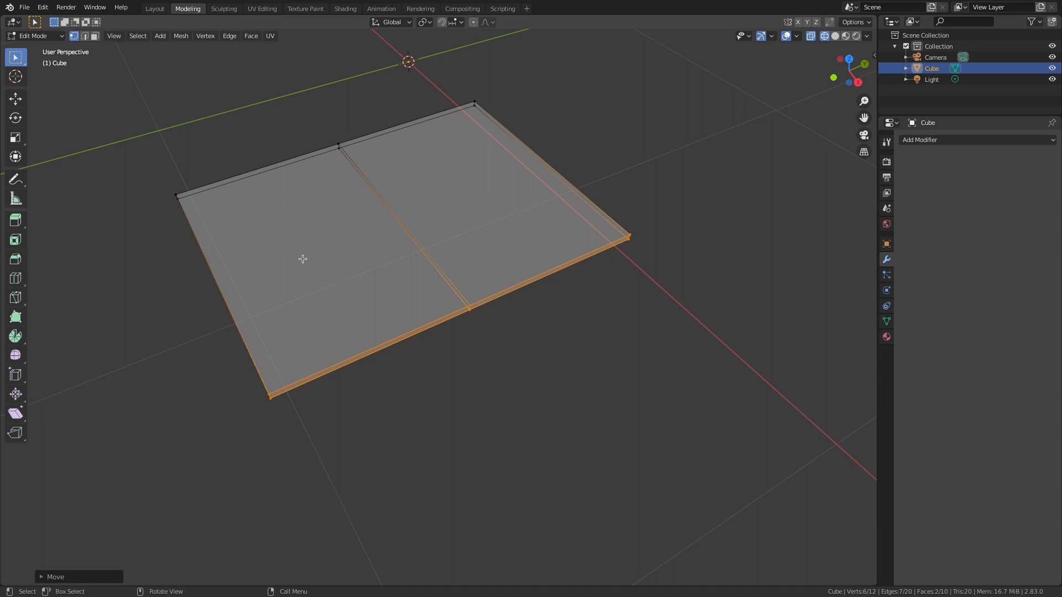
key(ctrl+r)
scroll(256, 169, up, 1)
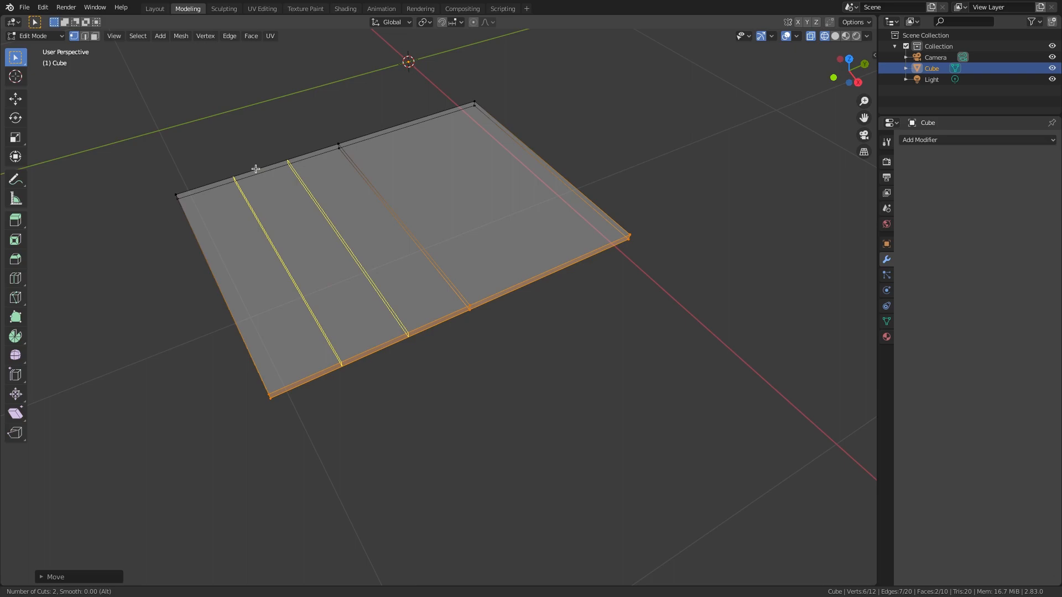
click(255, 168)
right_click(255, 169)
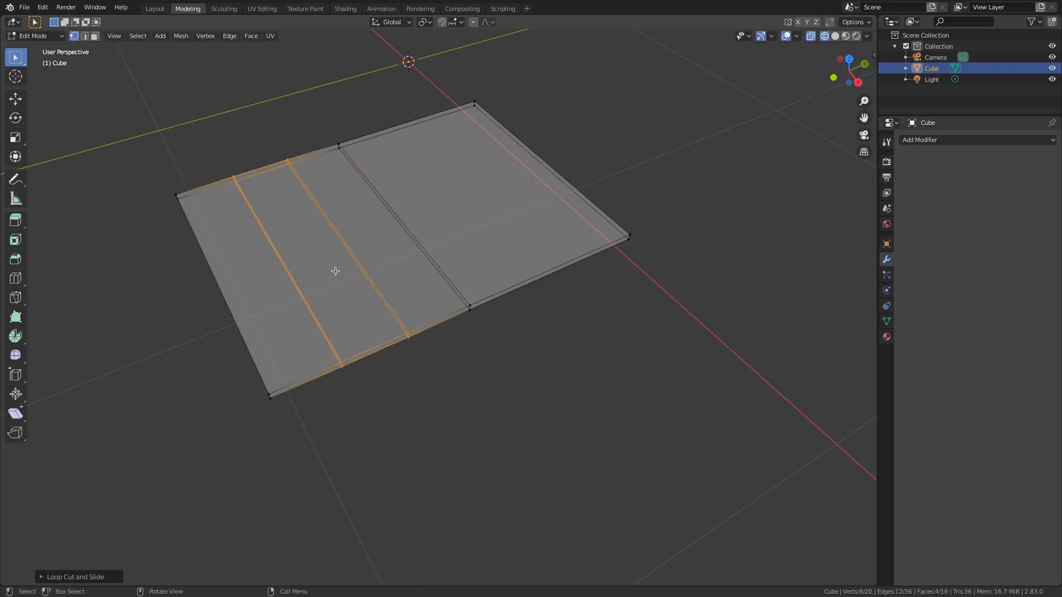
Step: Raise the strip between the two new loops about 0.03 m along Z
key(3)
key(g)
key(z)
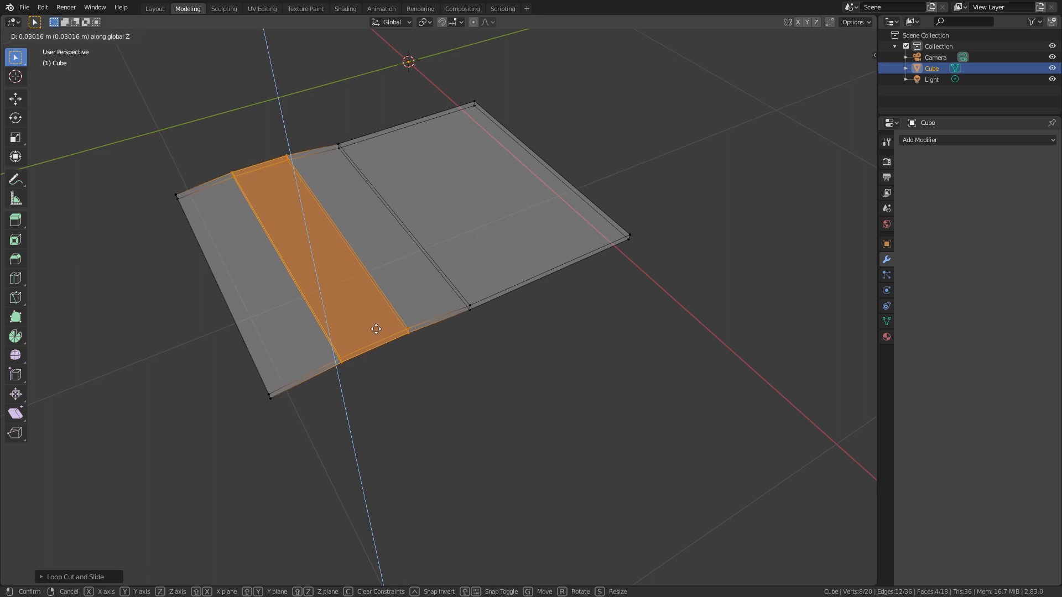
click(376, 329)
Step: Add two evenly spaced loop cuts across the slab's +Y half
middle_drag(376, 329, 513, 261)
key(ctrl+r)
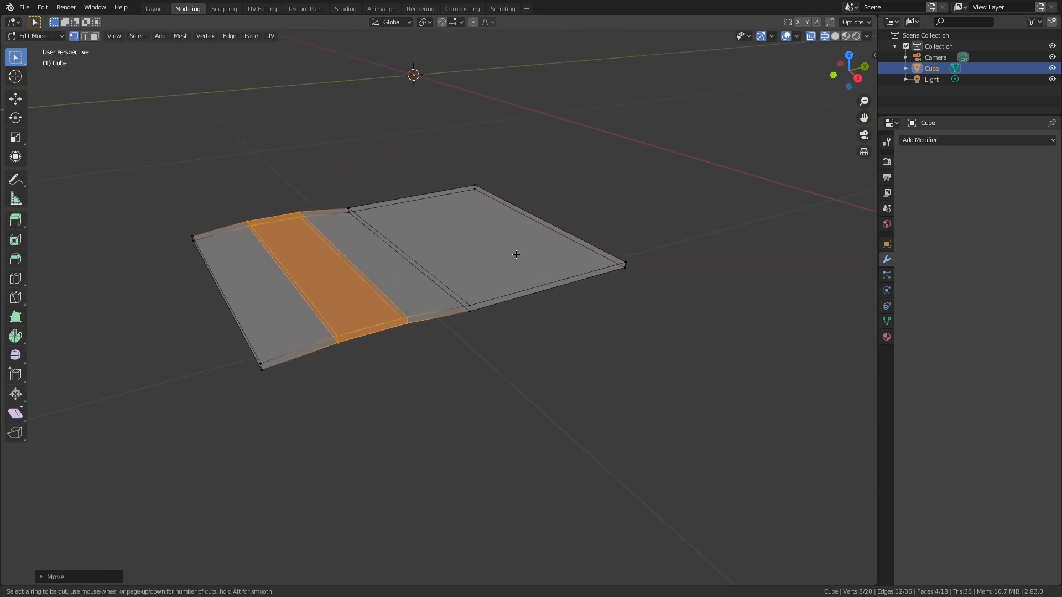
scroll(511, 258, up, 1)
click(509, 260)
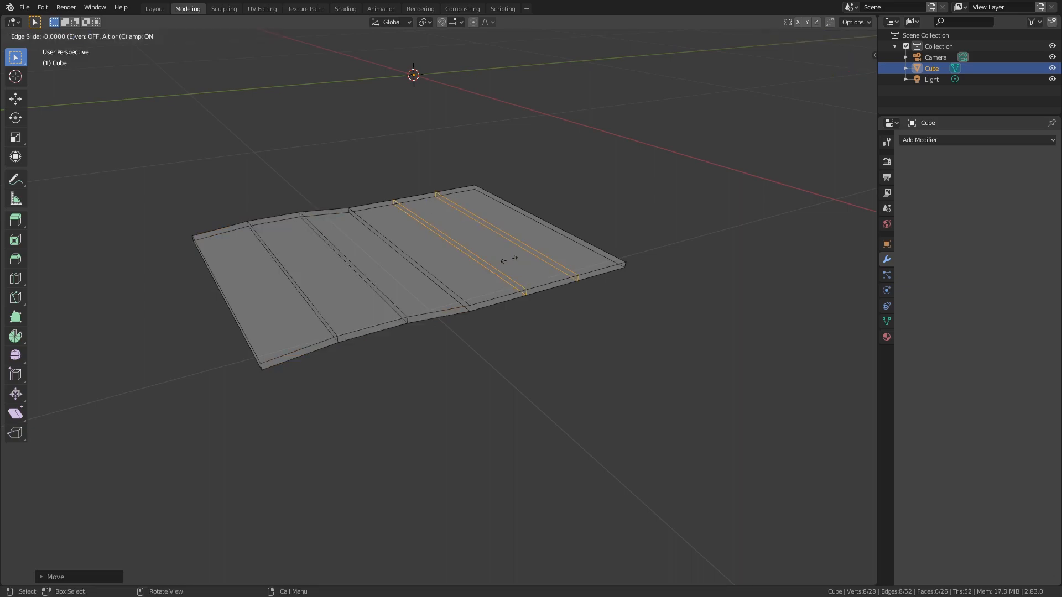
click(509, 260)
Step: Raise the middle strip of the +Y half slightly along Z
key(g)
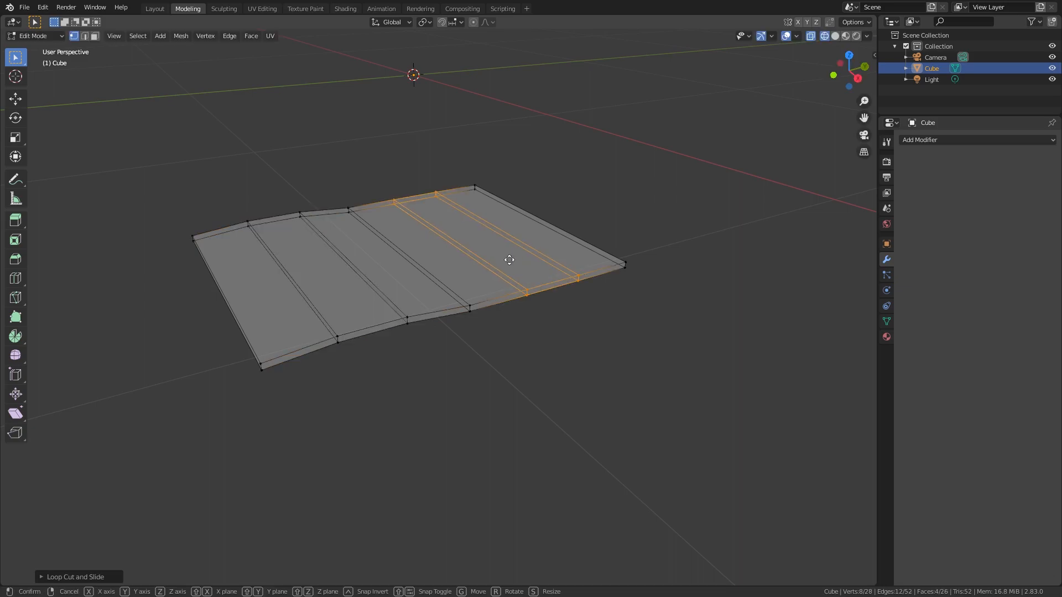
key(z)
click(510, 257)
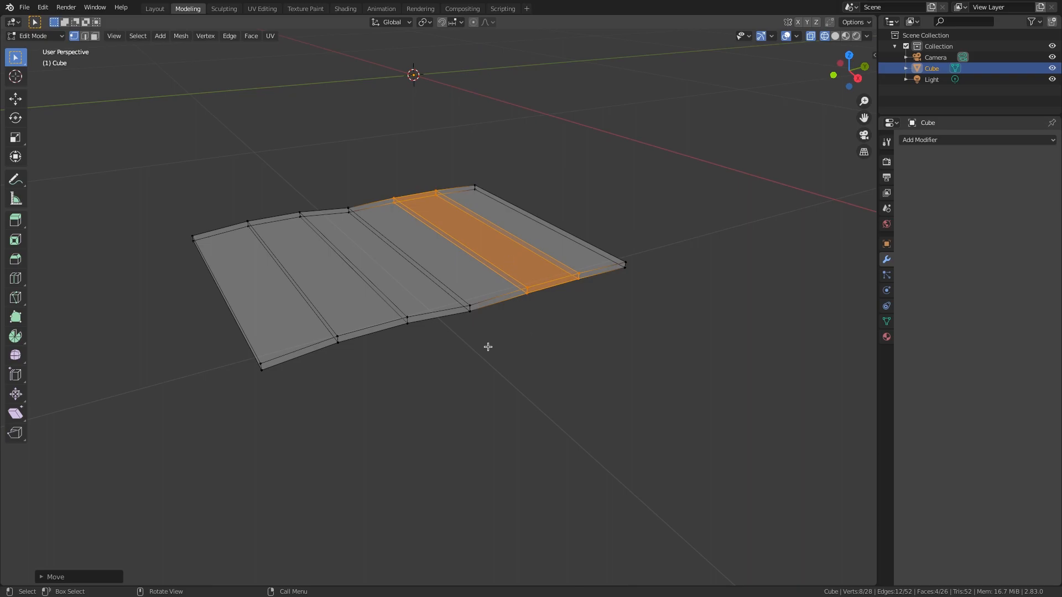
Step: In top view, select the two upper corner vertices at the slab's -Y end and move them slightly inward along Y
mouse_move(486, 349)
middle_down()
mouse_move(467, 299)
mouse_move(486, 305)
mouse_move(495, 332)
middle_up()
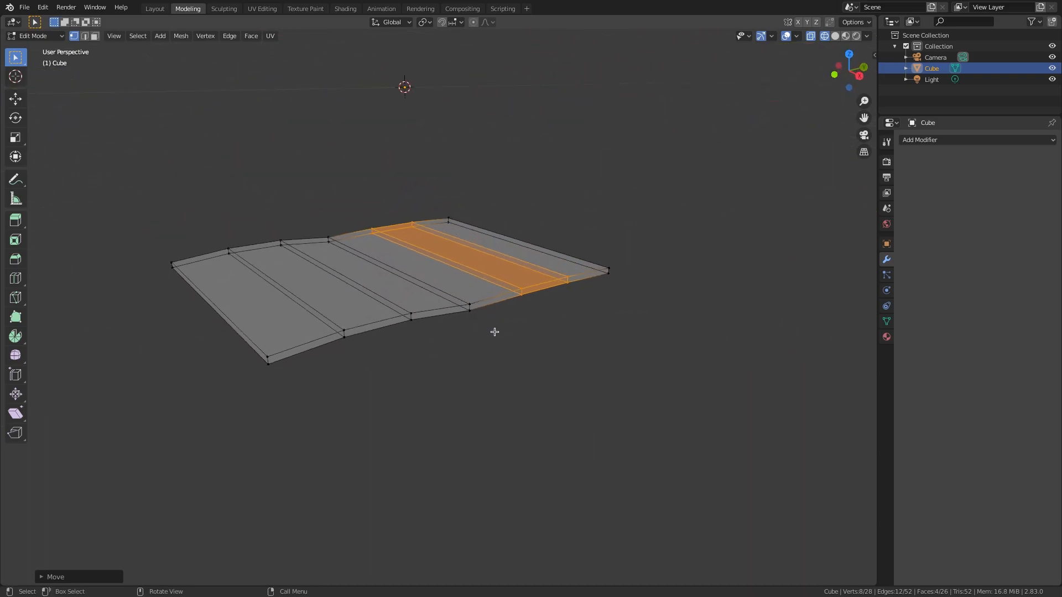
key(KP_7)
click(453, 487)
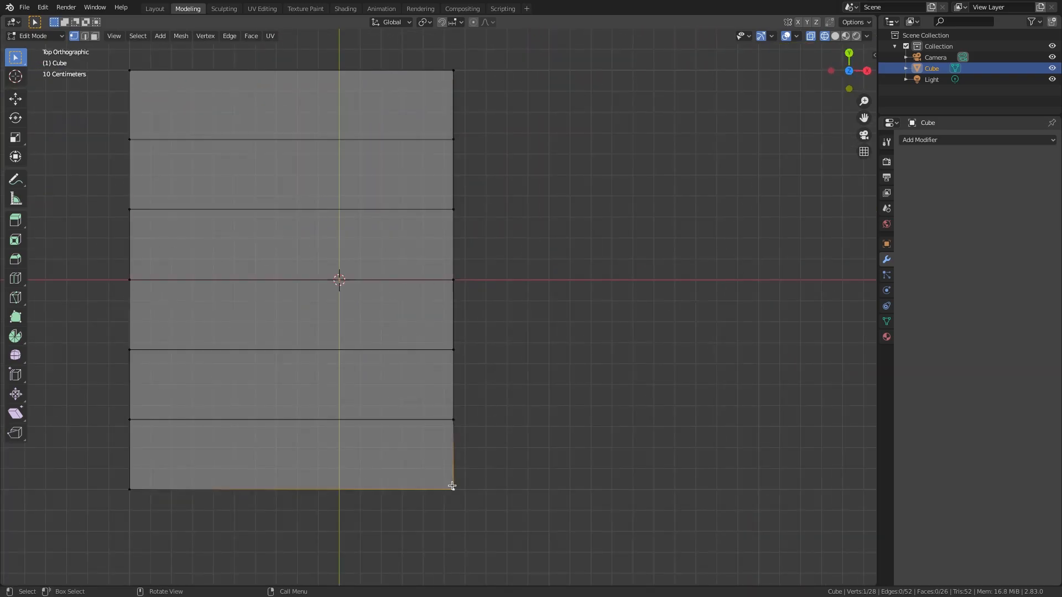
shift+click(128, 486)
key(g)
key(y)
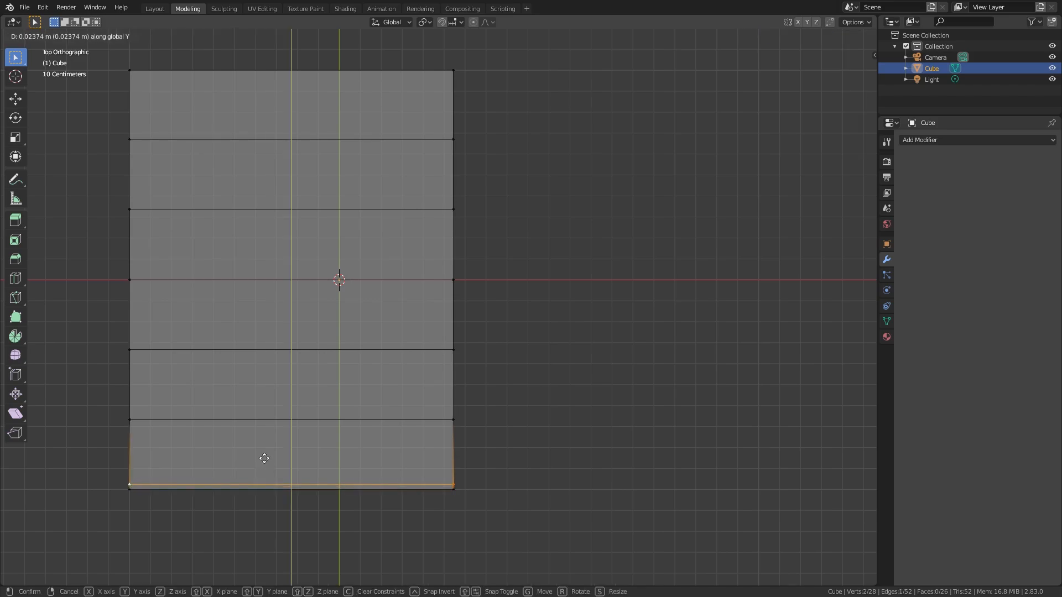
click(264, 461)
Step: Select the two upper corner vertices at the slab's +Y end
click(453, 73)
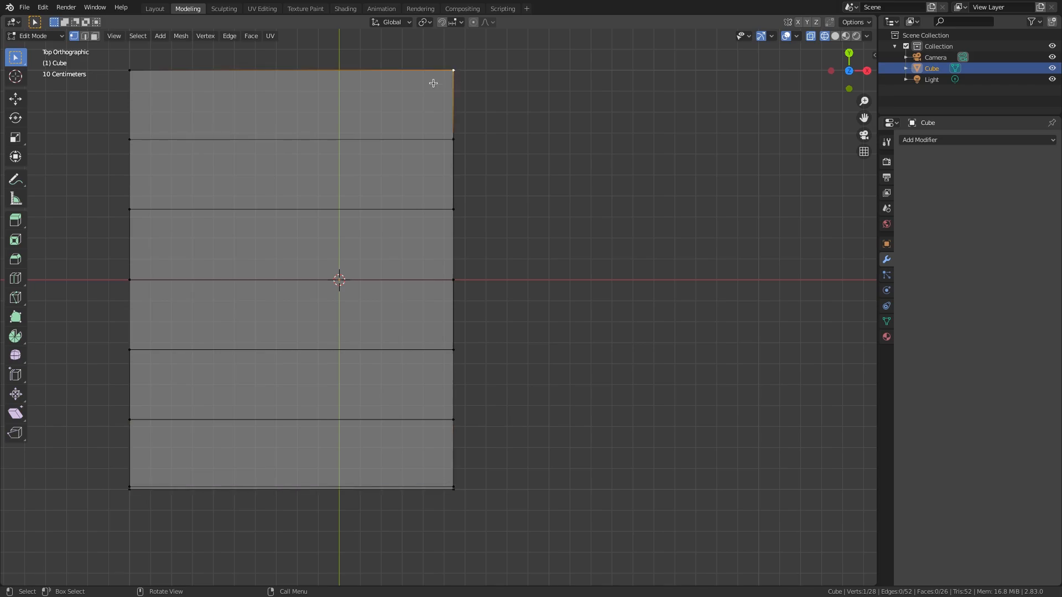
shift+click(132, 73)
Step: Try to duplicate the selected +Y end edge and move the copy slightly inward along Y
key(shift+d)
key(g)
key(y)
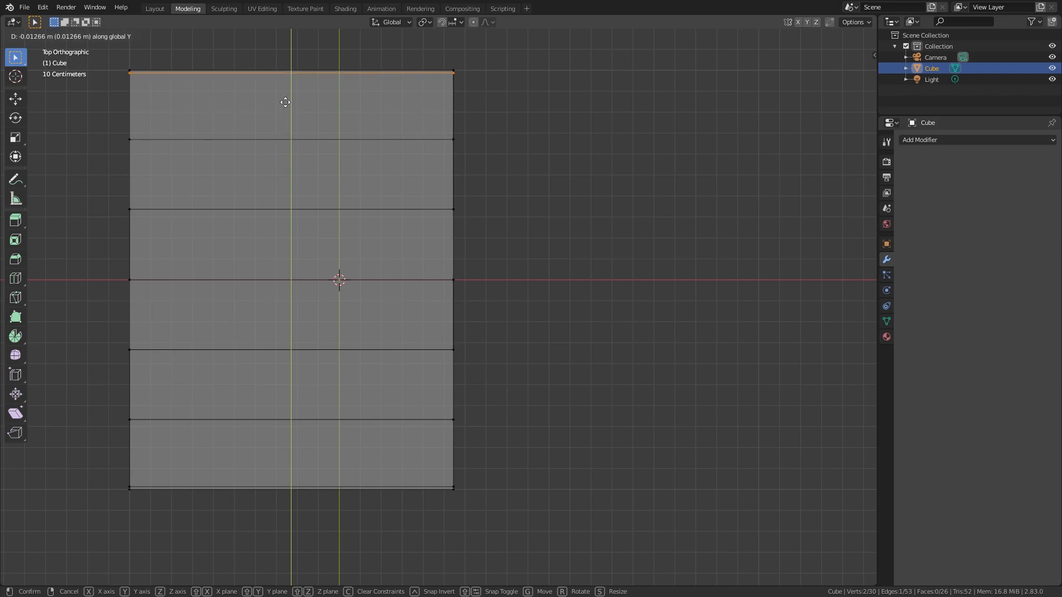
click(286, 108)
middle_drag(522, 294, 415, 221)
scroll(636, 279, up, 1)
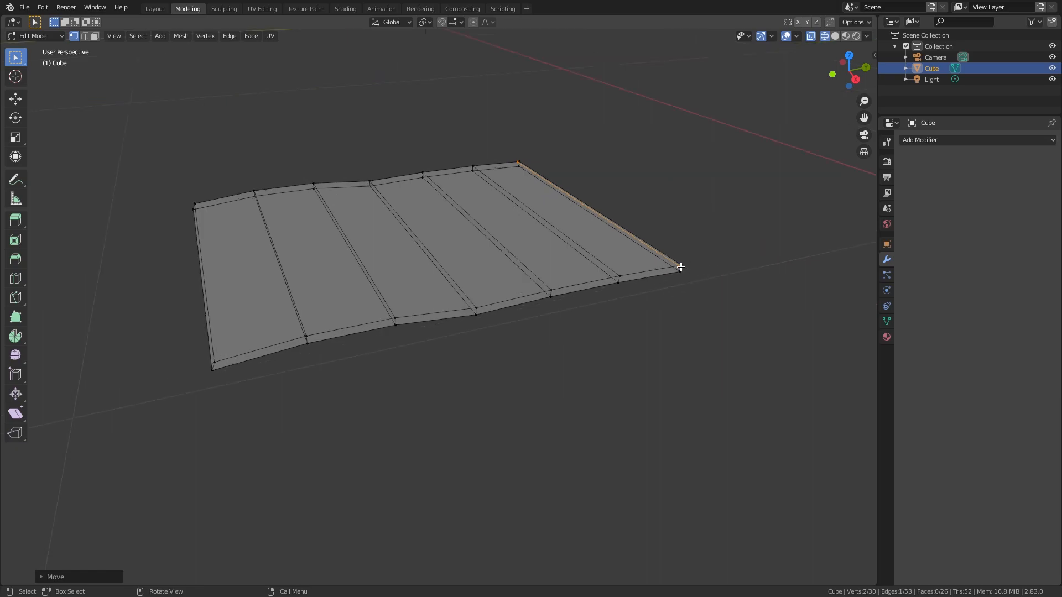
Step: Undo the edge duplication and the move of the copy
key(ctrl+z)
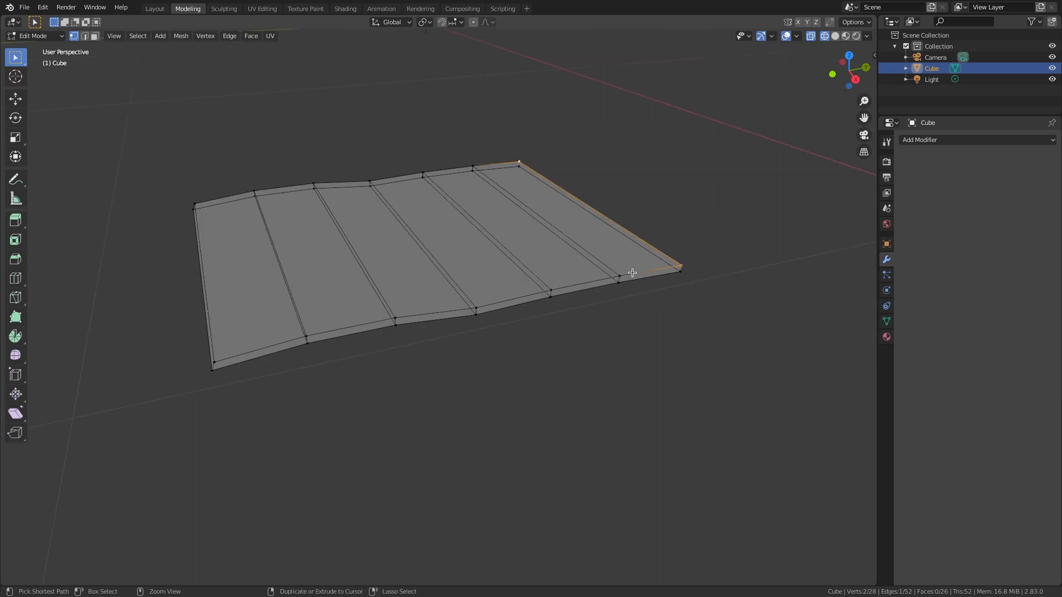
key(ctrl+z)
key(ctrl+z)
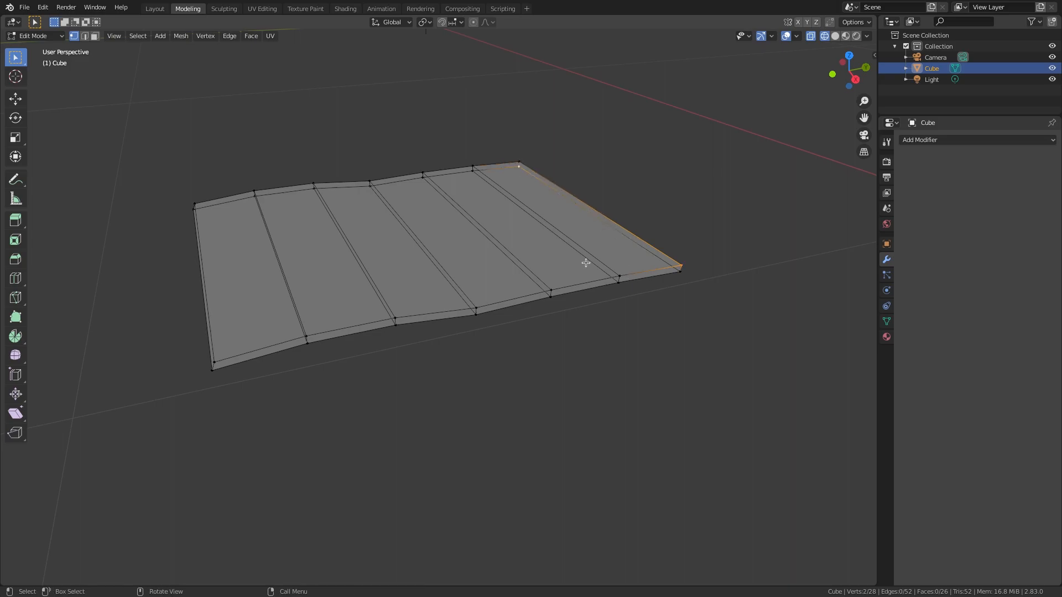
key(ctrl+z)
Step: In top view, move the selected upper edge at the +Y end slightly inward along Y
key(KP_7)
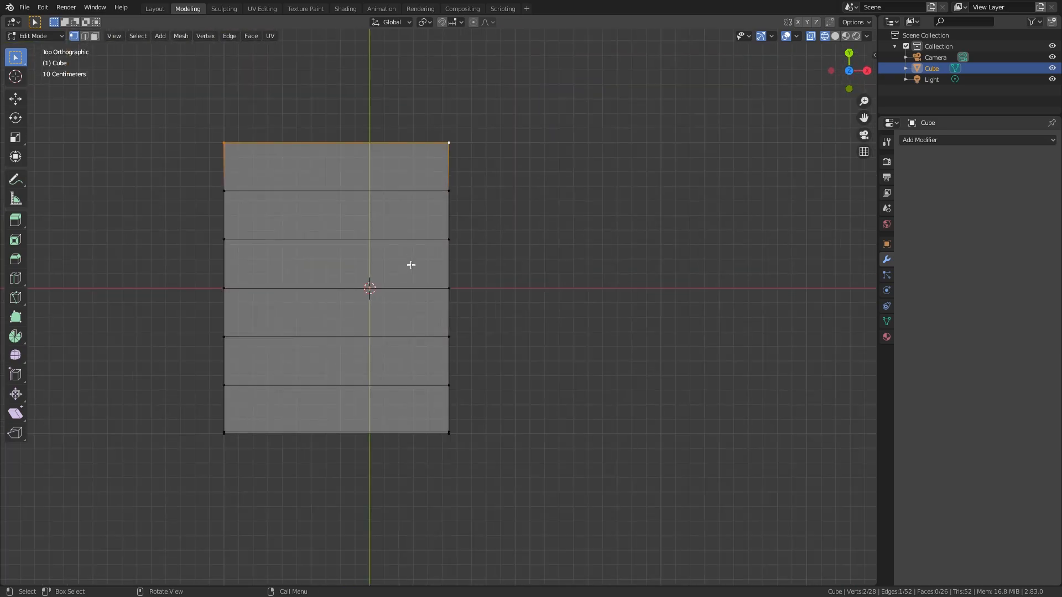
shift+middle_drag(351, 230, 485, 249)
scroll(488, 287, up, 2)
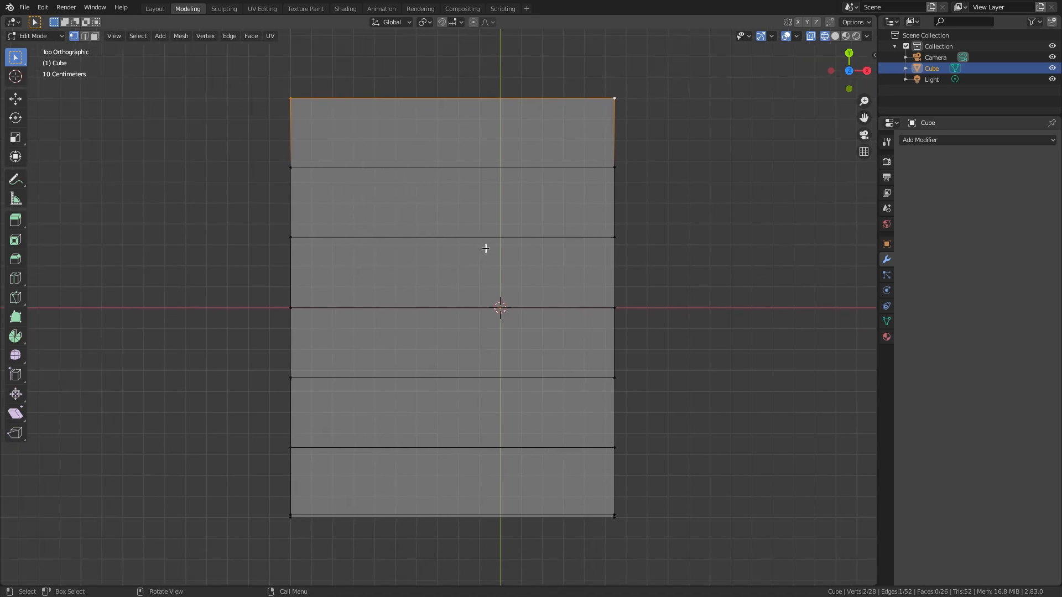
key(g)
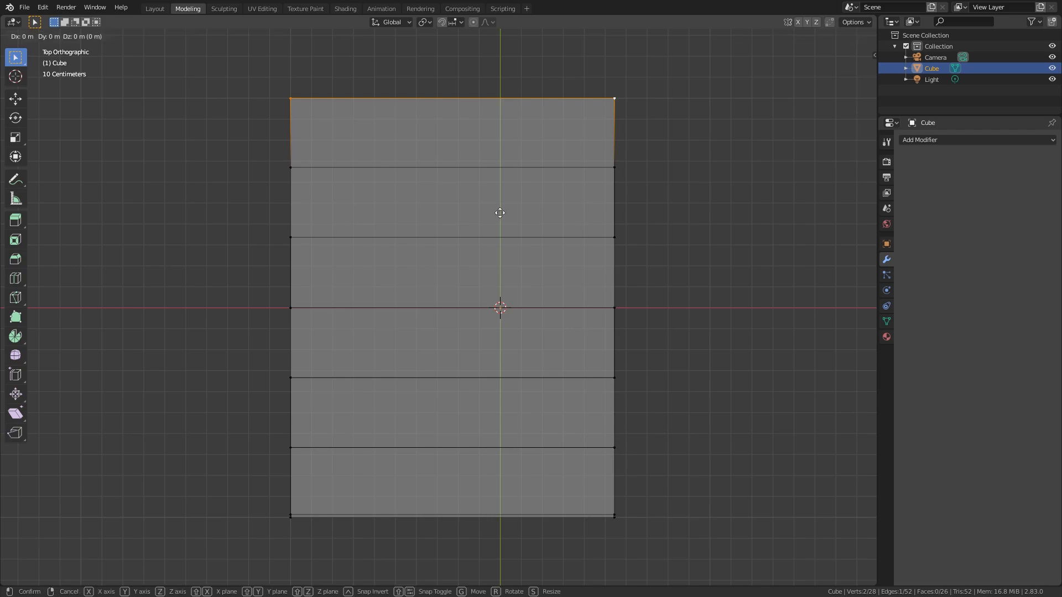
key(y)
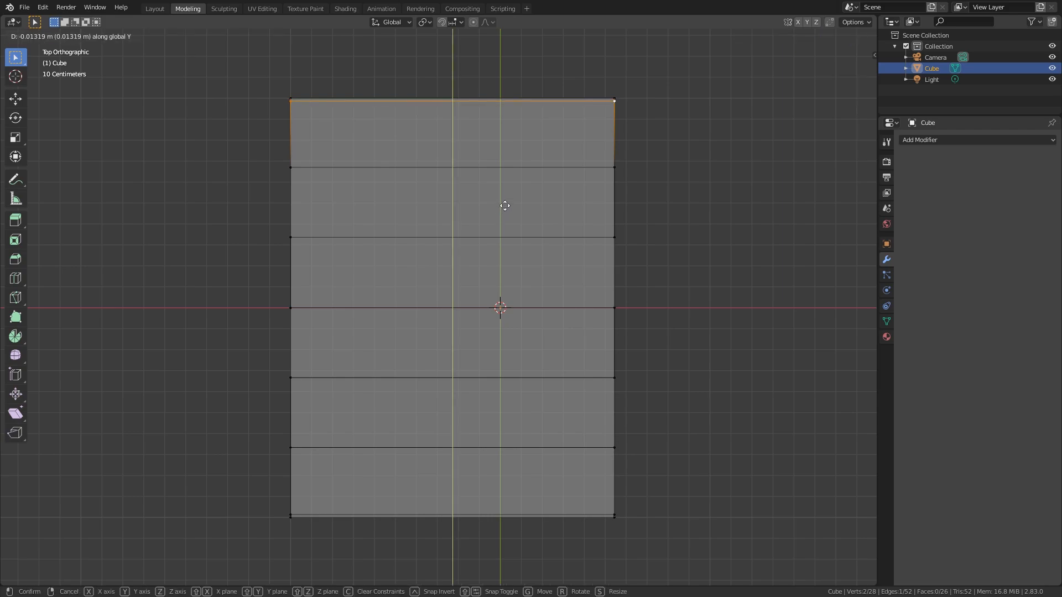
click(503, 207)
Step: Return to solid display in Object Mode and shade the slab smooth
mouse_move(565, 315)
middle_down()
mouse_move(473, 203)
mouse_move(489, 284)
mouse_move(456, 306)
mouse_move(456, 319)
mouse_move(476, 303)
mouse_move(472, 246)
mouse_move(479, 270)
mouse_move(453, 275)
mouse_move(459, 287)
mouse_move(448, 278)
mouse_move(466, 299)
middle_up()
key(shift+z)
key(Tab)
scroll(462, 292, up, 3)
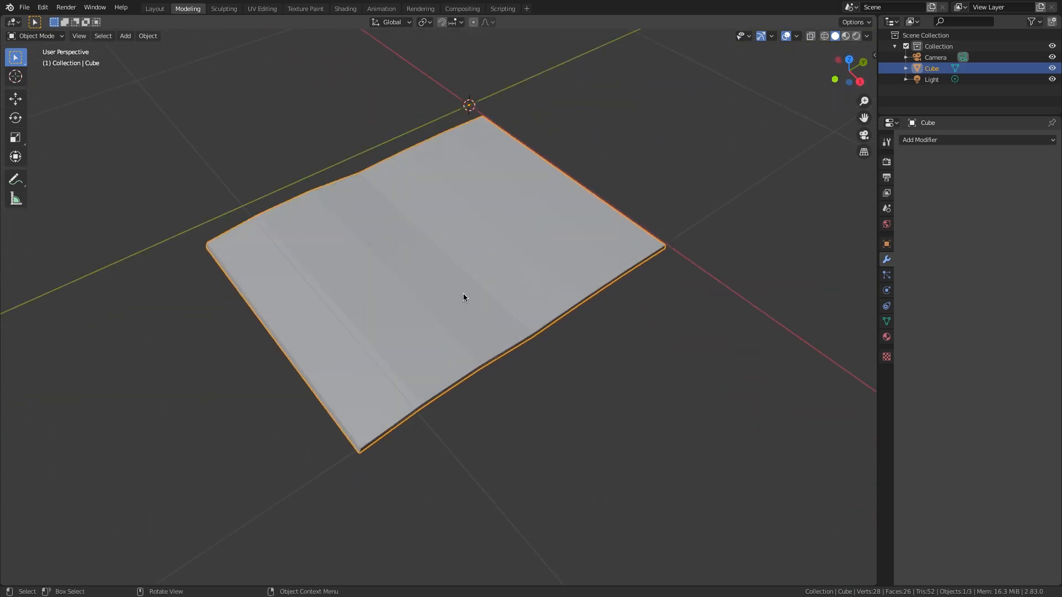
scroll(463, 293, down, 2)
right_click(453, 268)
click(452, 270)
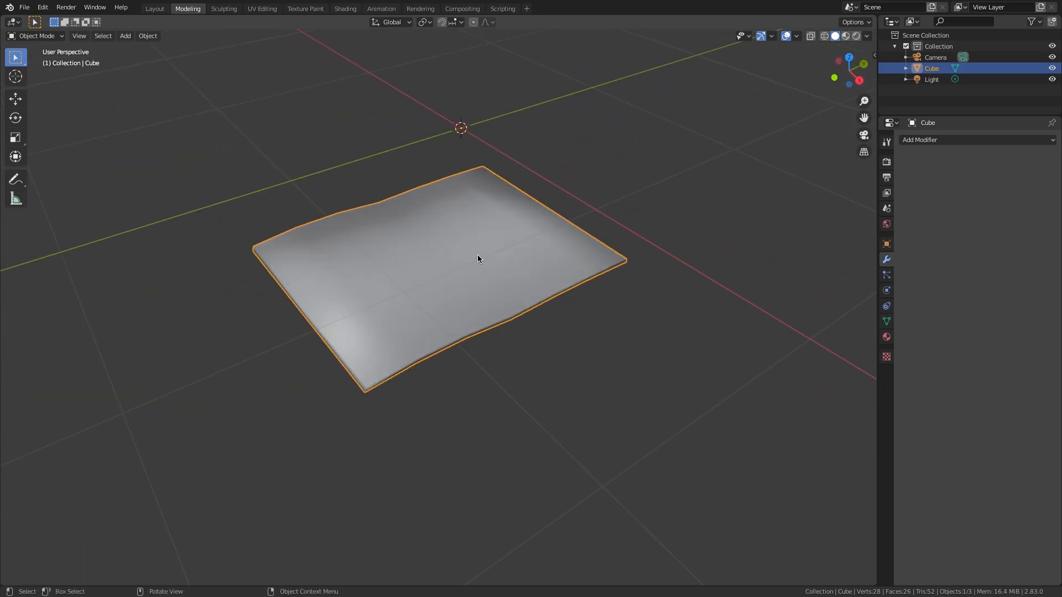
Step: Enable Auto Smooth in the slab's mesh normals settings
click(887, 321)
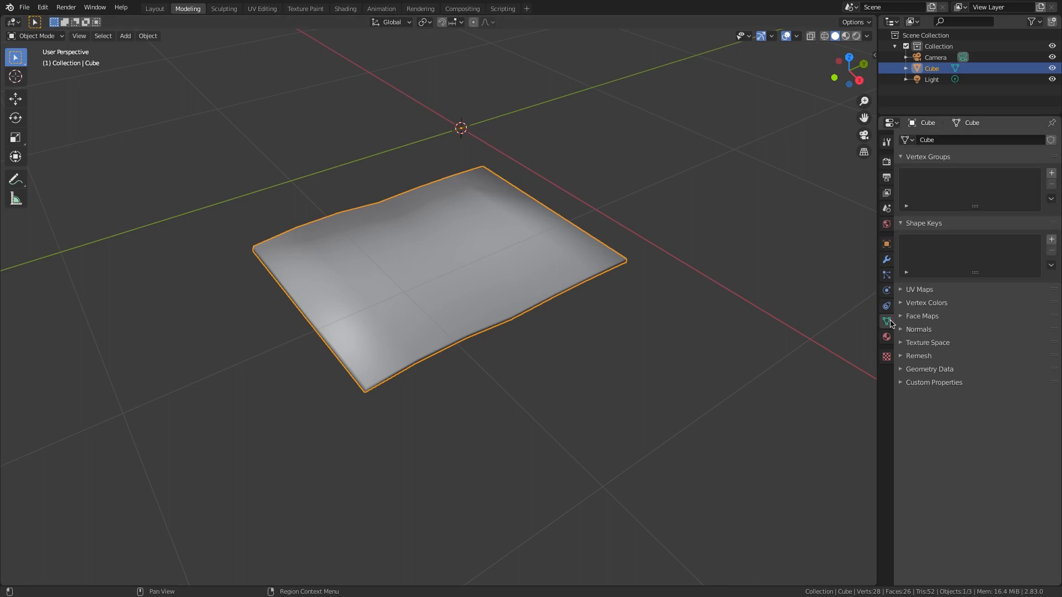
click(900, 331)
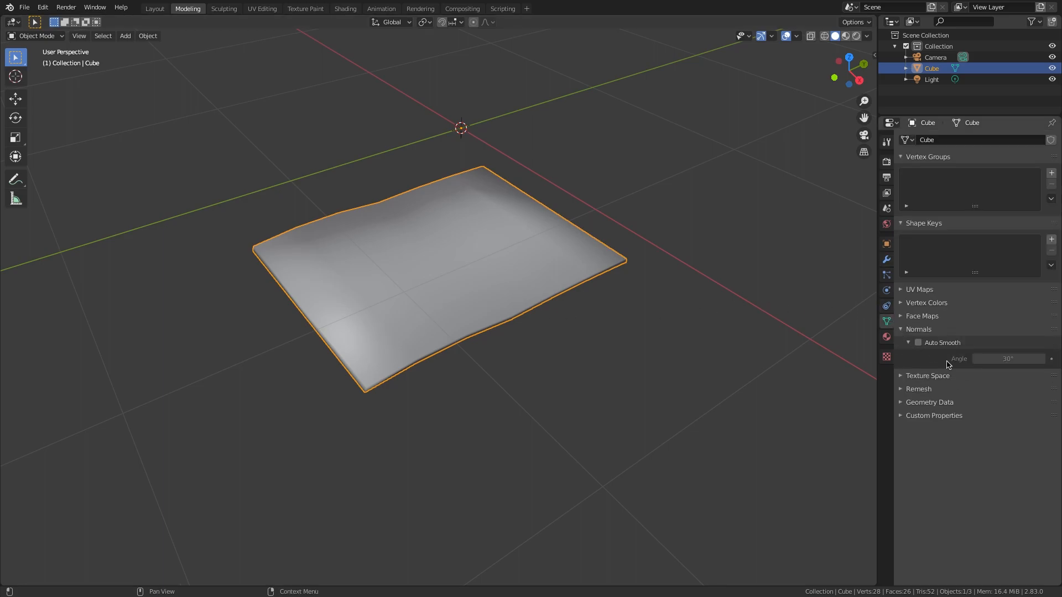
click(918, 342)
middle_drag(415, 234, 413, 240)
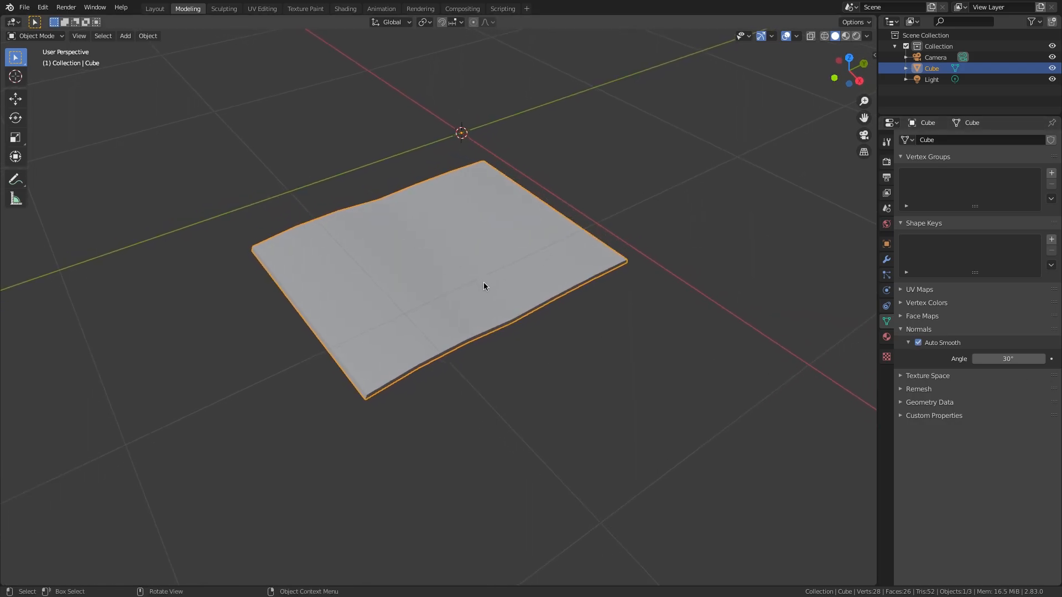
click(887, 260)
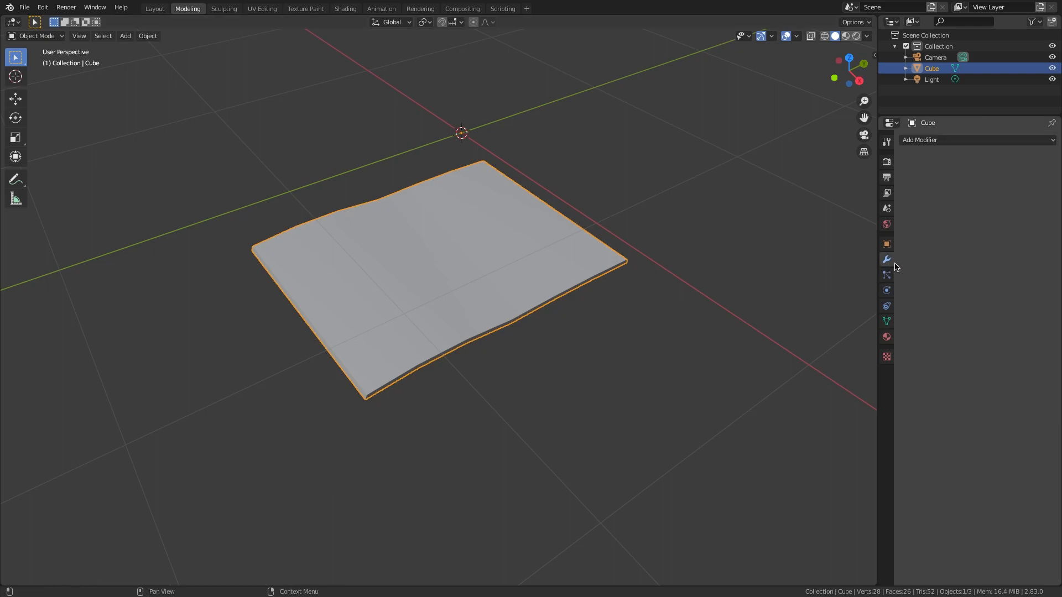
click(950, 141)
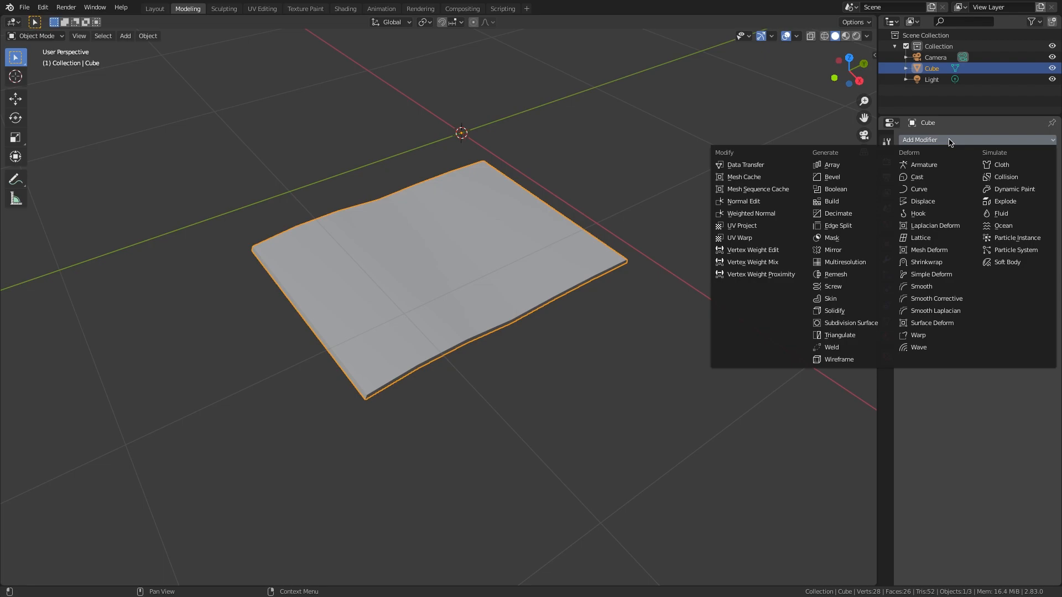
Step: Add an edge loop close to the central loop on its -Y side and raise it about 0.008 m along Z
key(Tab)
scroll(525, 304, up, 2)
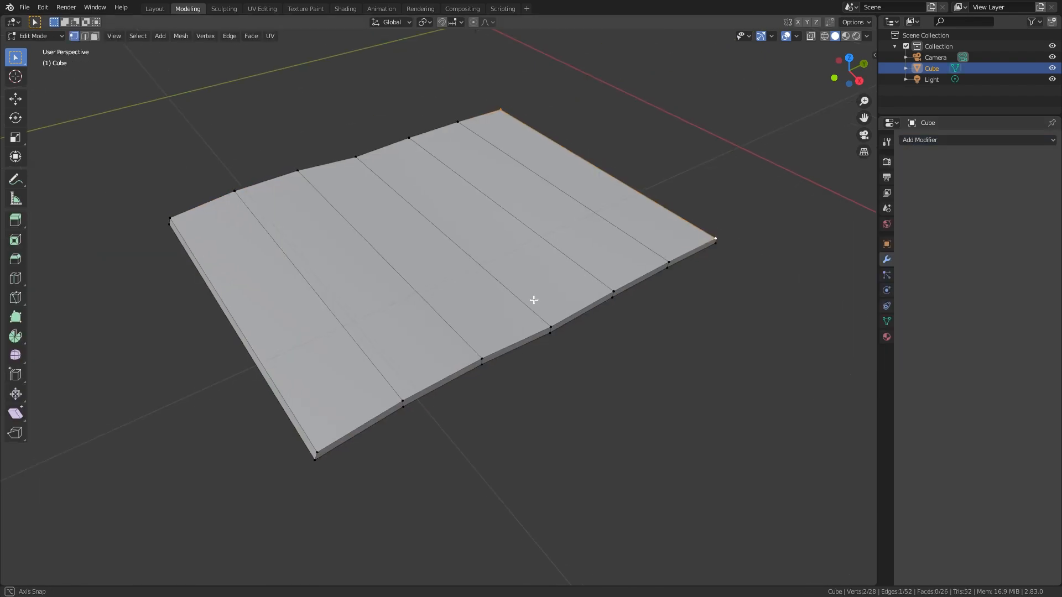
middle_drag(534, 300, 614, 339)
scroll(556, 301, up, 3)
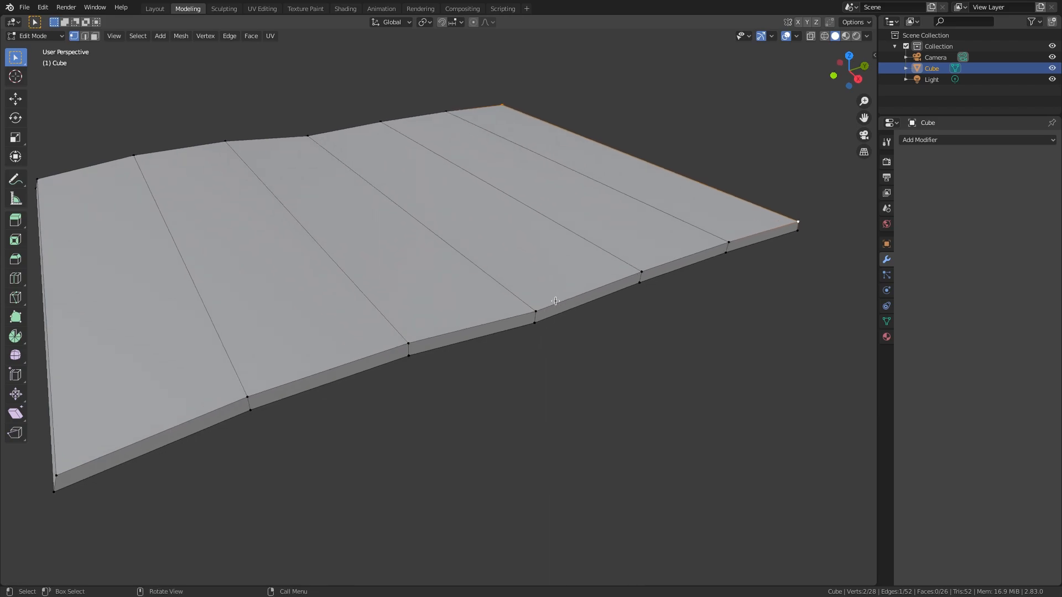
key(ctrl+r)
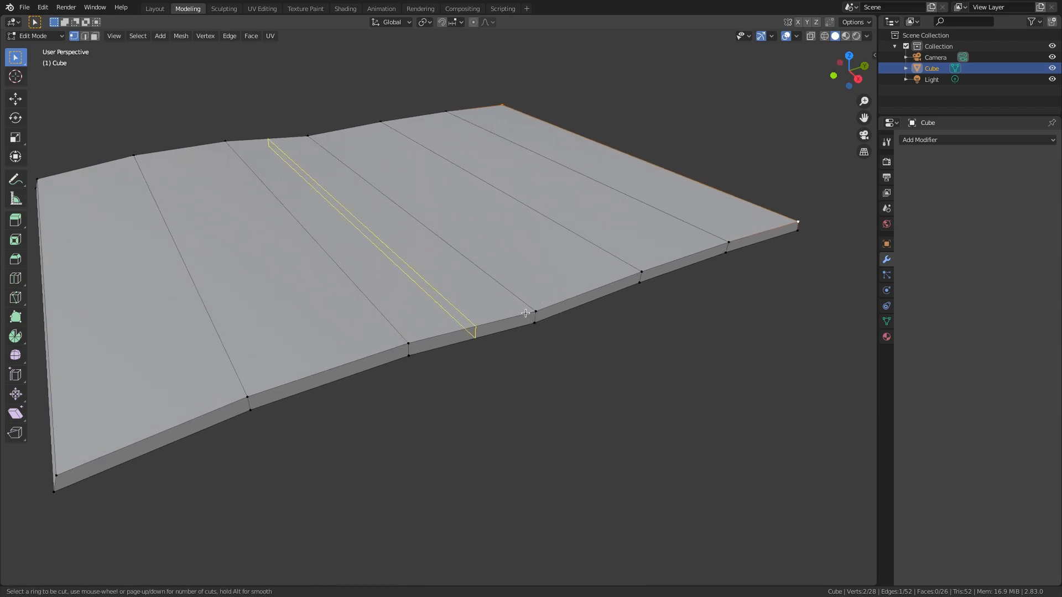
click(519, 319)
click(581, 311)
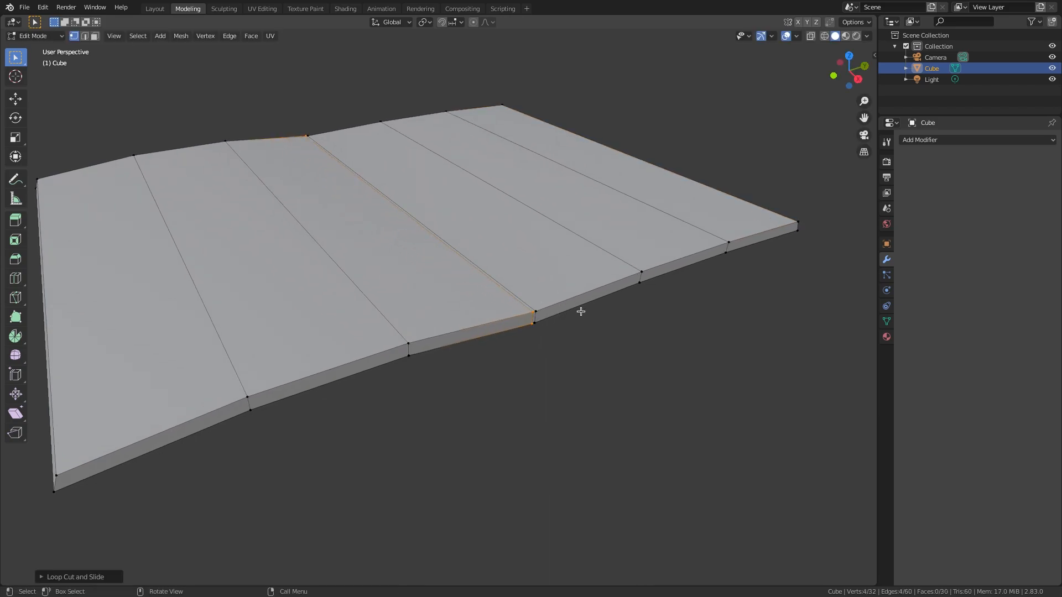
key(g)
key(z)
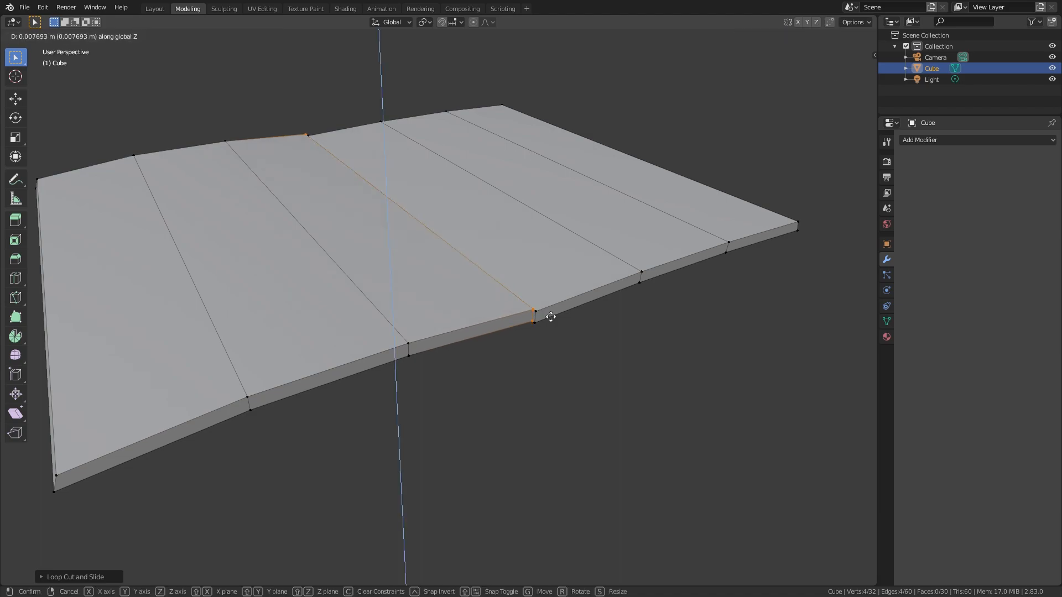
click(550, 317)
Step: Add a matching edge loop close to the central loop on its +Y side and raise it slightly along Z
key(ctrl+r)
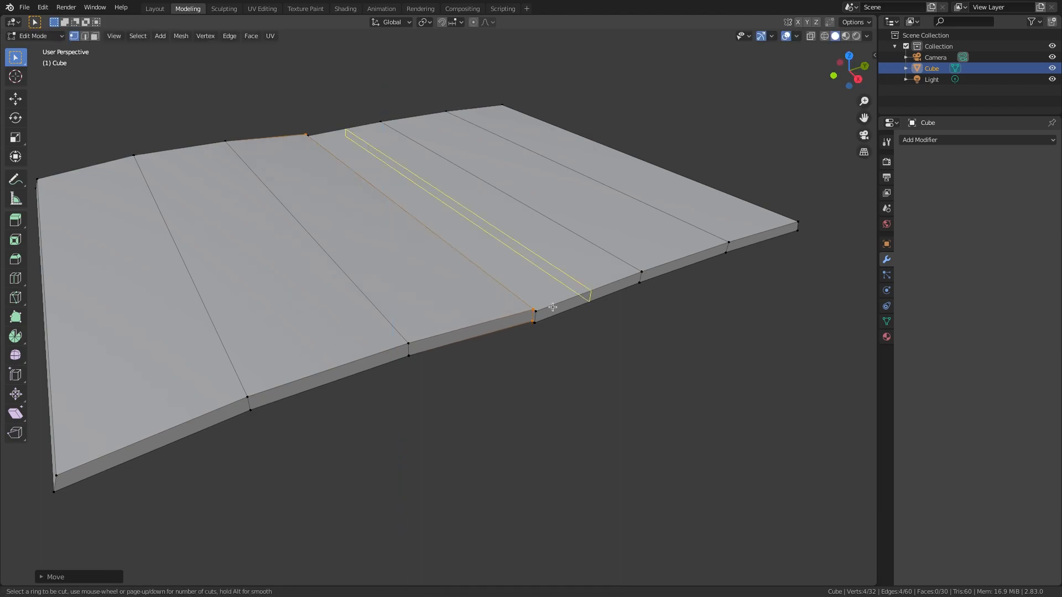
click(550, 309)
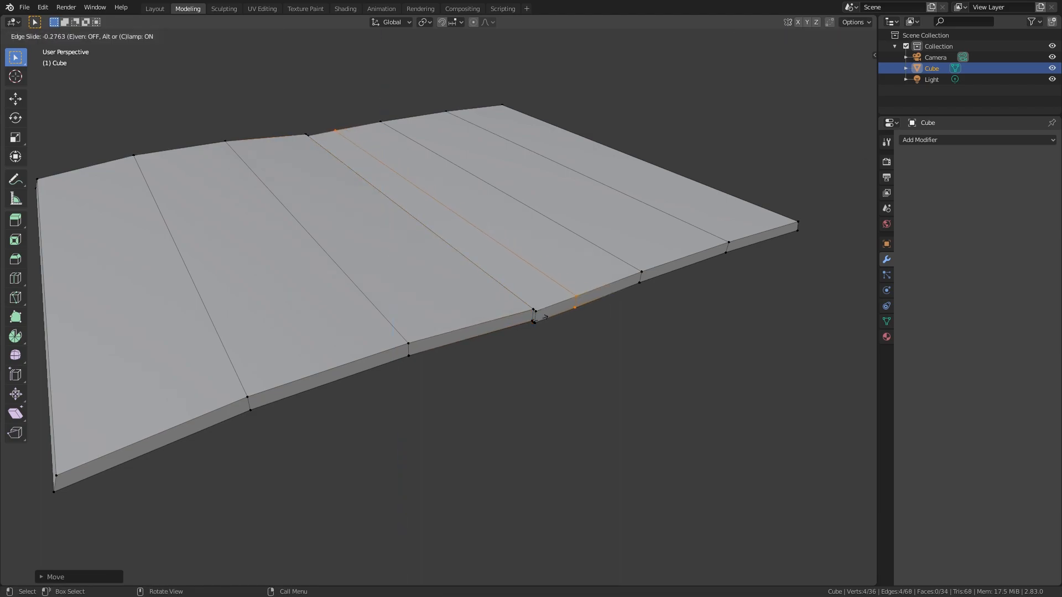
click(503, 330)
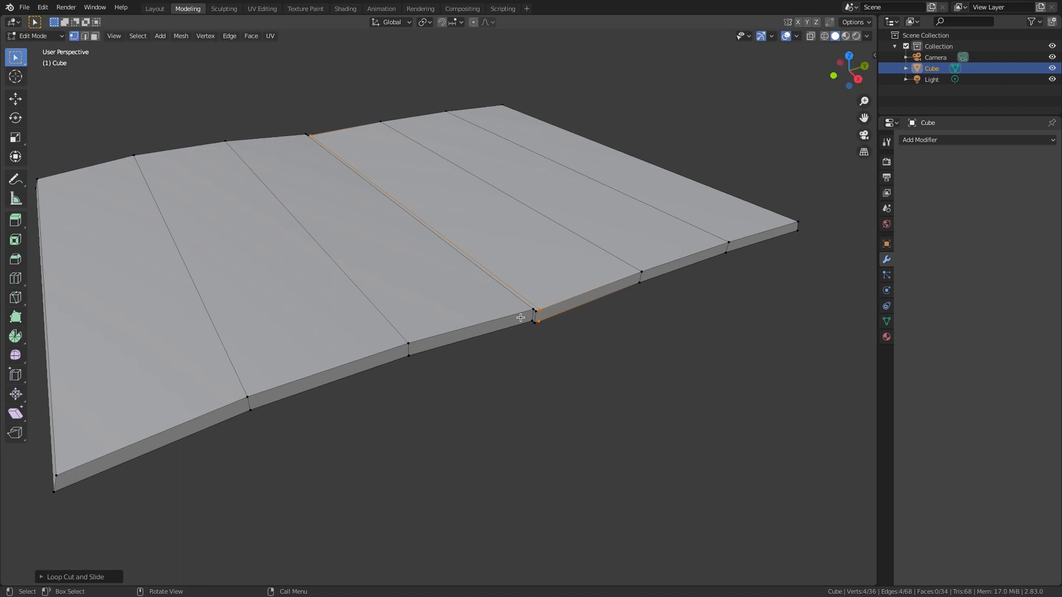
key(g)
key(z)
click(521, 315)
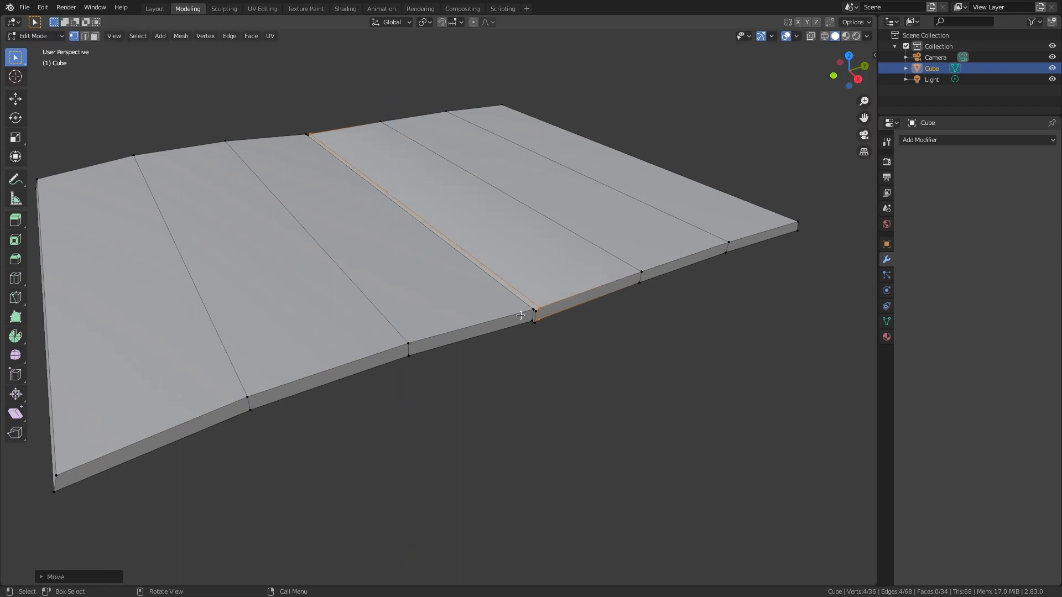
Step: In right view with X-ray on, move the -Y loop beside the central crease slightly outward and down to even out the groove
middle_drag(570, 341, 559, 329)
key(KP_3)
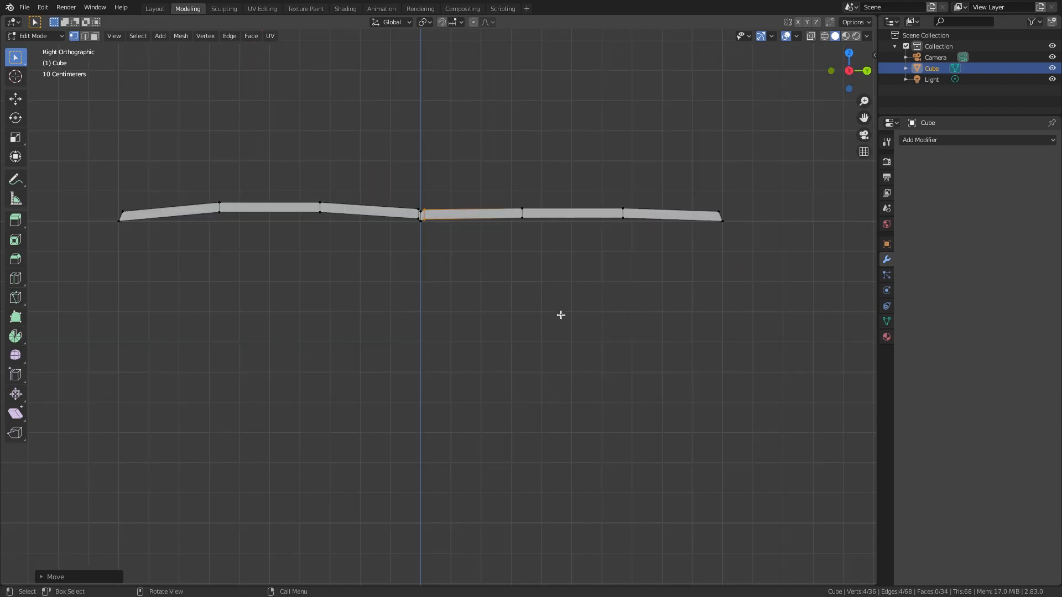
scroll(391, 251, up, 5)
shift+middle_drag(334, 105, 428, 256)
scroll(439, 249, up, 4)
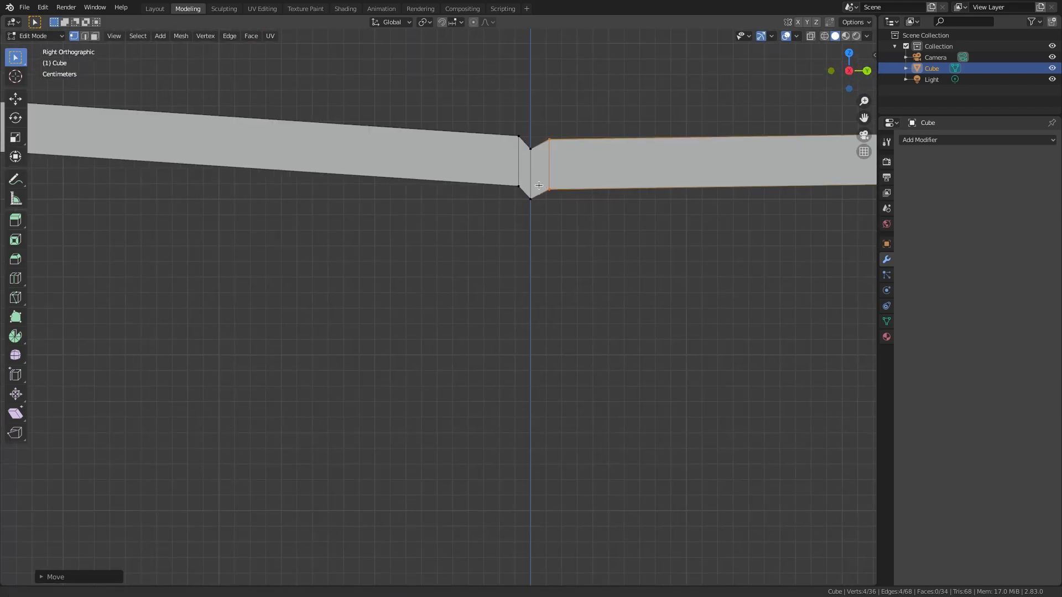
shift+middle_drag(522, 167, 508, 216)
click(502, 235)
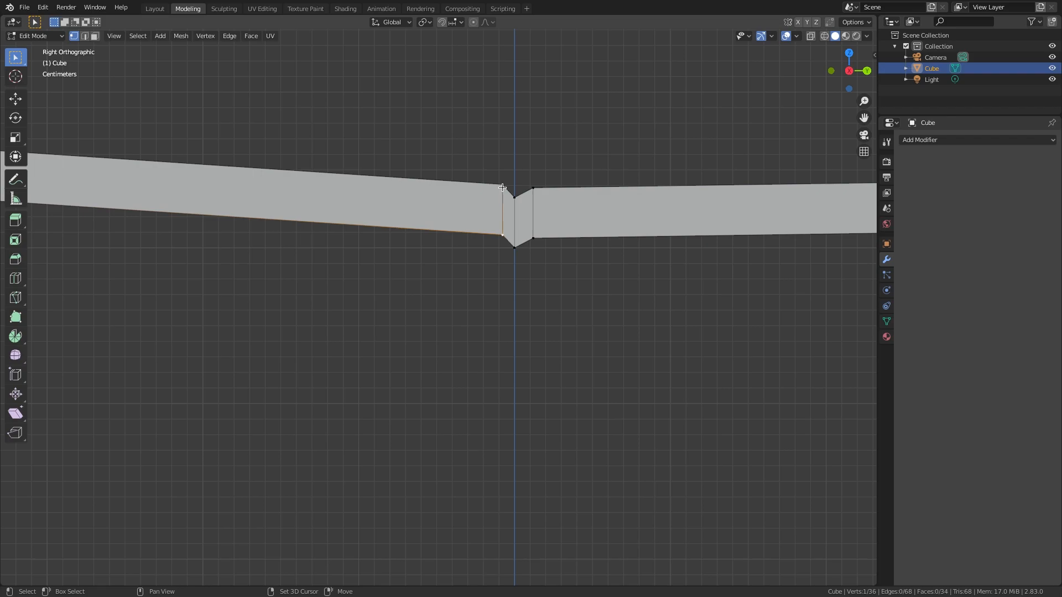
key(alt+z)
drag(490, 167, 505, 246)
key(g)
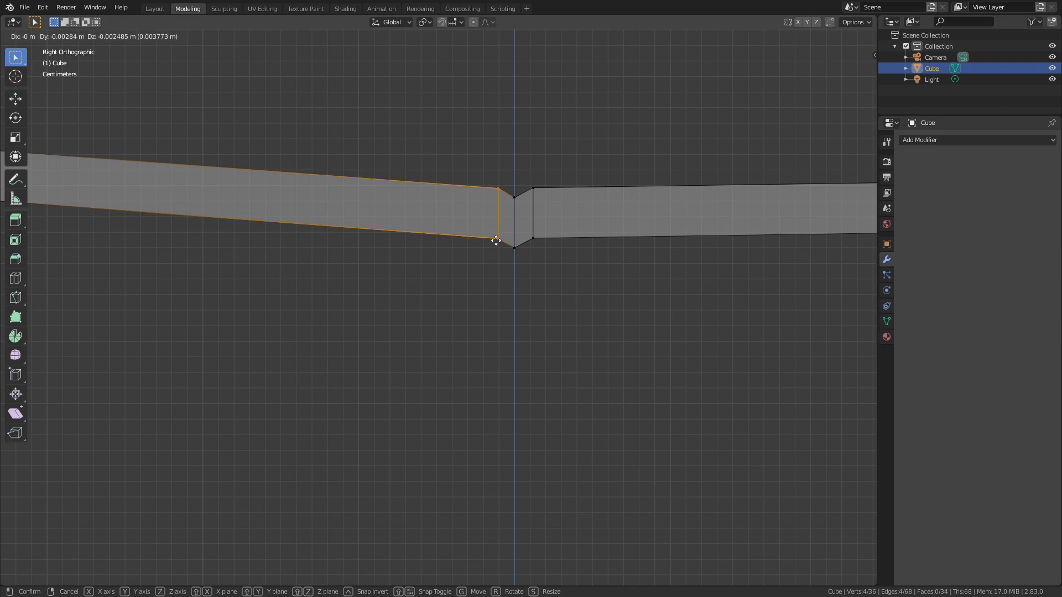
click(498, 242)
middle_drag(465, 161, 443, 176)
scroll(444, 176, down, 8)
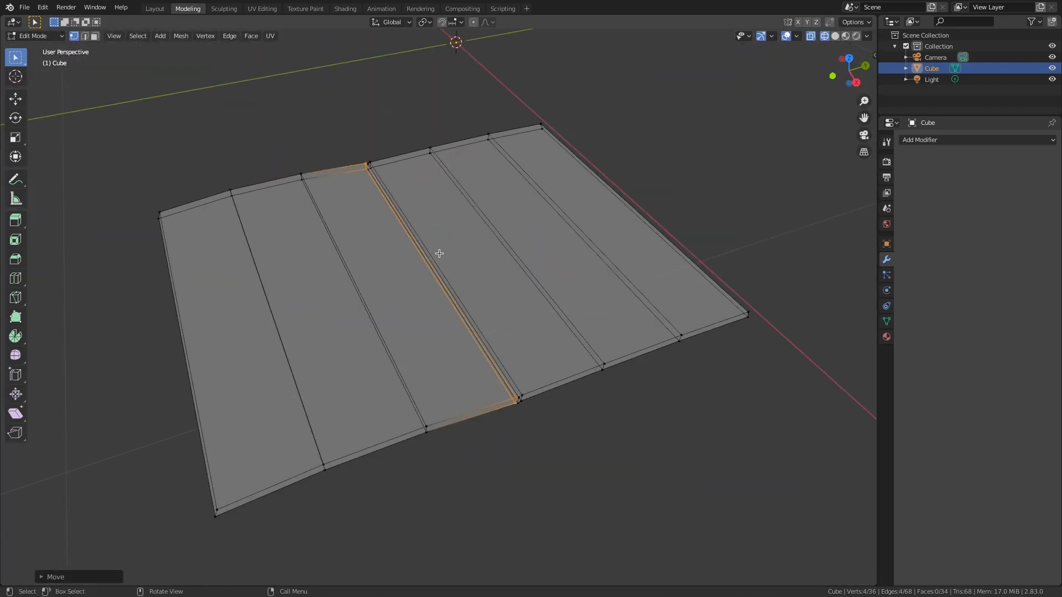
Step: Return to solid display in Object Mode and add a Subdivision Surface modifier to the slab
key(Tab)
middle_drag(452, 288, 526, 327)
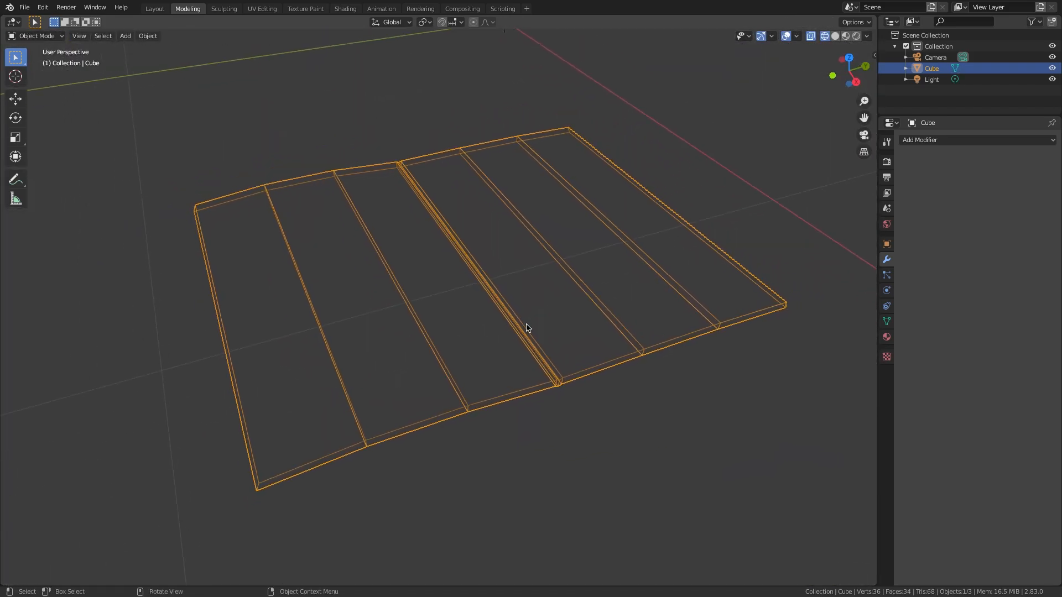
key(shift+z)
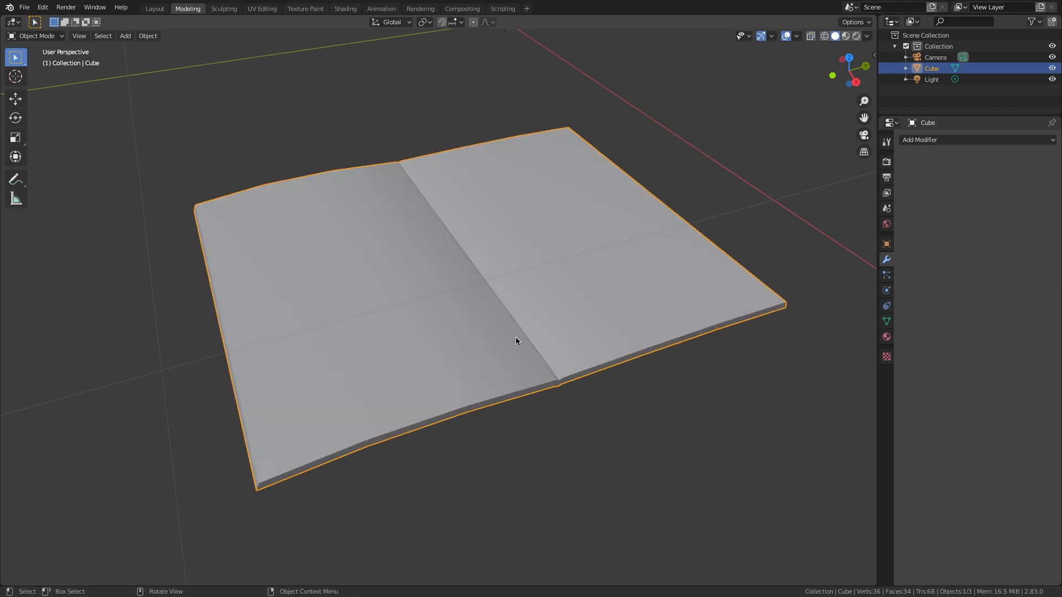
click(976, 140)
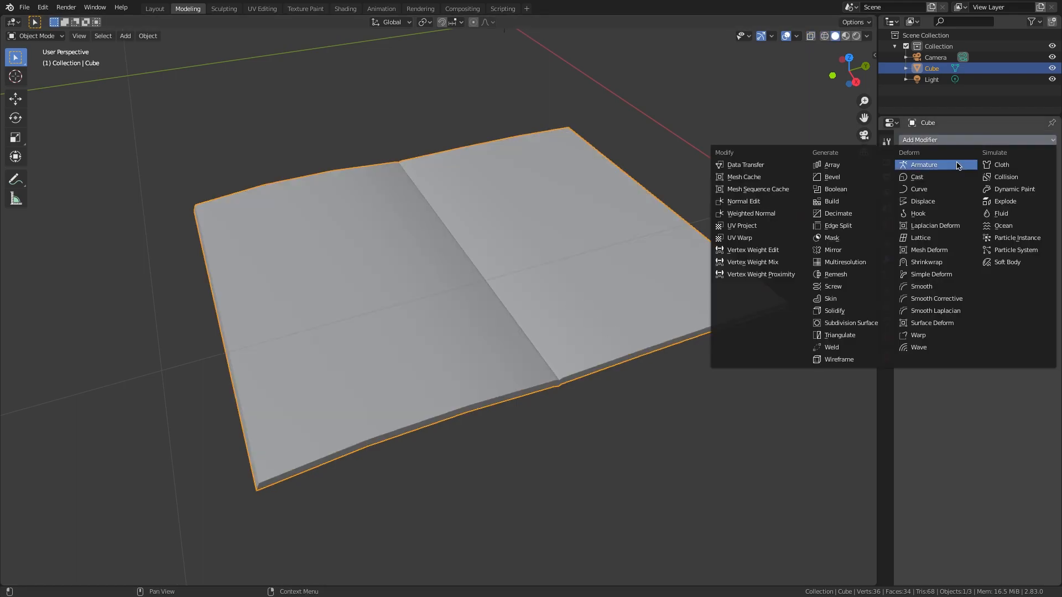
click(852, 323)
middle_drag(447, 321, 380, 288)
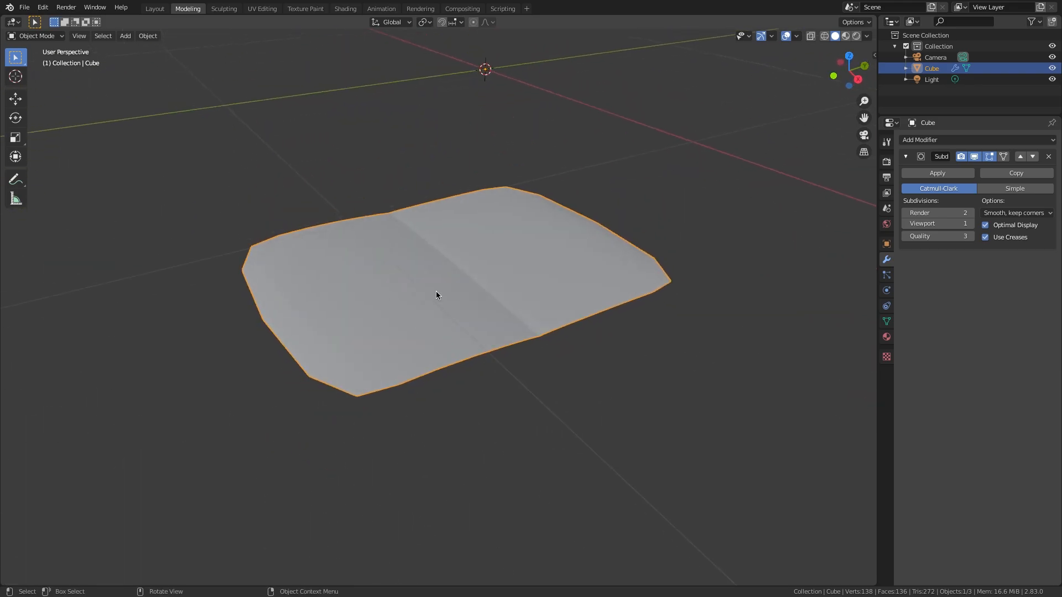
Step: In edge select mode, select all upper and lower perimeter edges of the slab, using X-ray to reach the hidden ones
key(Tab)
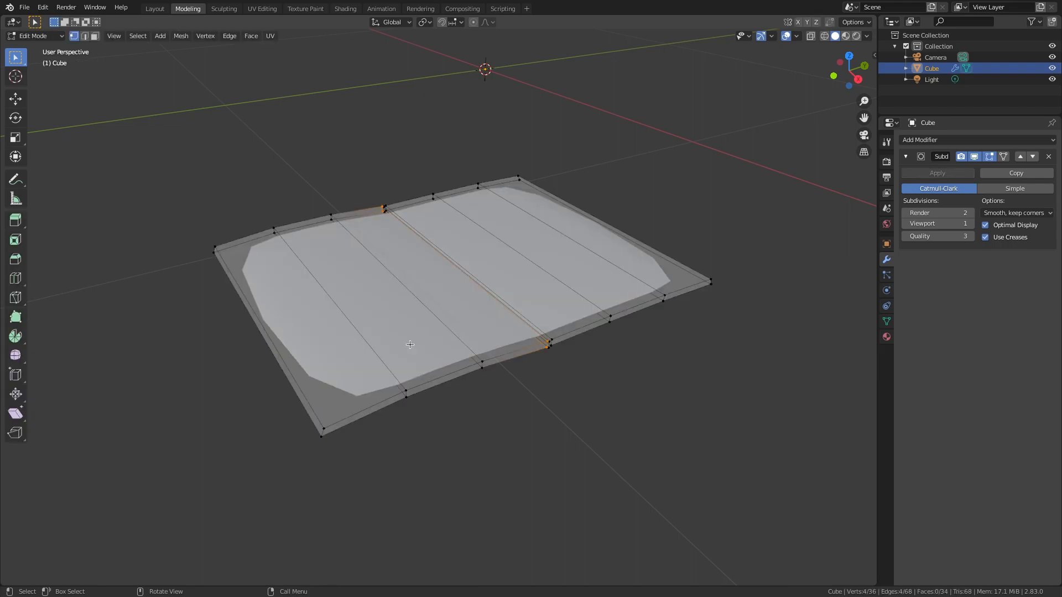
key(2)
double_click(359, 412)
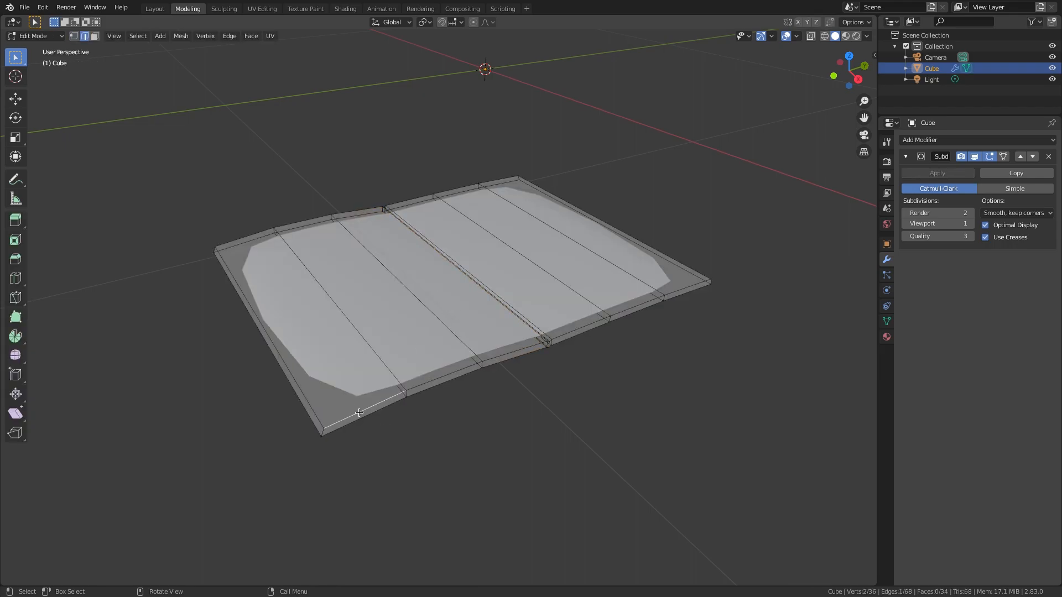
shift+double_click(499, 364)
shift+click(682, 264)
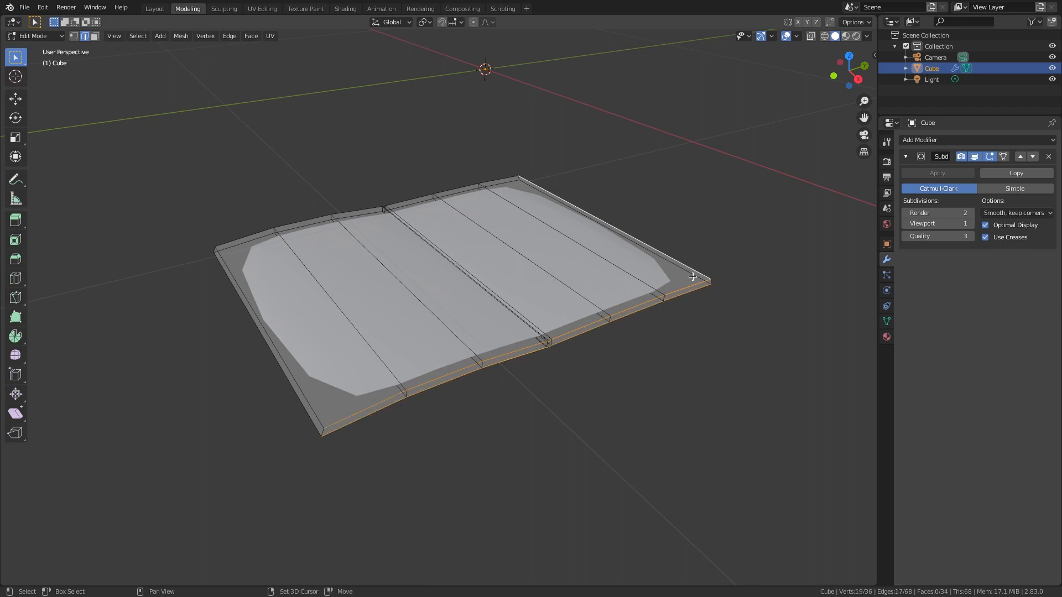
key(alt+z)
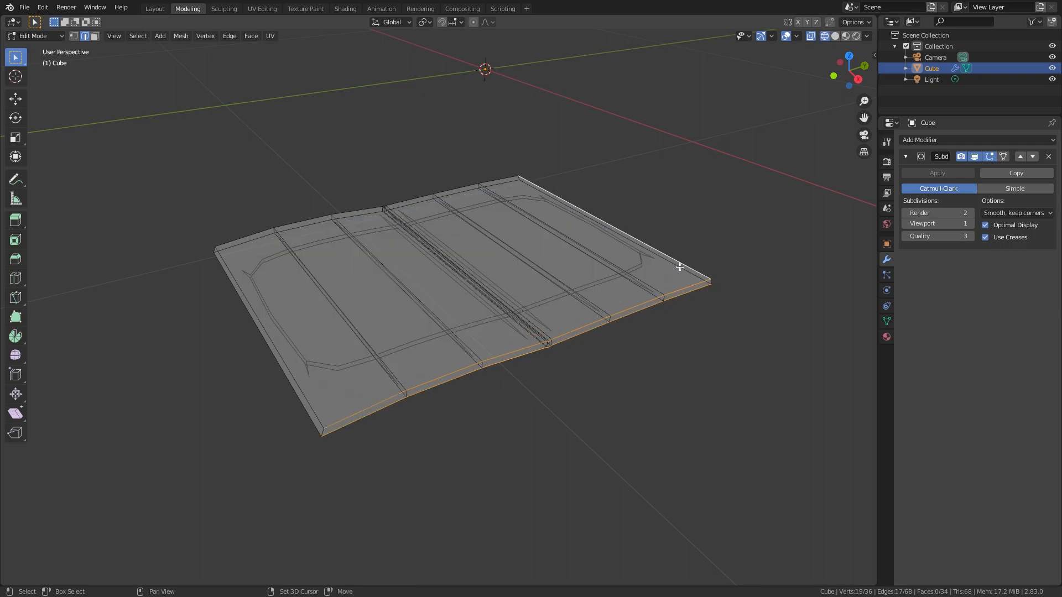
shift+click(680, 266)
alt+shift+click(504, 180)
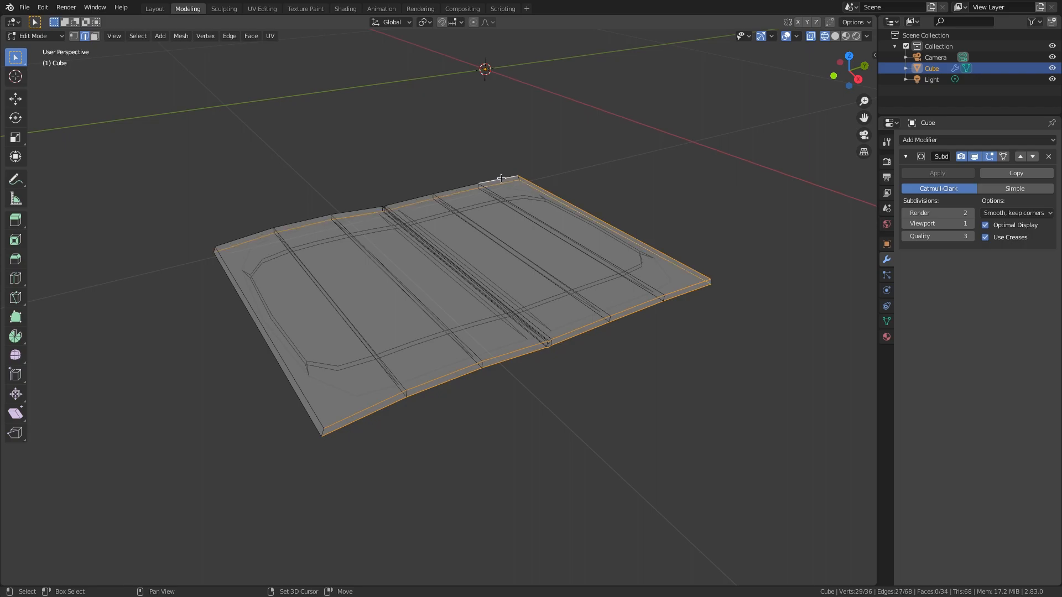
shift+click(255, 306)
shift+click(253, 319)
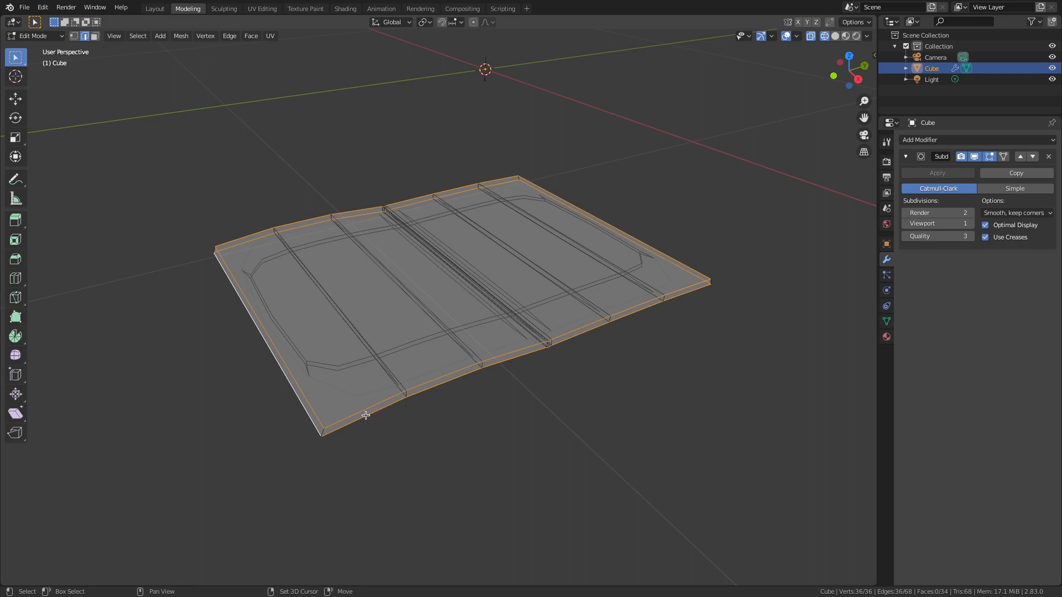
Step: Add the four short vertical corner edges to the selection and return to solid display
shift+click(322, 432)
middle_drag(730, 320, 548, 421)
shift+click(548, 420)
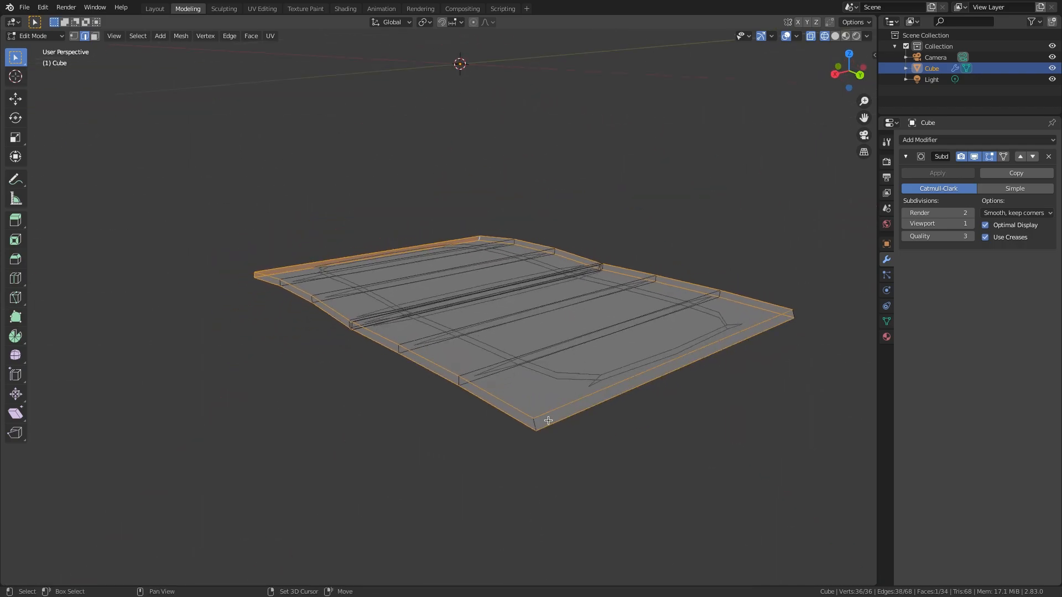
shift+click(535, 423)
middle_drag(714, 418, 648, 403)
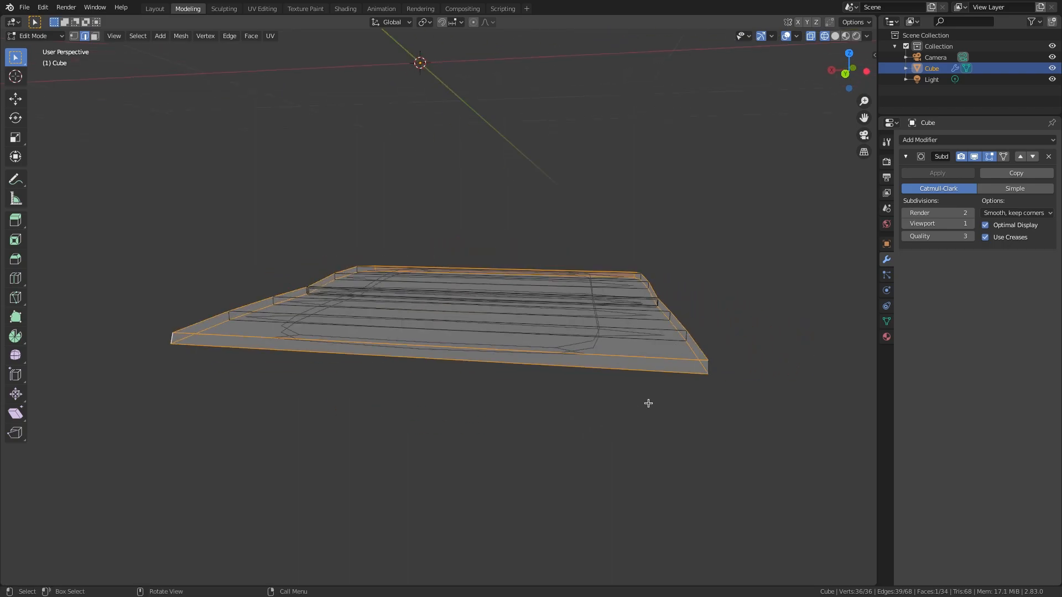
shift+click(709, 369)
mouse_move(484, 278)
middle_down()
mouse_move(645, 360)
mouse_move(646, 330)
middle_up()
key(shift+z)
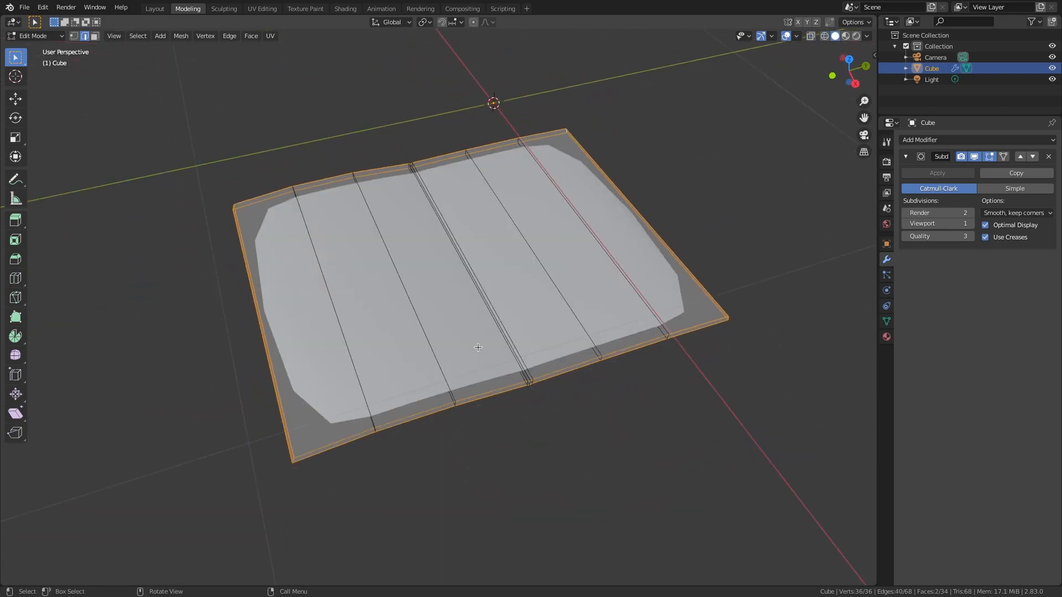
Step: Set the mean crease of the selected perimeter and corner edges to 1.00 and check the slab in Object Mode
scroll(463, 336, up, 3)
scroll(464, 336, down, 5)
middle_drag(524, 355, 503, 350)
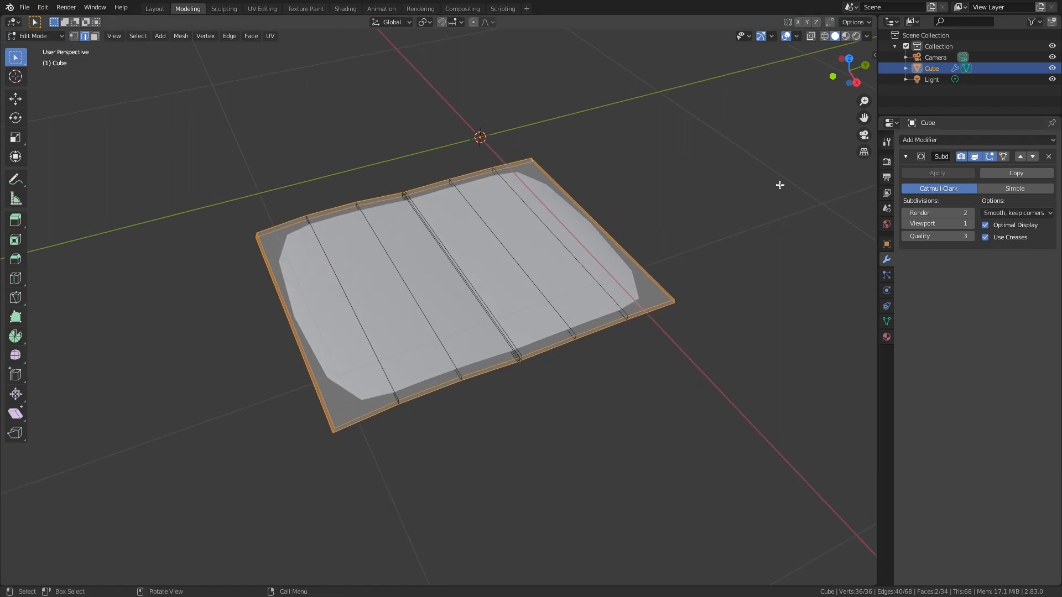
click(873, 55)
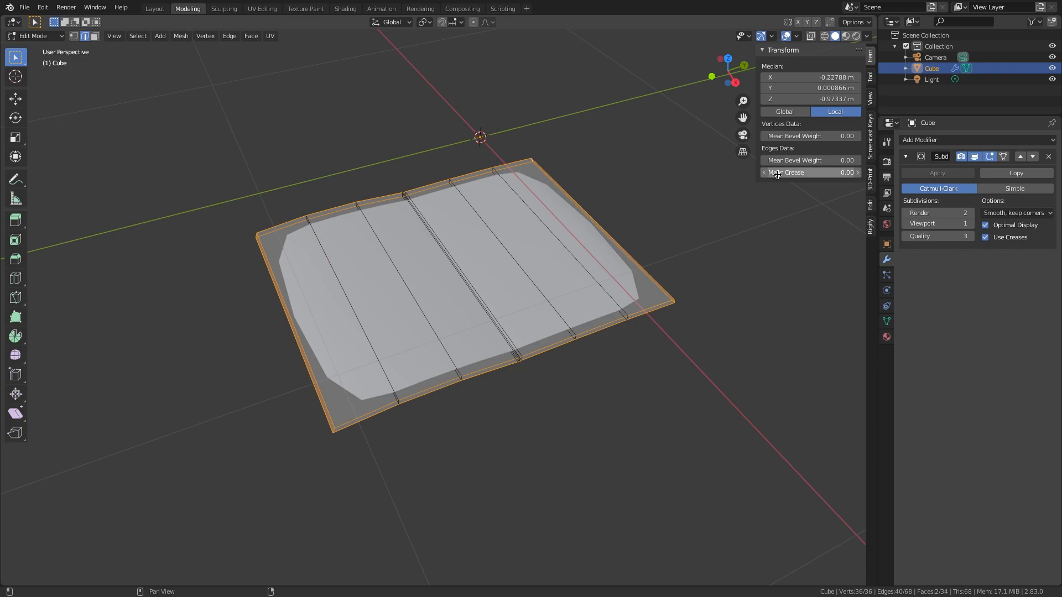
drag(778, 175, 824, 175)
key(Tab)
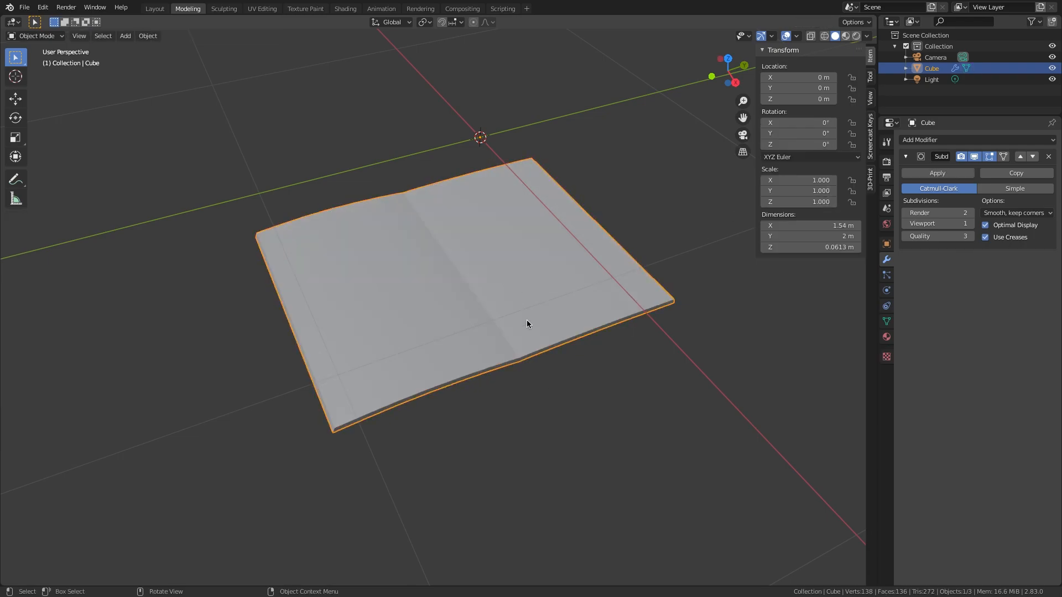
mouse_move(526, 321)
middle_down()
mouse_move(463, 264)
mouse_move(464, 252)
mouse_move(460, 287)
mouse_move(455, 251)
mouse_move(420, 263)
mouse_move(459, 287)
mouse_move(465, 317)
mouse_move(522, 307)
middle_up()
Step: In Edit Mode with vertex select, select the two end vertices of the fold groove's centre line at Y 0
key(Tab)
scroll(521, 307, up, 5)
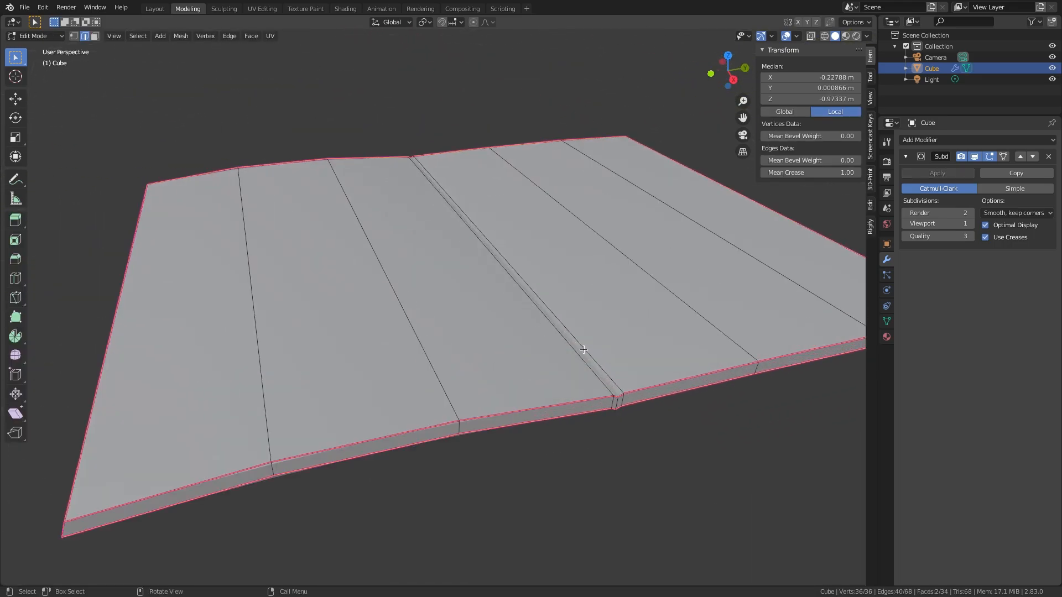
middle_drag(584, 350, 581, 363)
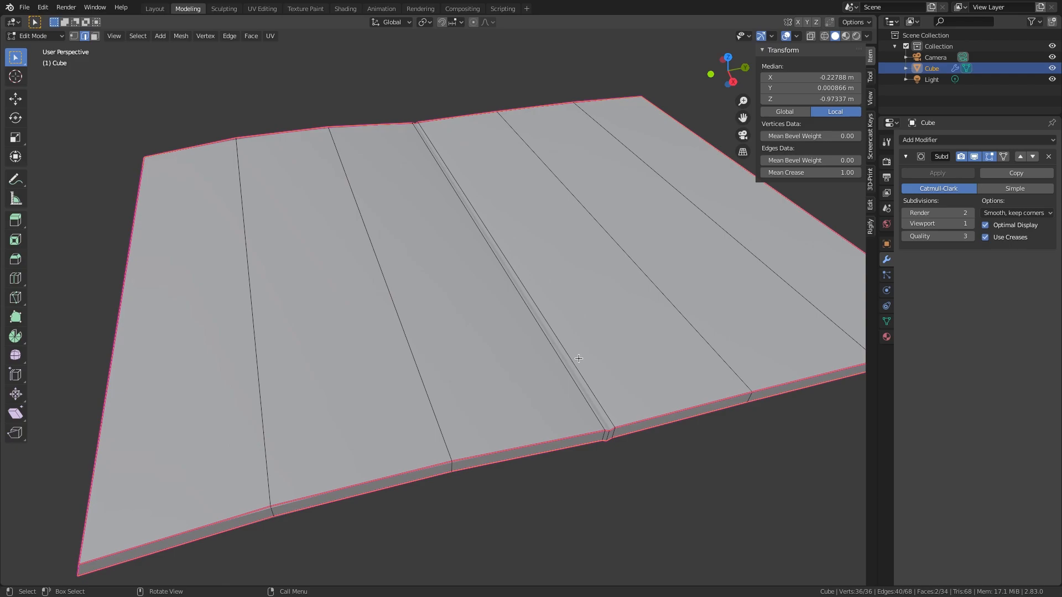
key(1)
key(a)
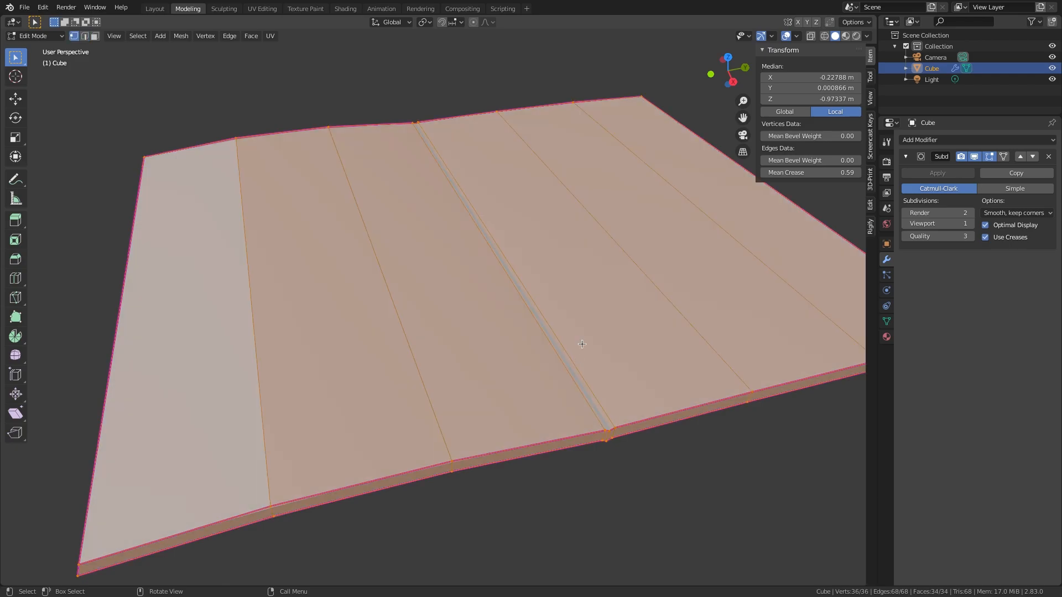
click(613, 434)
scroll(388, 116, up, 5)
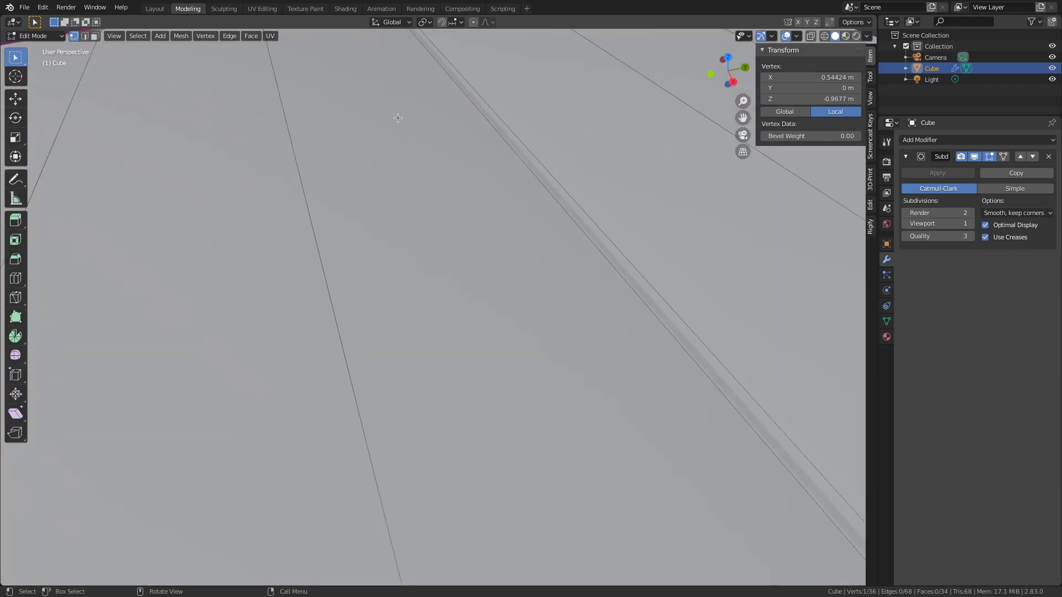
shift+middle_drag(398, 118, 478, 191)
shift+click(449, 145)
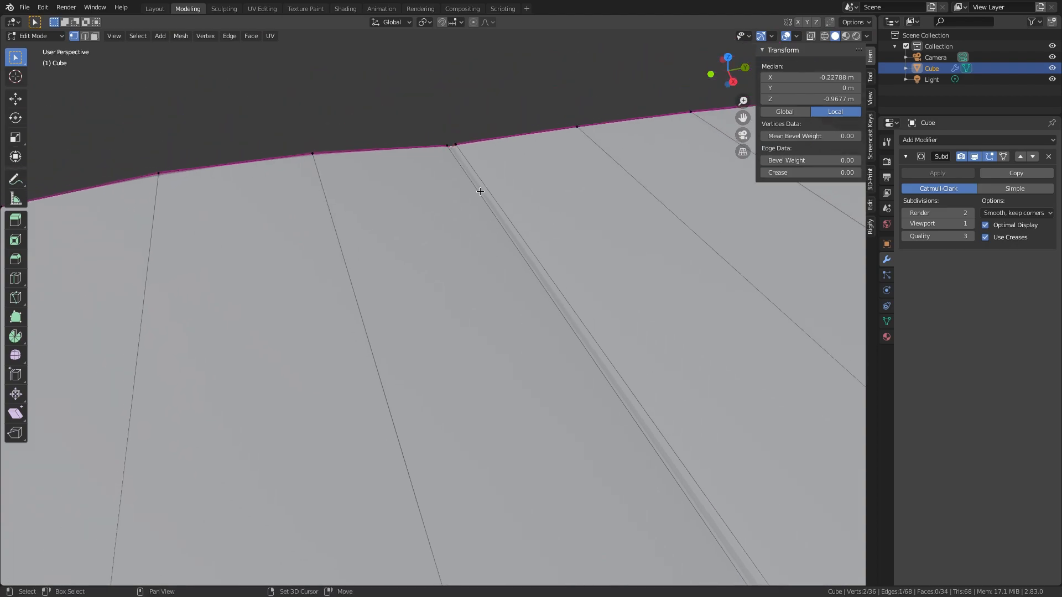
Step: In the right orthographic view, extrude the selected vertices five times toward negative Y, forming an arched page strip over the slab
scroll(528, 315, down, 5)
key(KP_3)
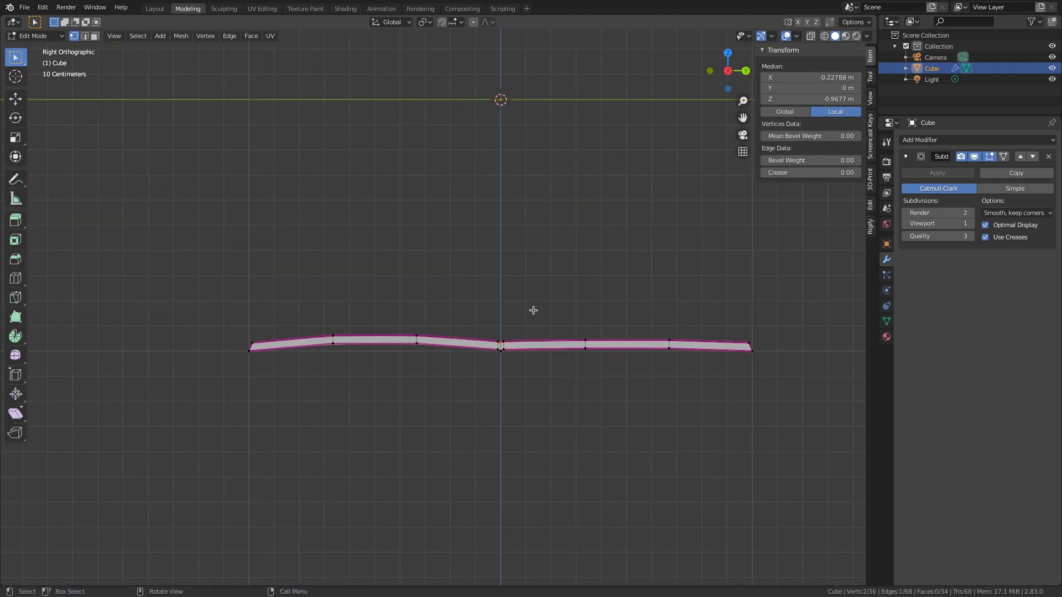
key(e)
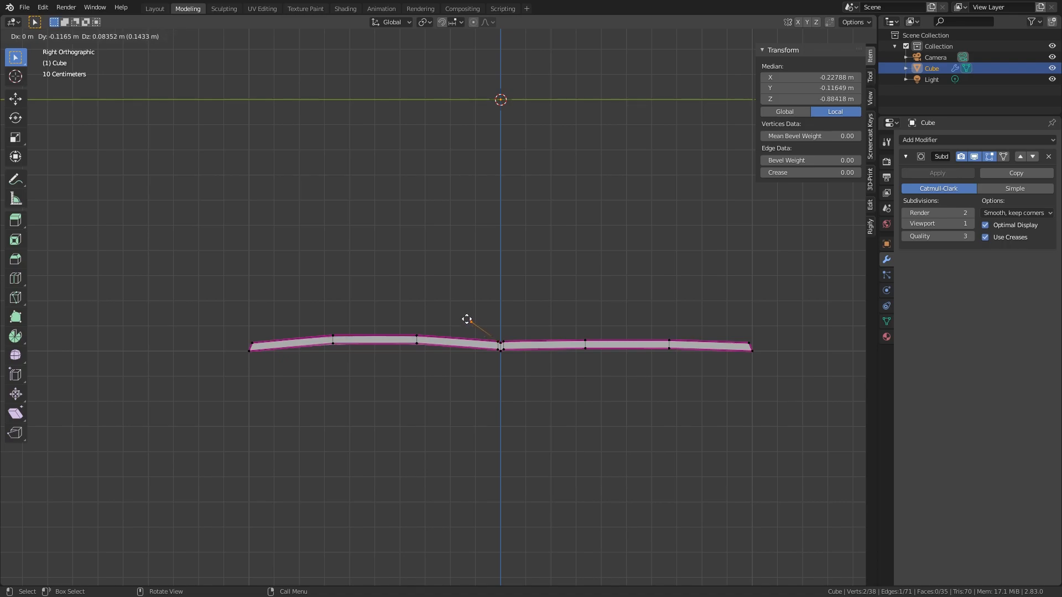
click(467, 320)
key(e)
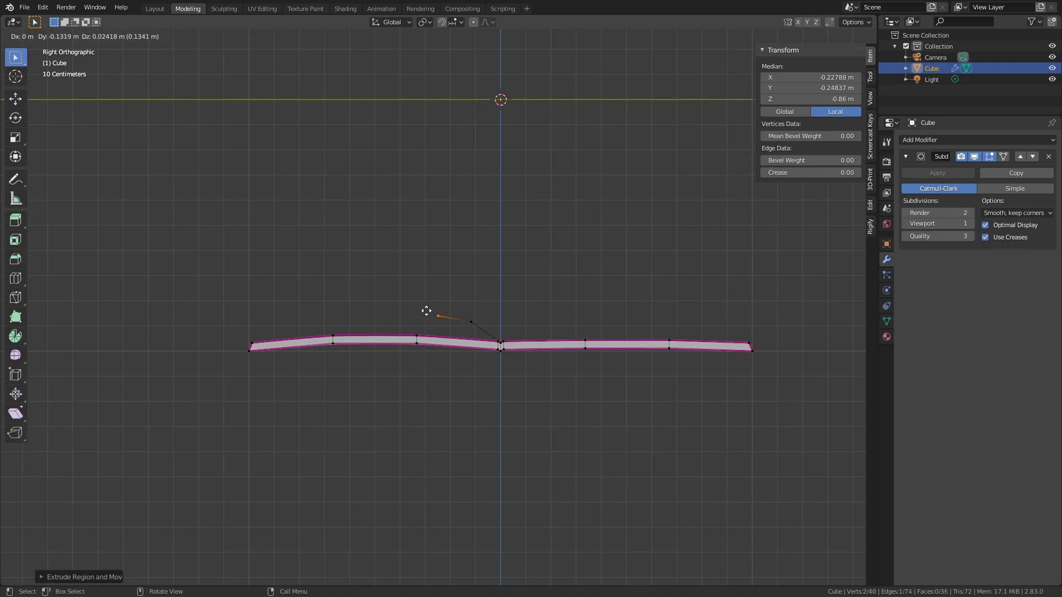
click(423, 309)
key(e)
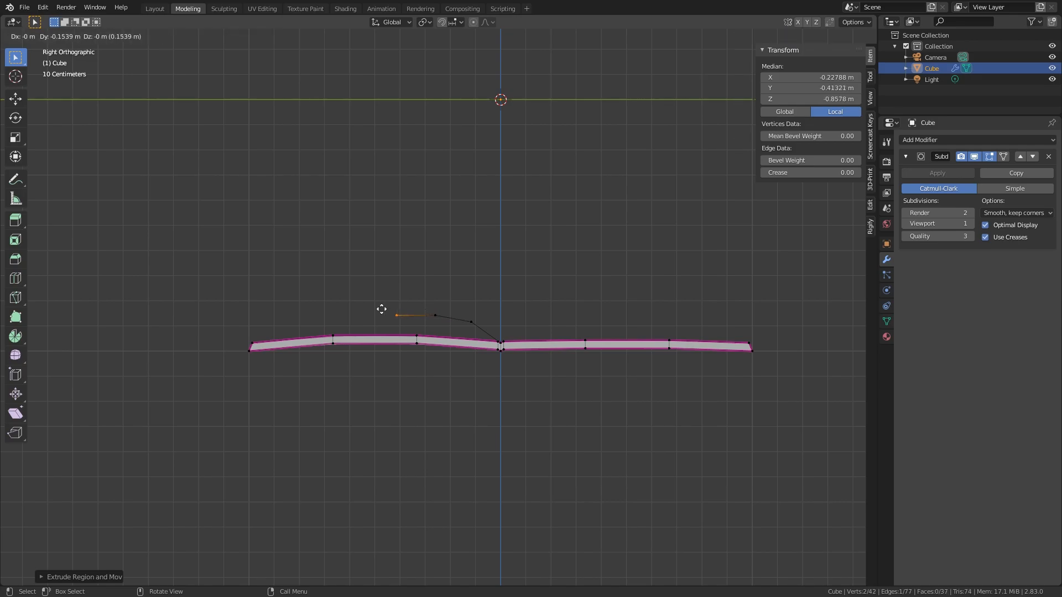
click(378, 308)
key(e)
click(344, 316)
key(e)
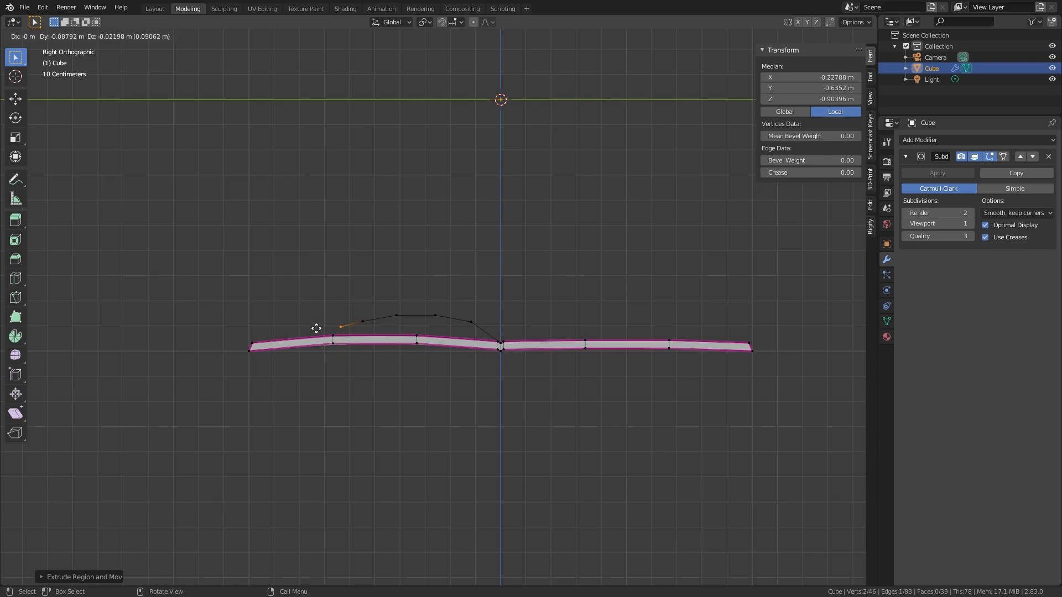
click(310, 333)
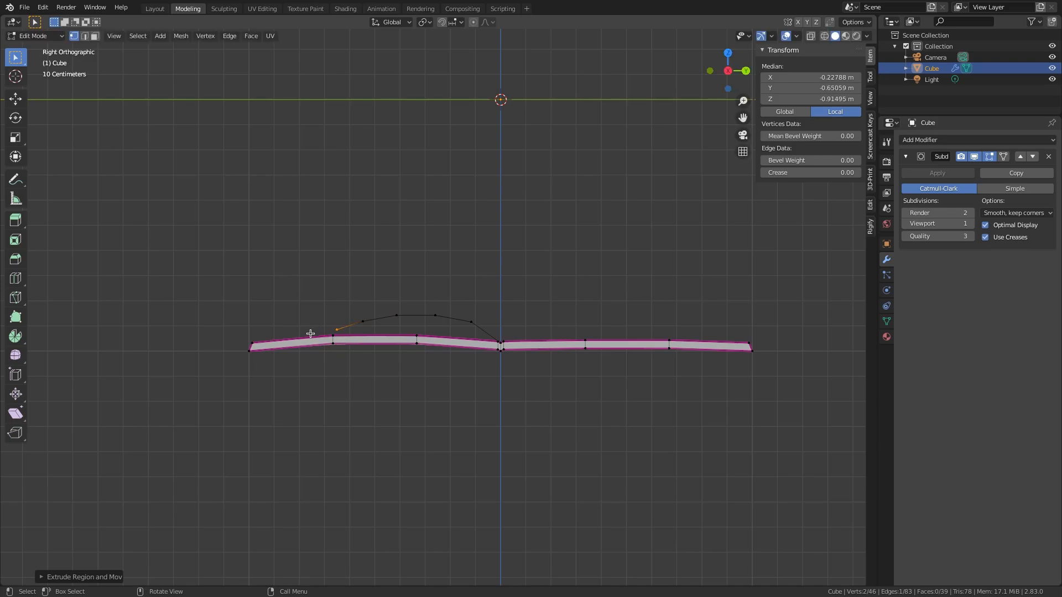
Step: Extrude the strip four more times toward the slab's outer edge, following its surface and curling slightly upward at the end
key(e)
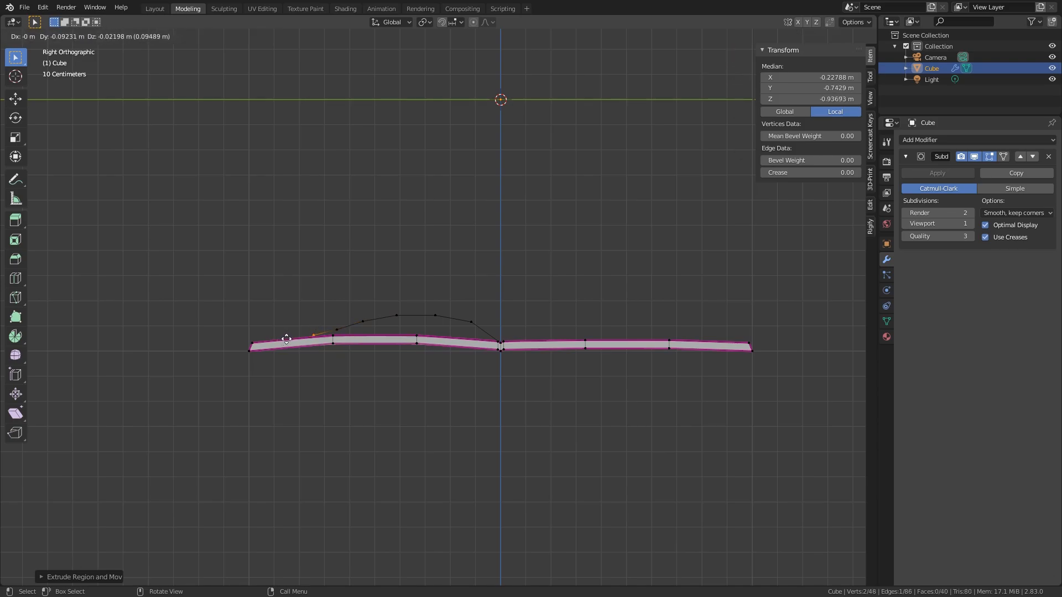
click(287, 339)
key(e)
click(251, 343)
key(e)
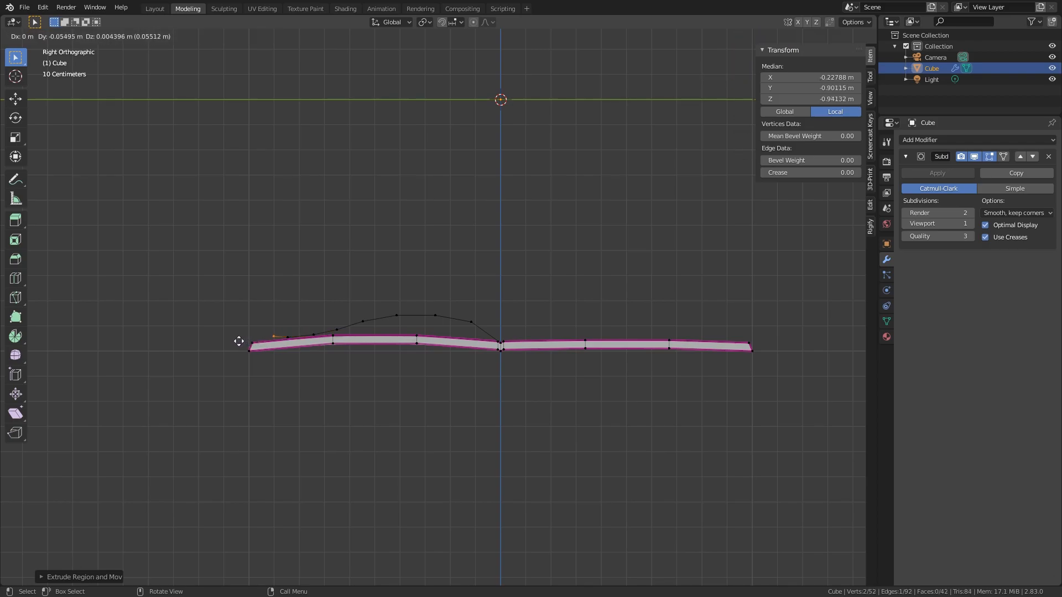
click(238, 340)
key(e)
click(229, 337)
Step: Using X-ray, select the four end vertices of the two lines in the page strip's dip near its outer side
middle_drag(373, 284, 366, 316)
scroll(474, 413, up, 2)
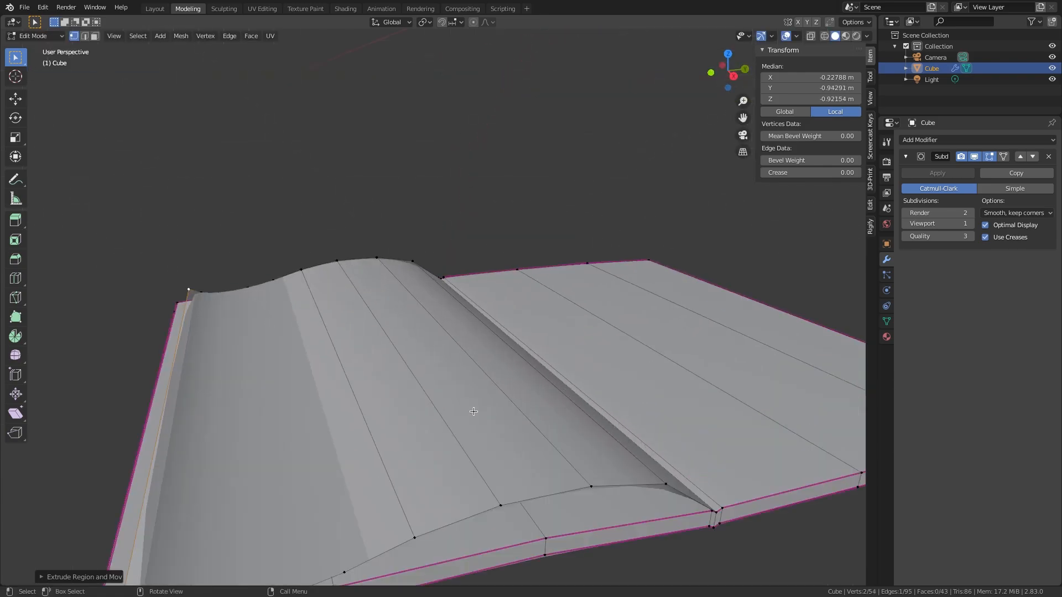
scroll(474, 413, down, 3)
scroll(439, 443, up, 4)
scroll(396, 367, down, 2)
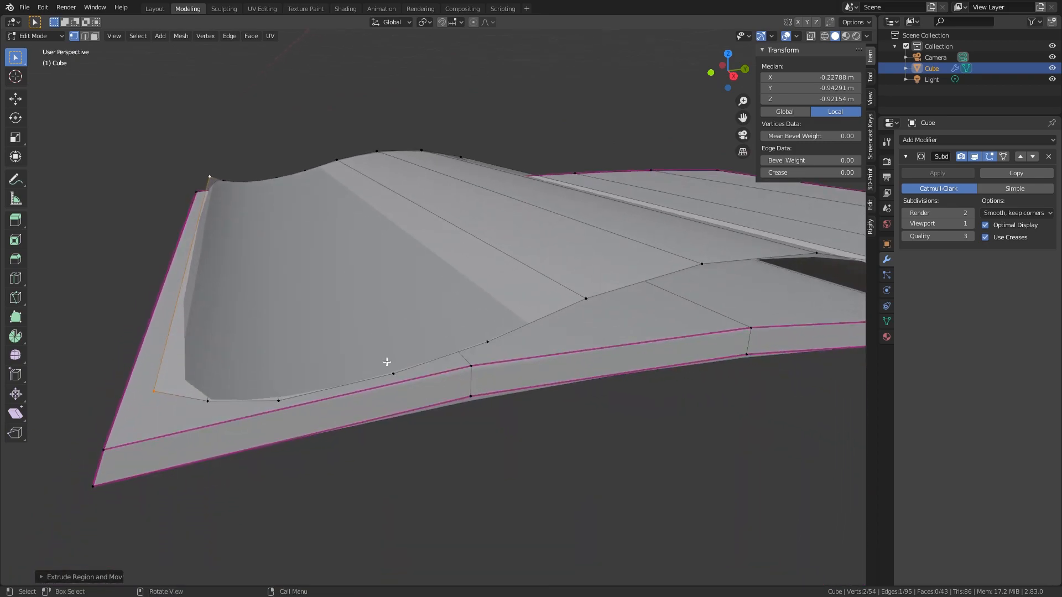
click(410, 351)
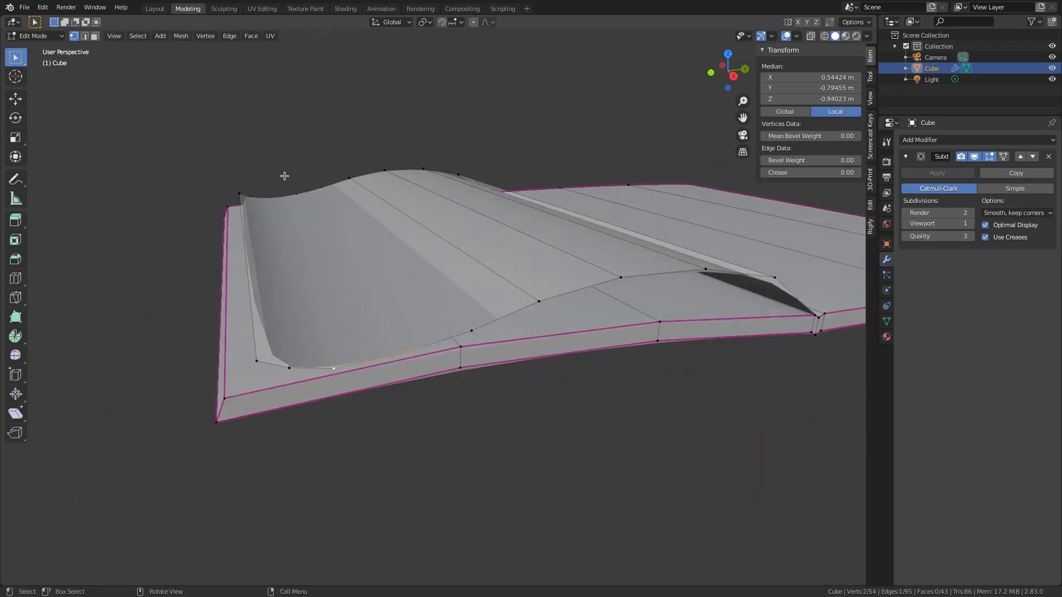
key(alt+z)
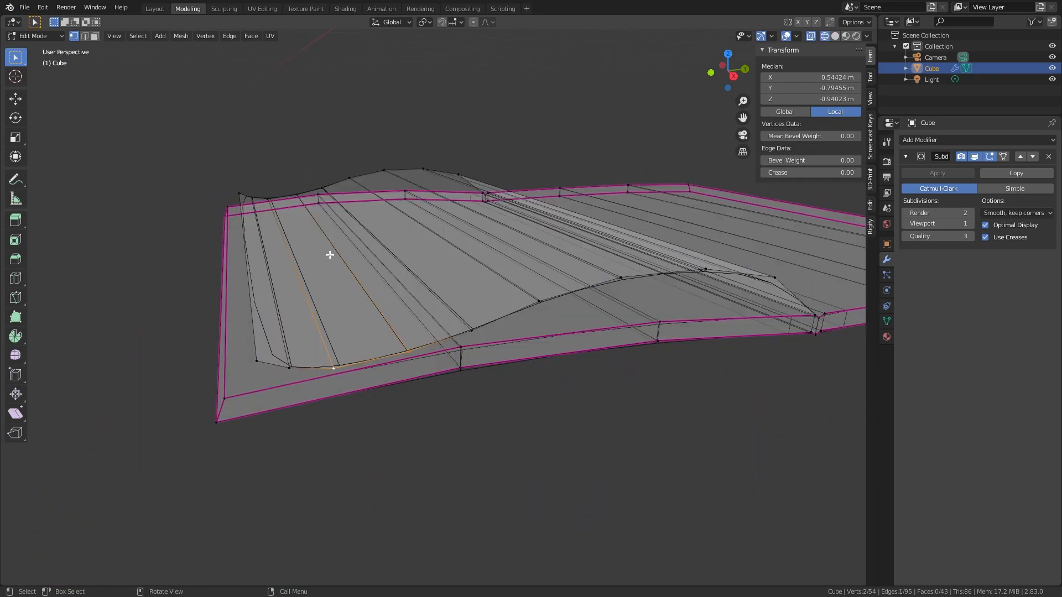
shift+click(271, 199)
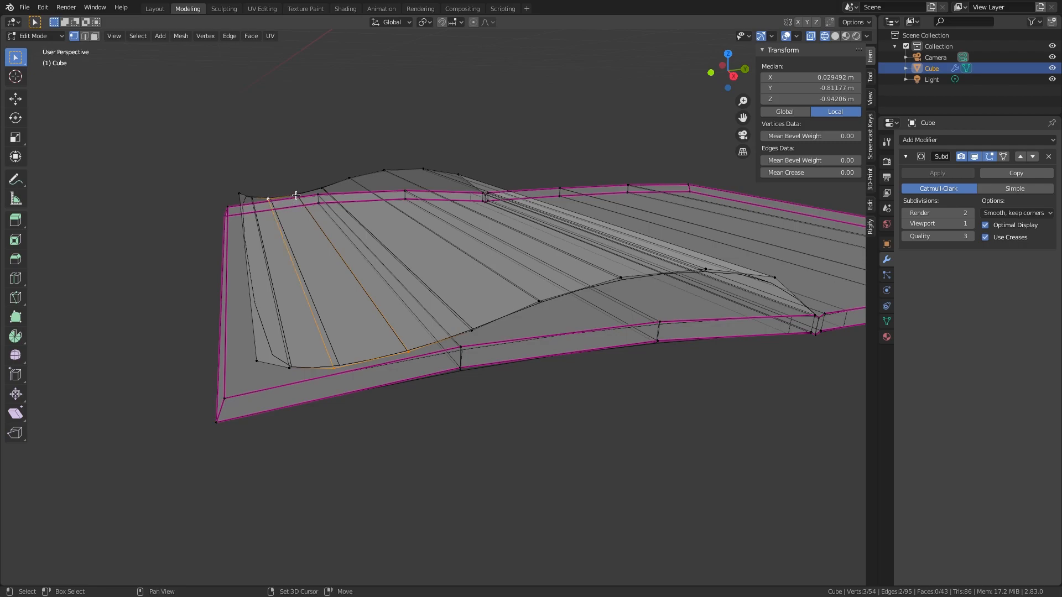
shift+click(295, 195)
Step: In the right orthographic view, move the four selected dip vertices down about 0.006 m toward the slab
key(KP_3)
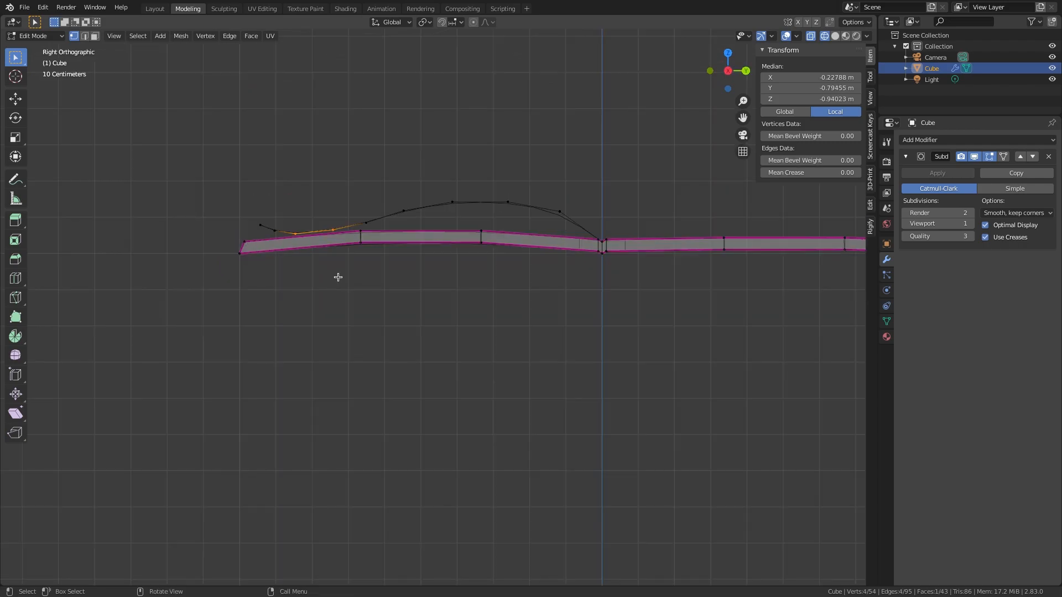
scroll(282, 192, up, 5)
shift+middle_drag(366, 246, 468, 325)
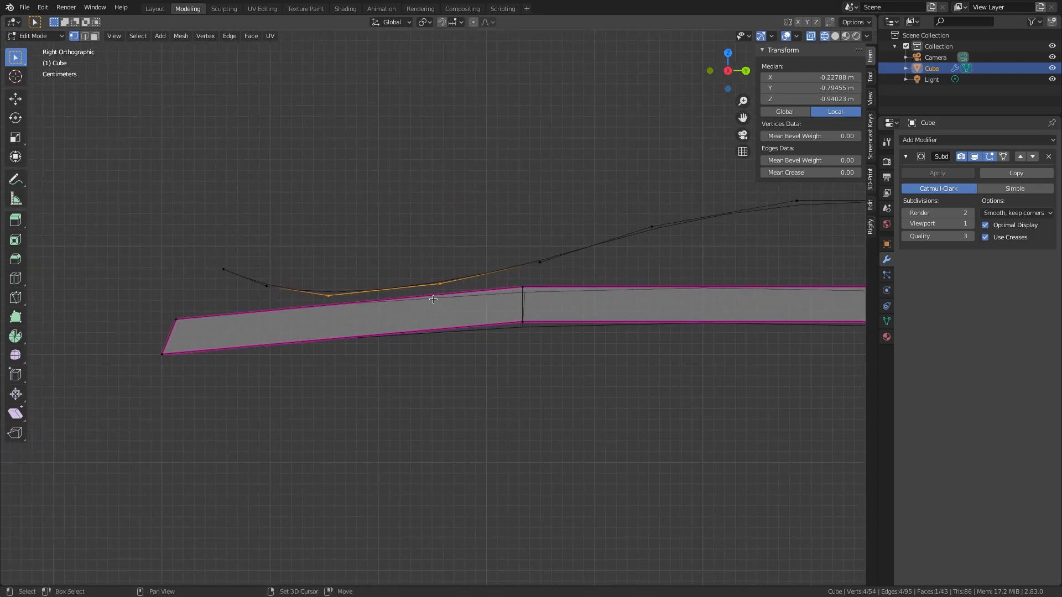
key(g)
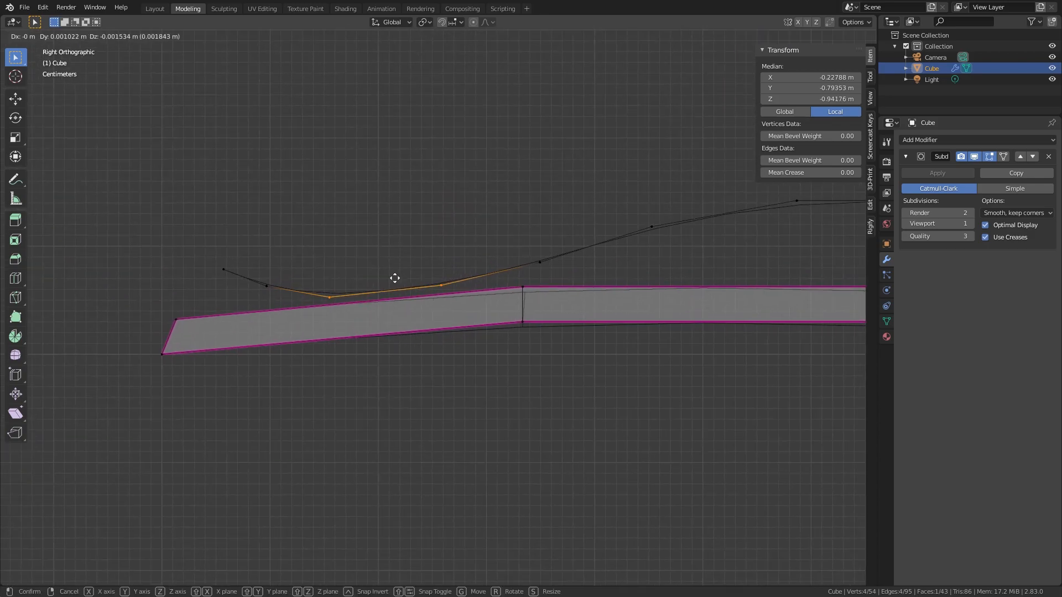
click(393, 283)
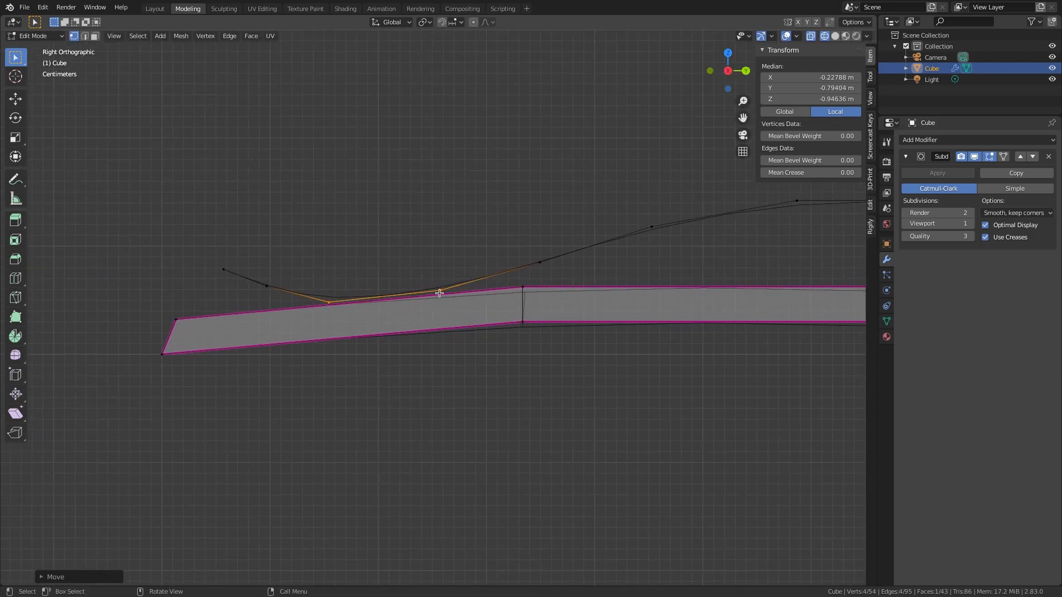
Step: Lower the dip line nearer the fold by about another 0.003 m and check the page in Object Mode with solid display
click(452, 310)
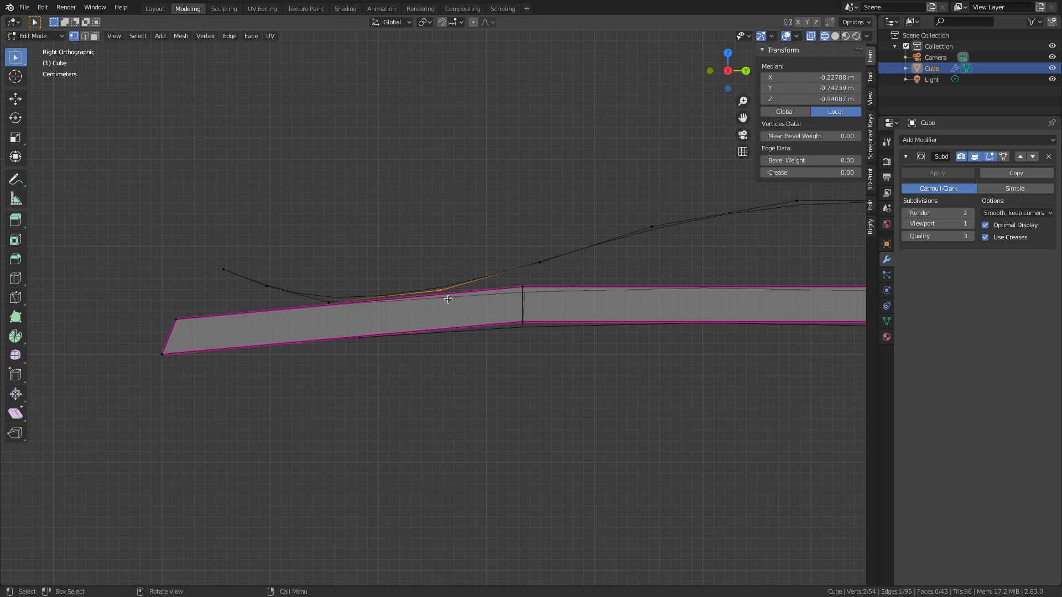
key(g)
click(446, 301)
mouse_move(296, 244)
middle_down()
mouse_move(463, 341)
mouse_move(455, 372)
middle_up()
scroll(426, 328, down, 4)
key(Tab)
key(shift+z)
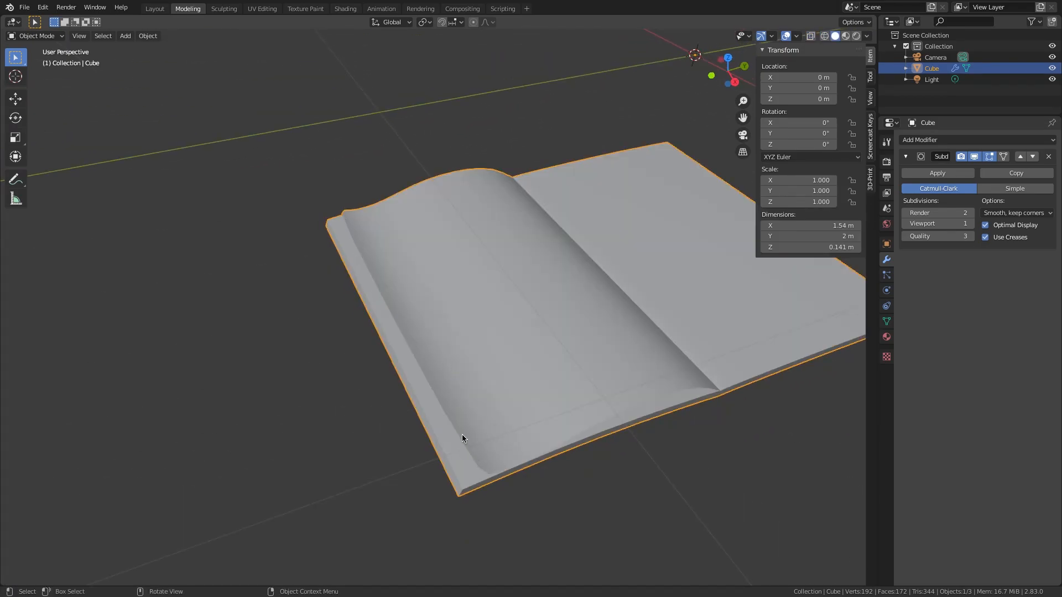
Step: In edge select mode, set a mean crease of 1.00 on the page's long outer edge and its two adjoining short end edges
key(Tab)
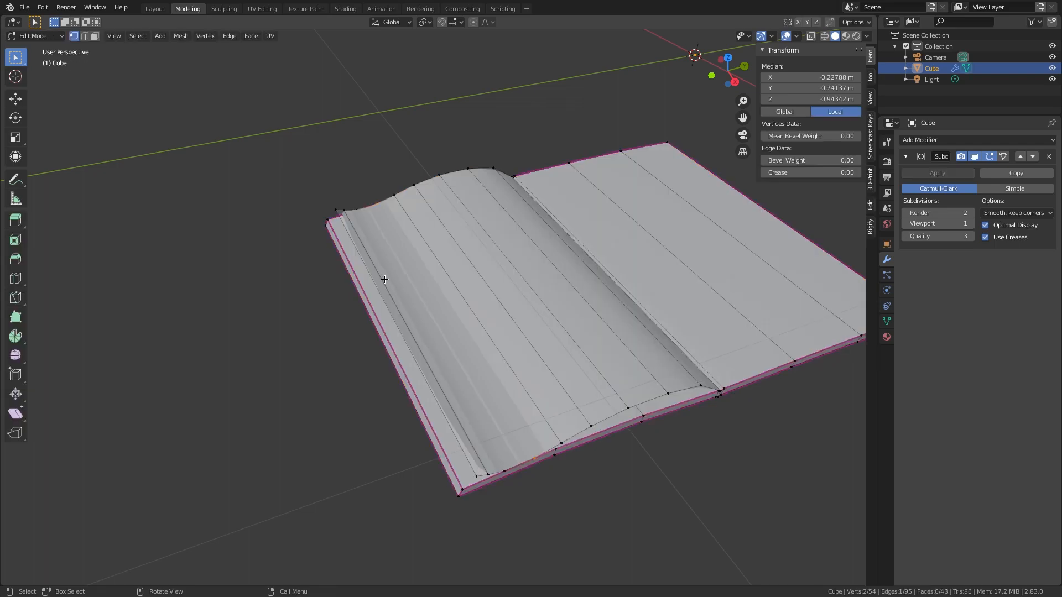
key(2)
click(339, 210)
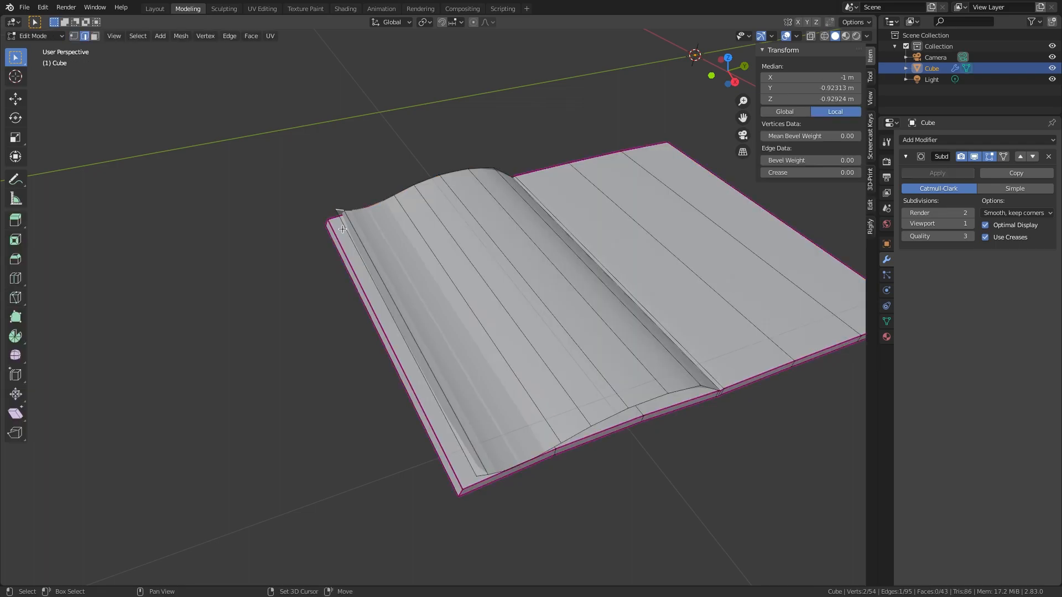
shift+click(345, 234)
shift+click(478, 474)
middle_drag(479, 475, 485, 471)
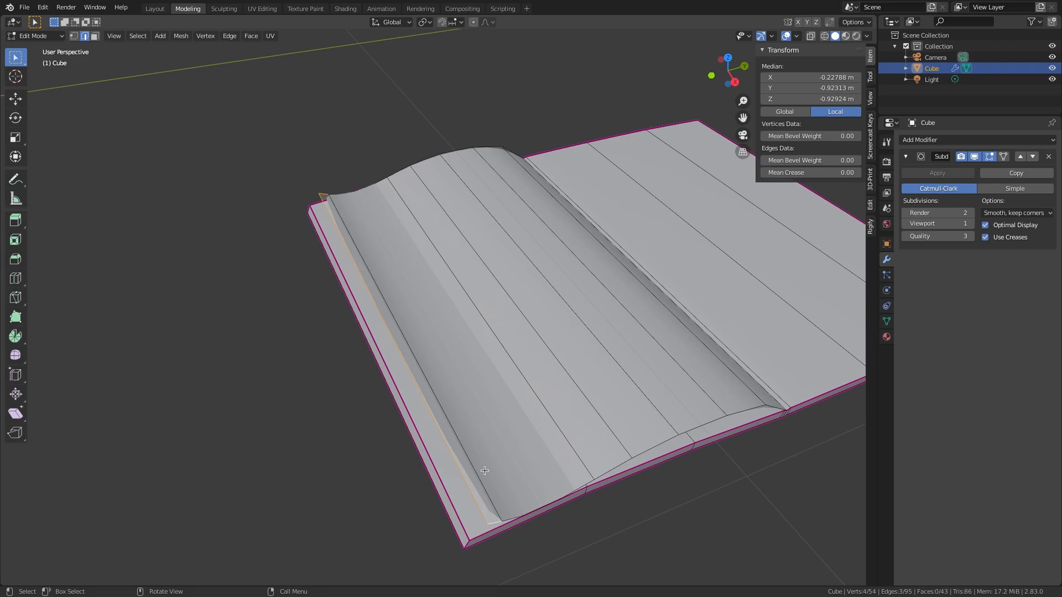
key(shift+e)
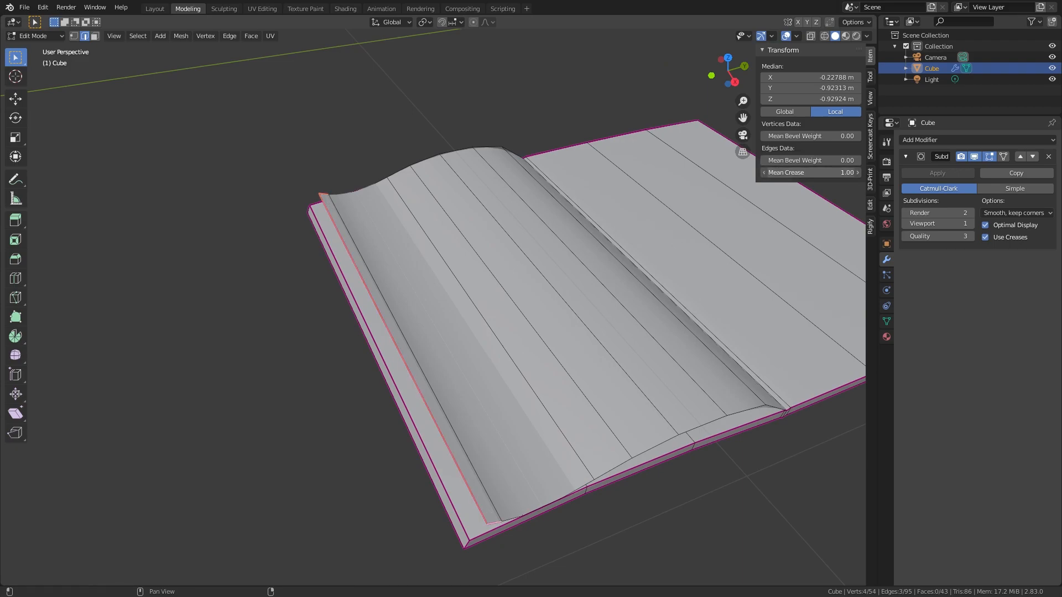
click(563, 290)
key(Tab)
key(Tab)
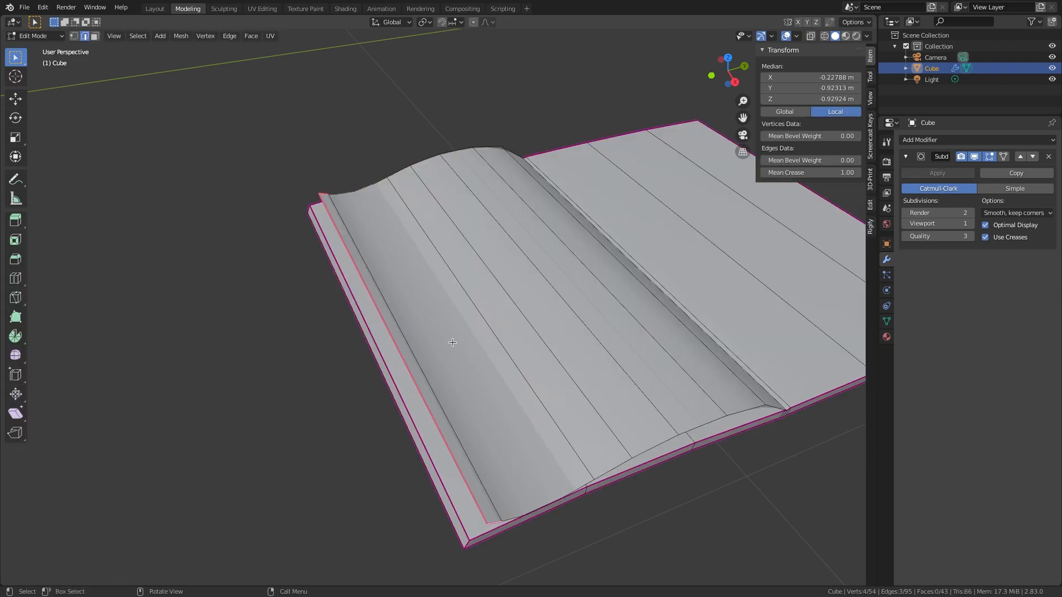
Step: Add two evenly spaced loop cuts across the page strip, running from the fold to its outer edge
middle_drag(477, 272, 417, 248)
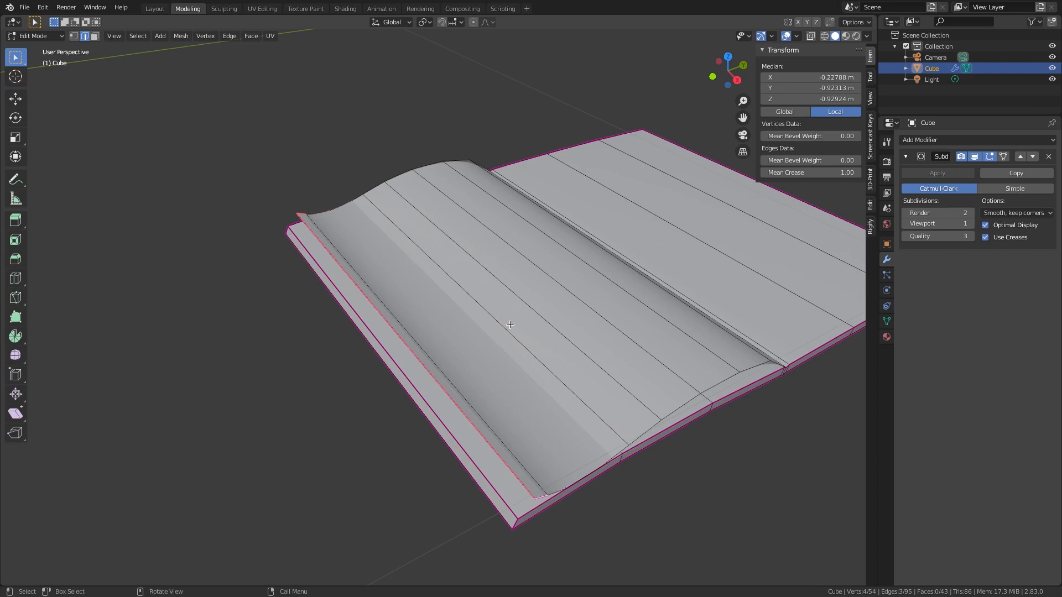
key(ctrl+r)
scroll(484, 288, up, 1)
click(484, 288)
right_click(484, 287)
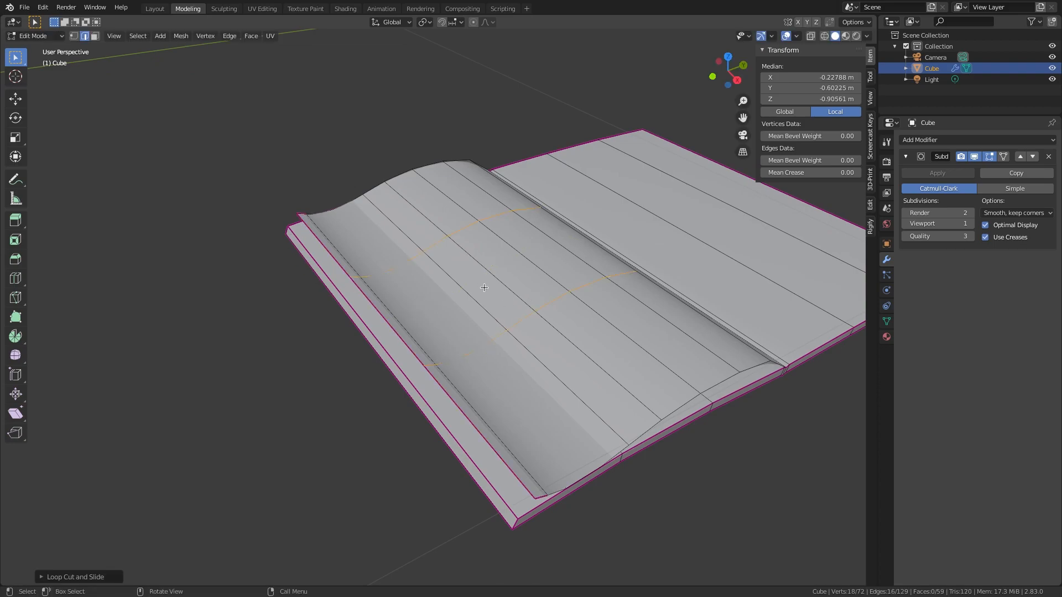
Step: In vertex select mode, raise the two outermost vertices at the page's far corner about 0.01 m along Z
key(1)
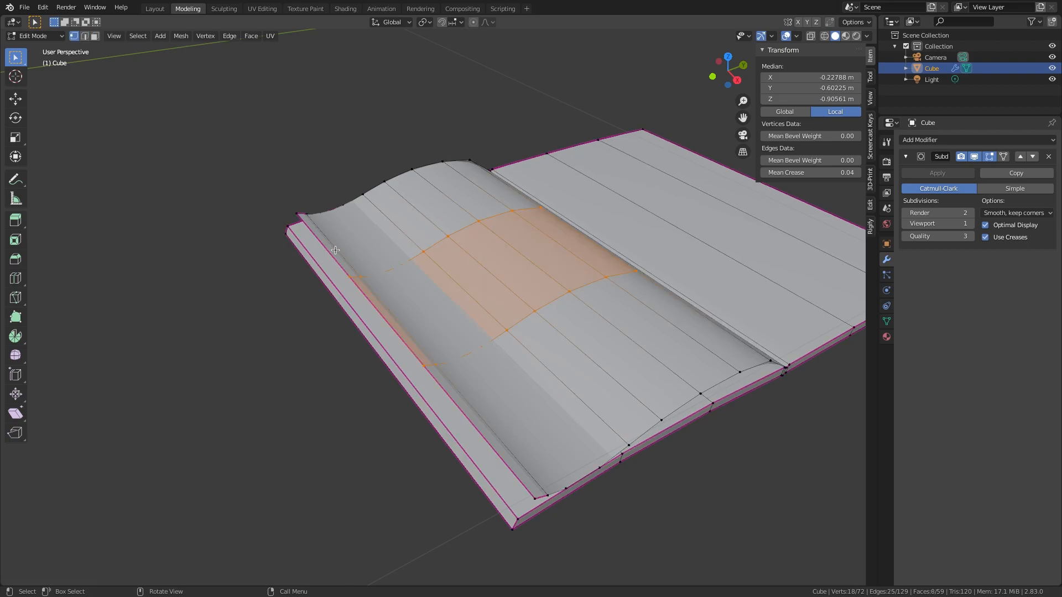
click(297, 215)
shift+click(307, 215)
key(g)
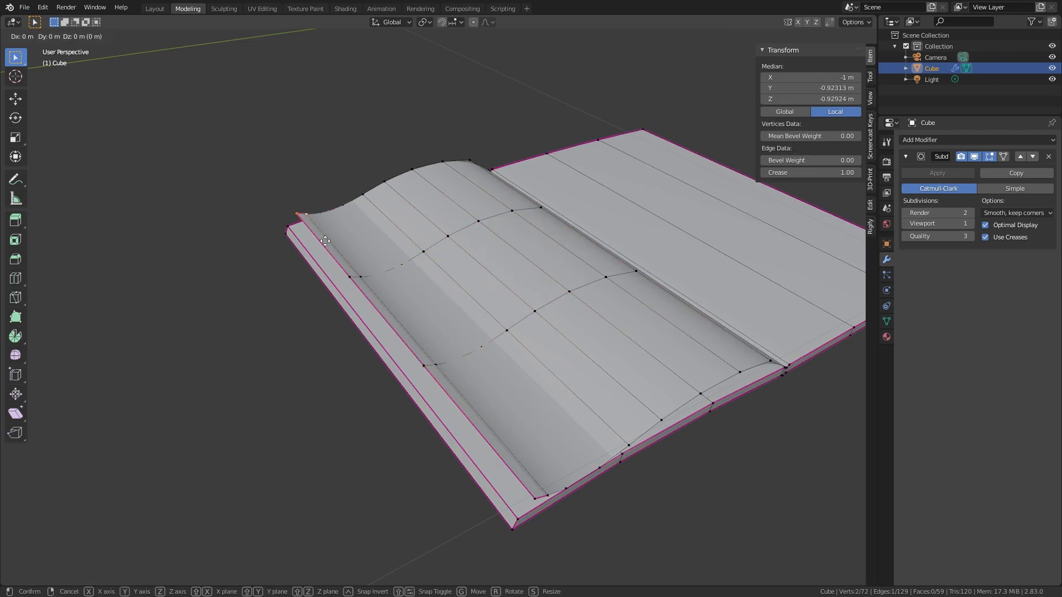
key(z)
click(325, 239)
Step: Raise only the outermost far corner vertex of the page about another 0.012 m along Z to curl the corner
click(298, 214)
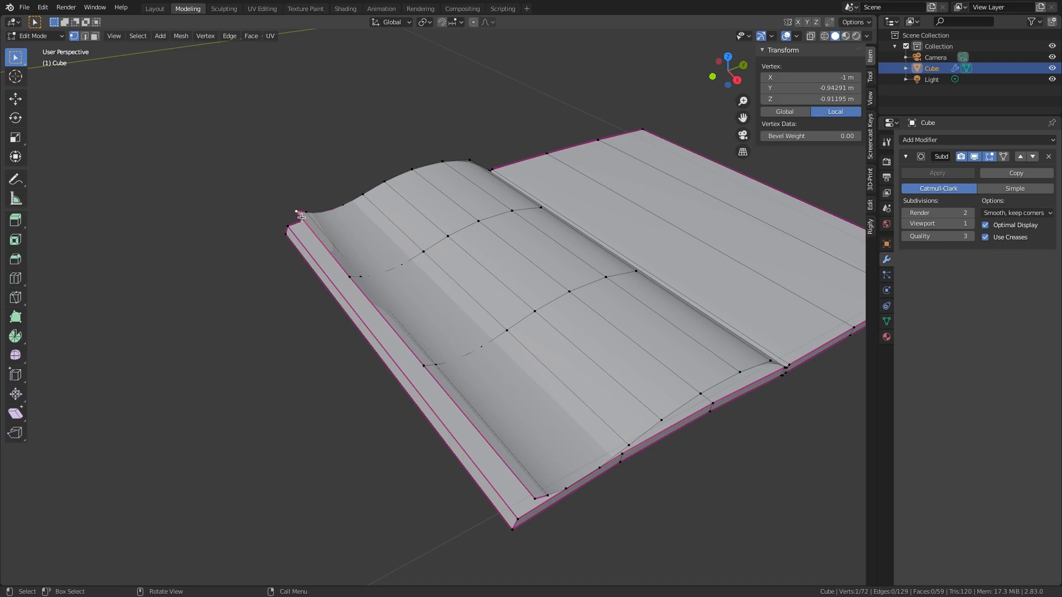
key(g)
key(z)
click(401, 307)
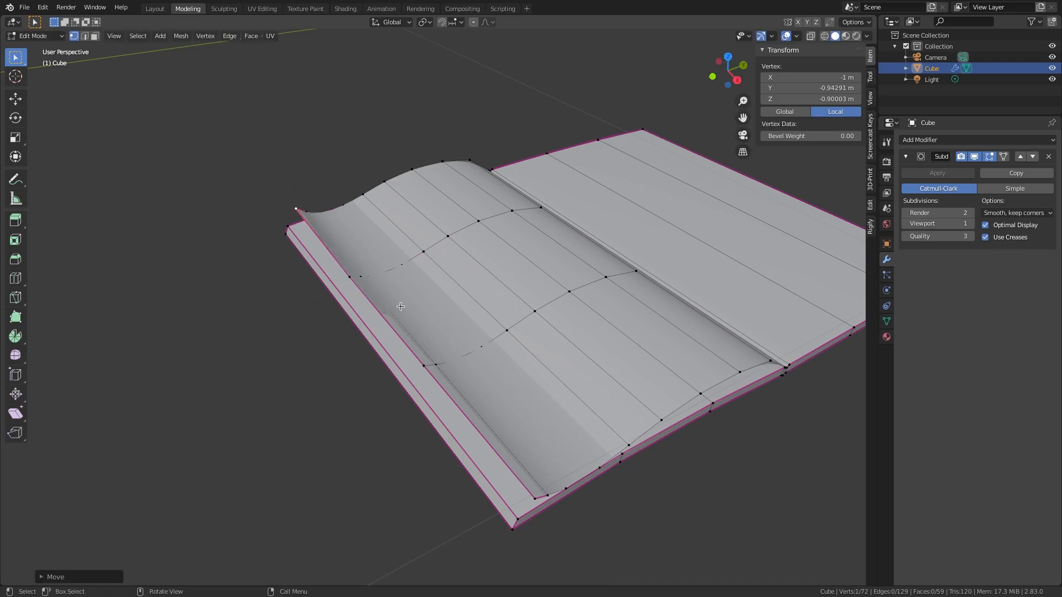
Step: Lower the outer-edge vertex of the page's nearer loop cut slightly along Z
click(424, 366)
key(g)
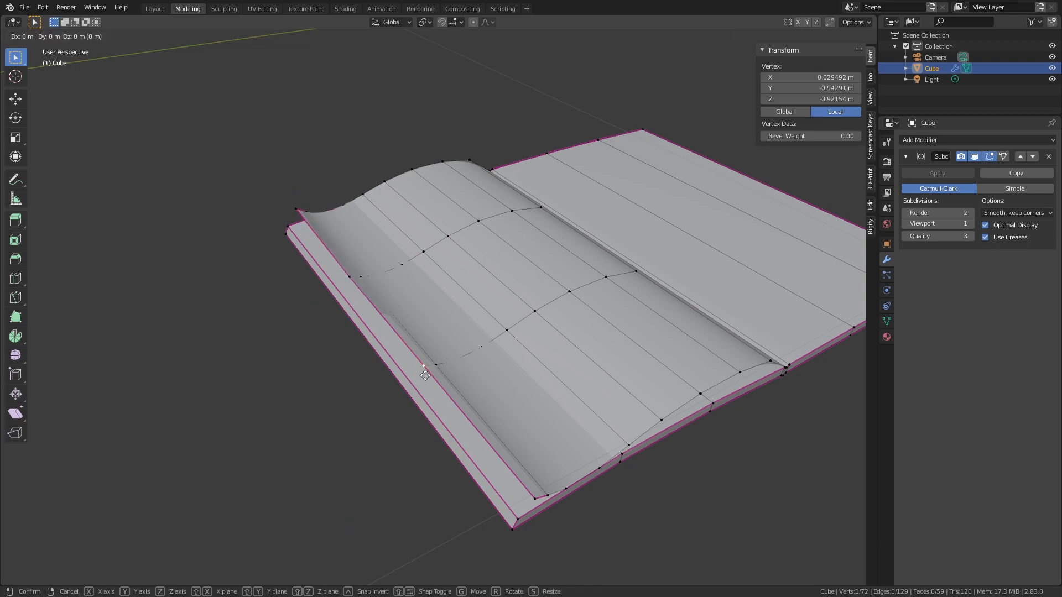
key(z)
click(424, 379)
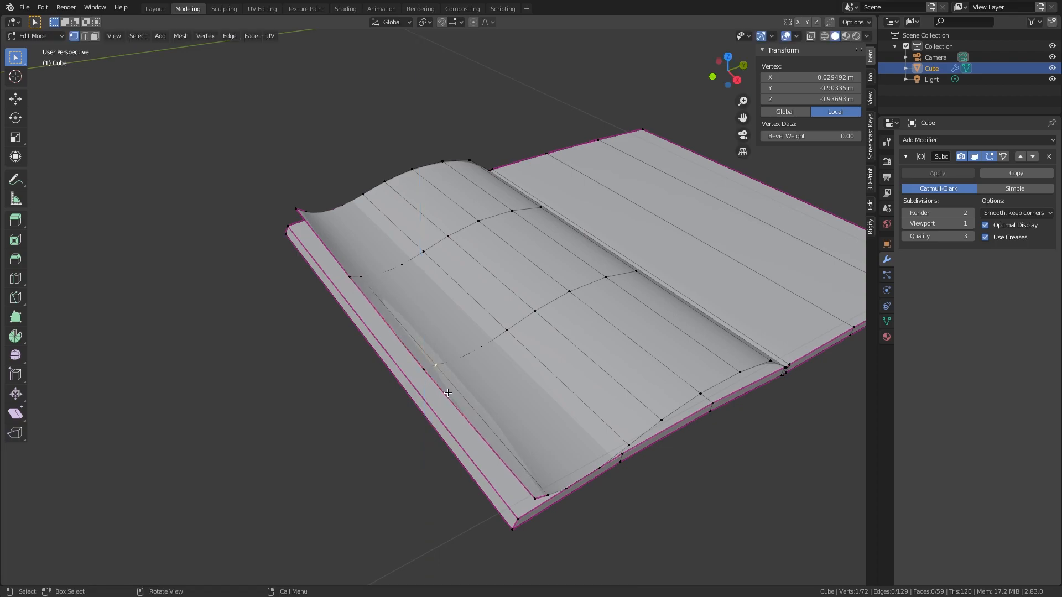
Step: Try to lower the adjacent inner vertex on the same loop cut about 0.004 m along Z
key(g)
key(z)
click(448, 390)
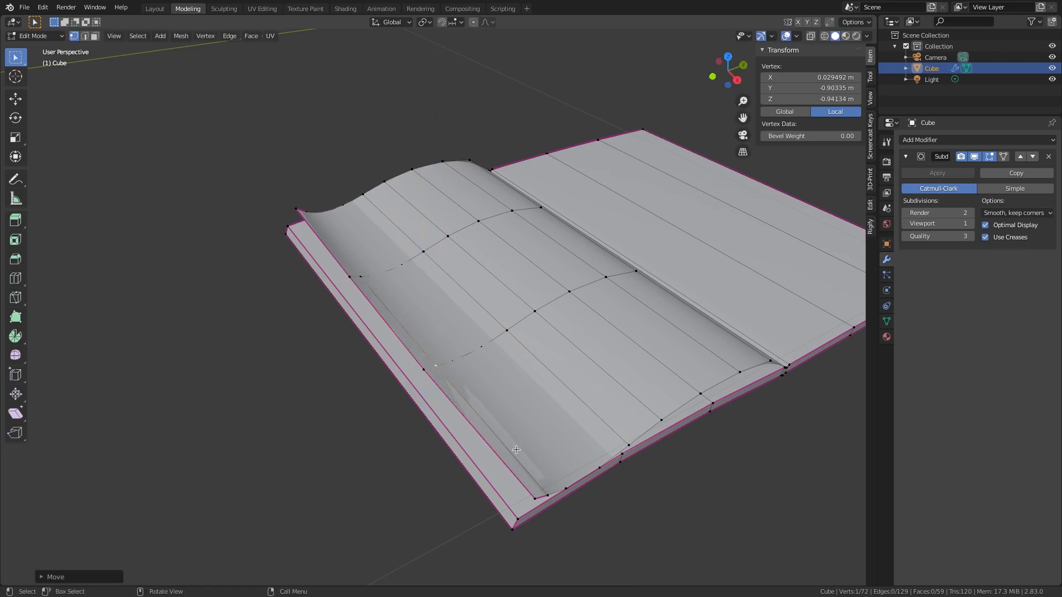
middle_drag(516, 449, 495, 412)
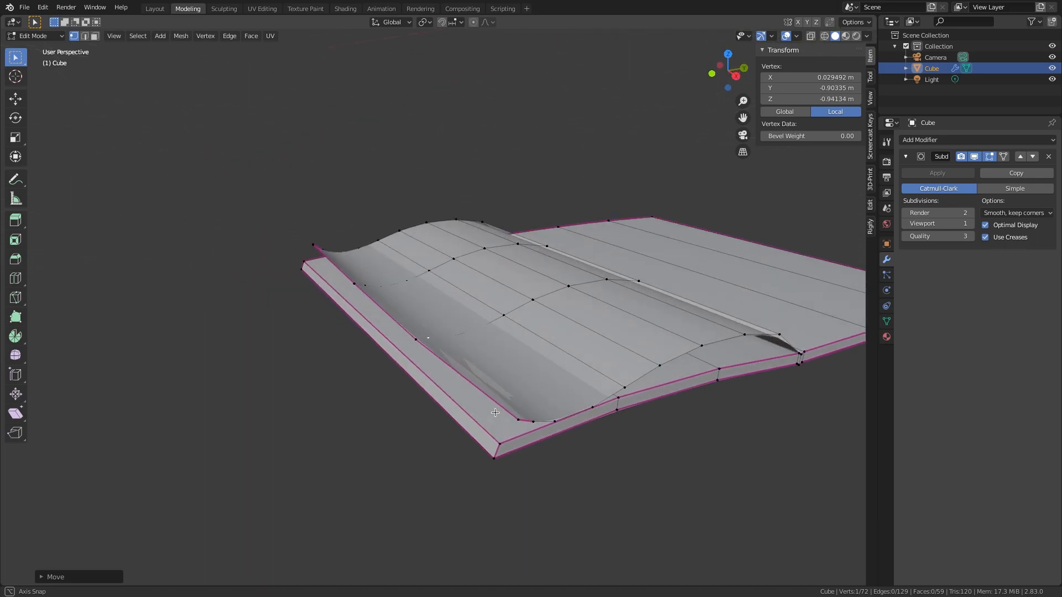
key(ctrl+z)
Step: Lower the page's two near-corner vertices along Z, the inner one to about -0.943 m and the outermost one to about -0.939 m
middle_drag(499, 374, 511, 451)
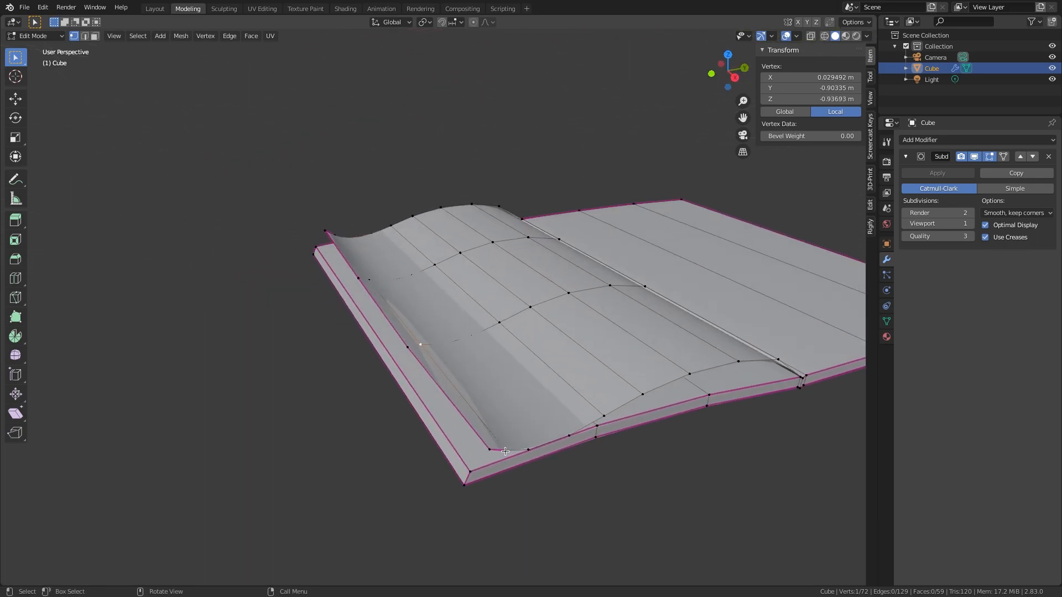
key(g)
key(z)
click(505, 458)
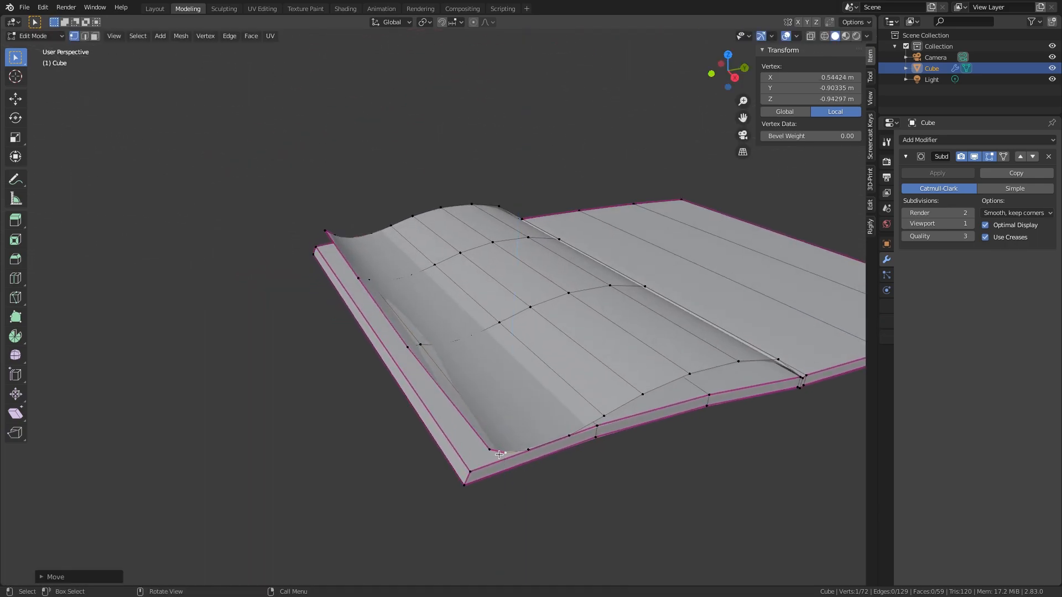
key(g)
key(z)
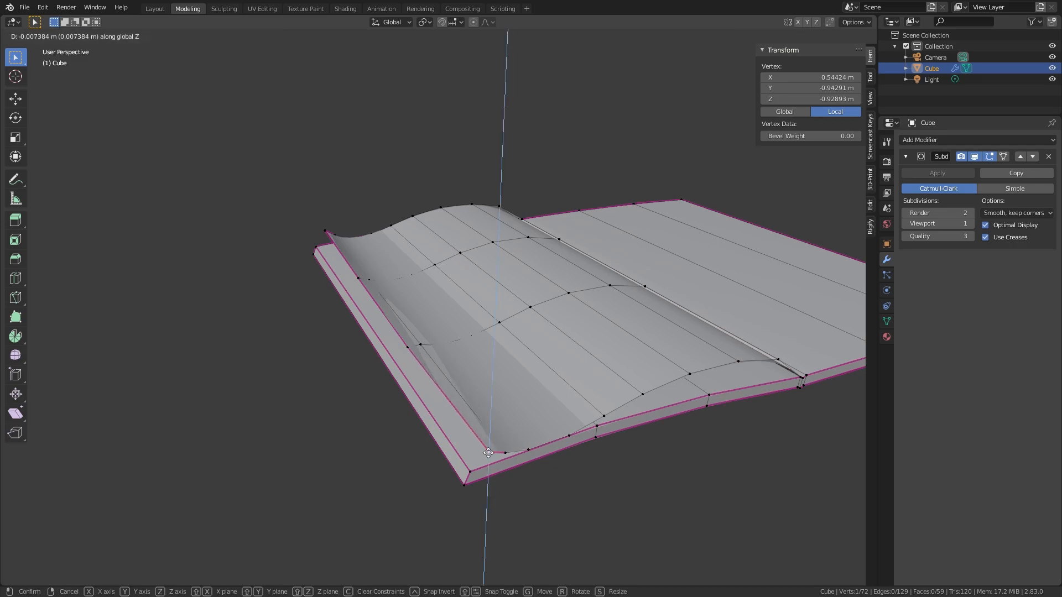
click(488, 456)
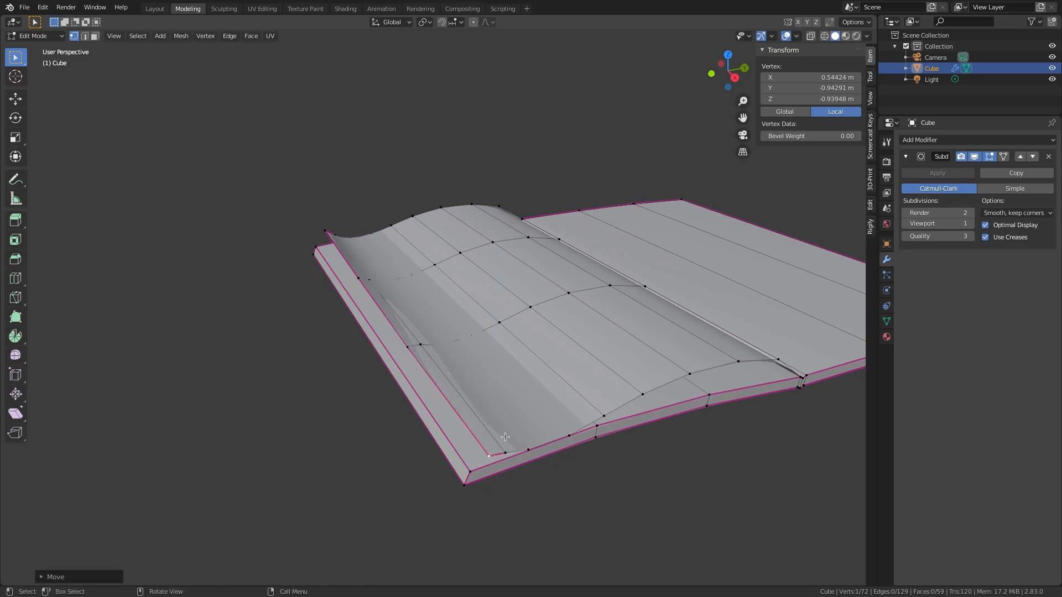
Step: Return to Object Mode and apply smooth shading to the book
scroll(509, 399, down, 3)
middle_drag(491, 317, 514, 330)
key(Tab)
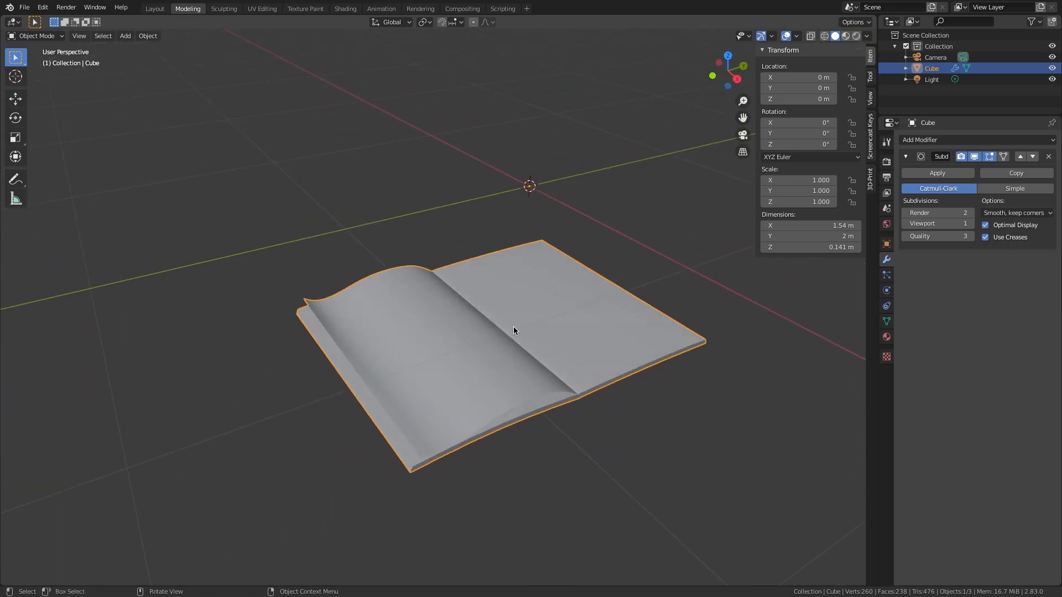
right_click(516, 324)
click(517, 317)
Step: From the right orthographic view, raise the book along Z to about 1.24 m and deselect it
key(KP_3)
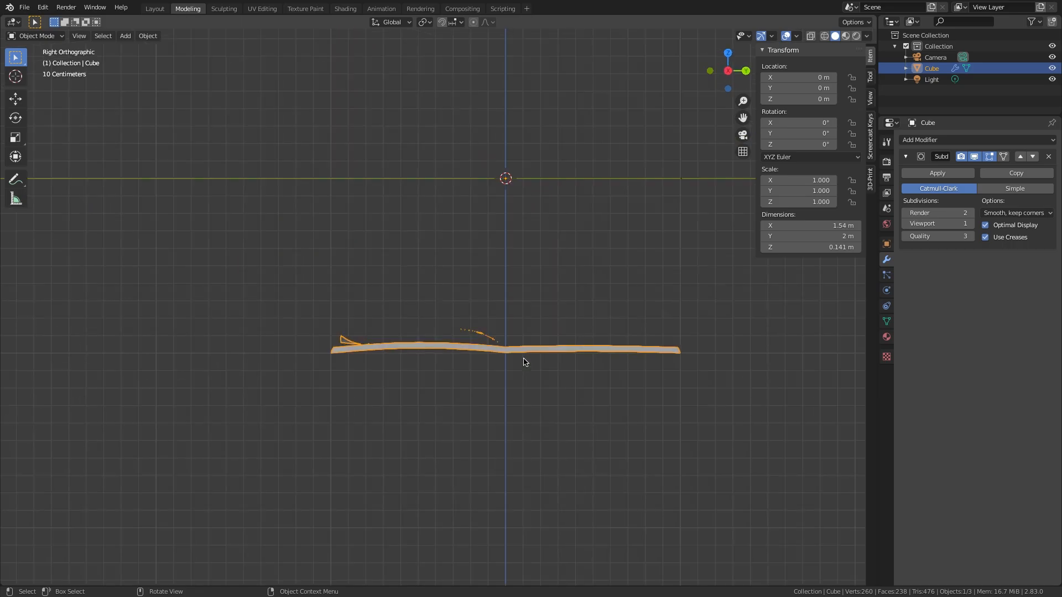
scroll(557, 351, down, 2)
key(g)
key(z)
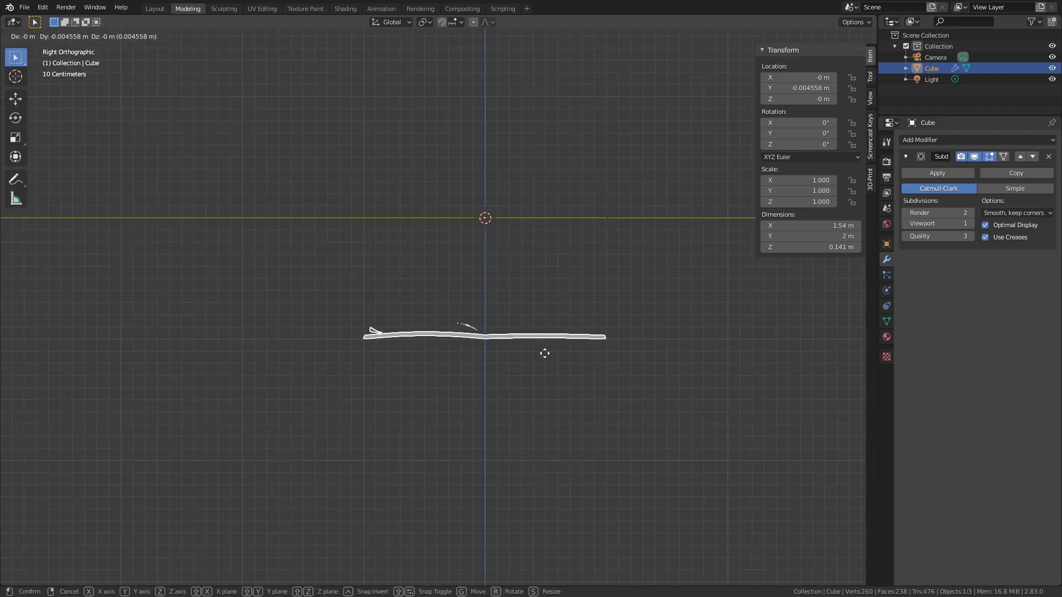
click(497, 178)
middle_drag(497, 179, 551, 296)
click(551, 352)
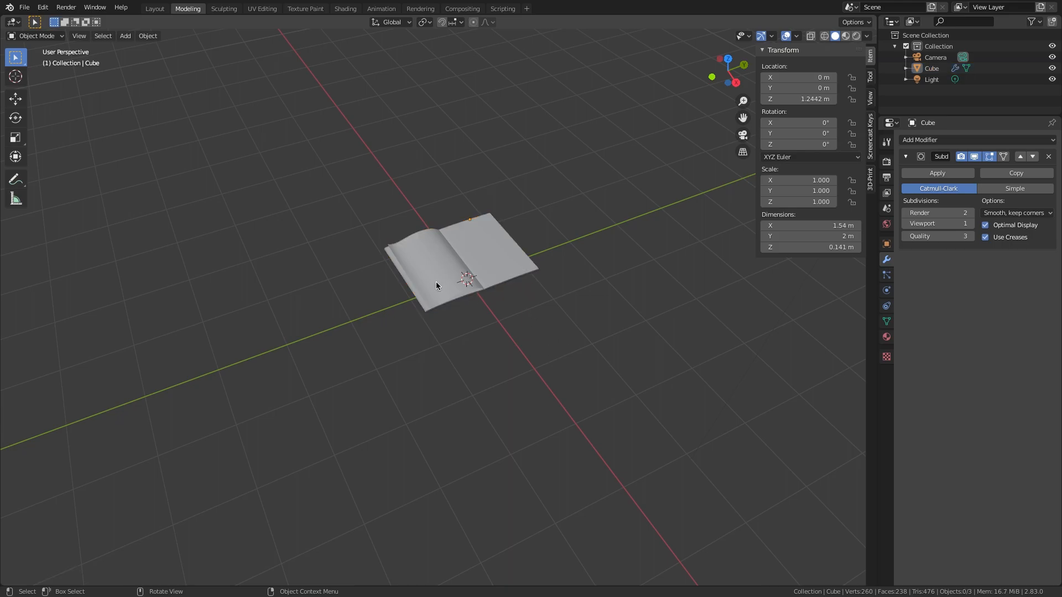
Step: Add a plane at the world origin and scale it up uniformly to about 18.3 m per side
middle_drag(439, 288, 527, 303)
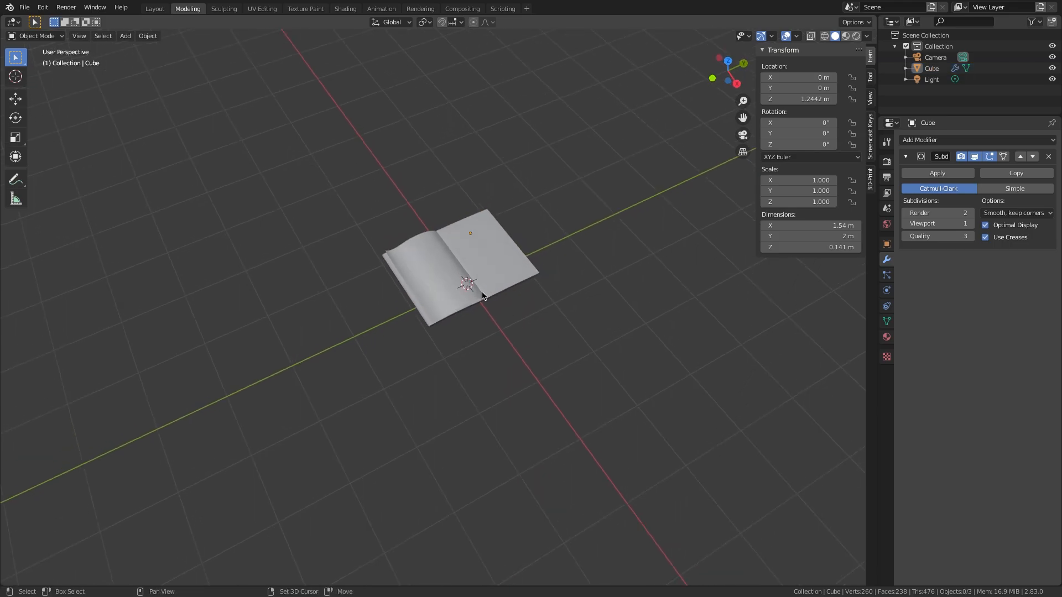
key(shift+a)
mouse_move(482, 289)
click(523, 290)
key(s)
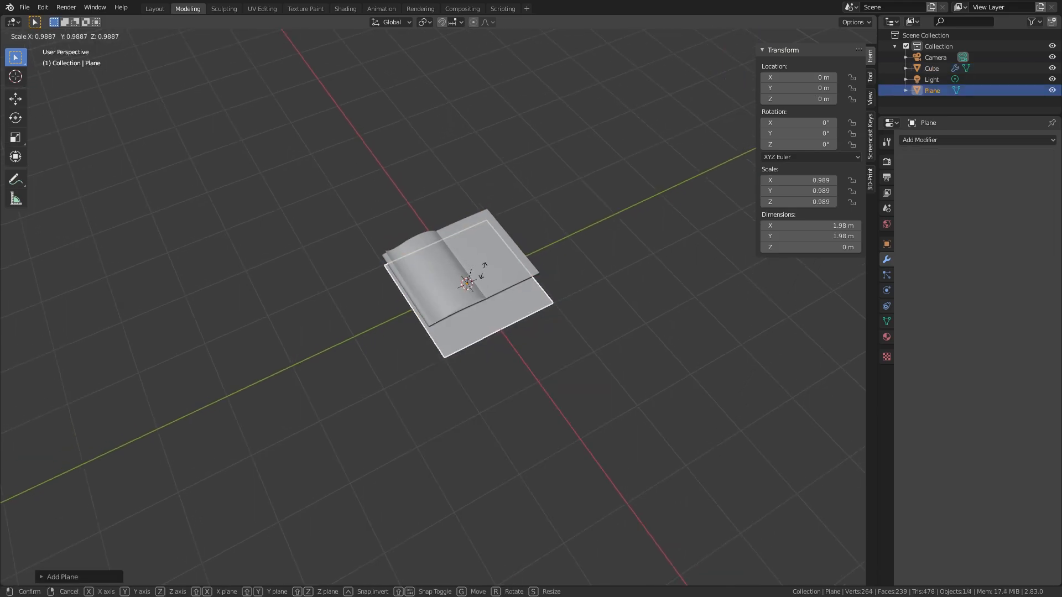
click(549, 303)
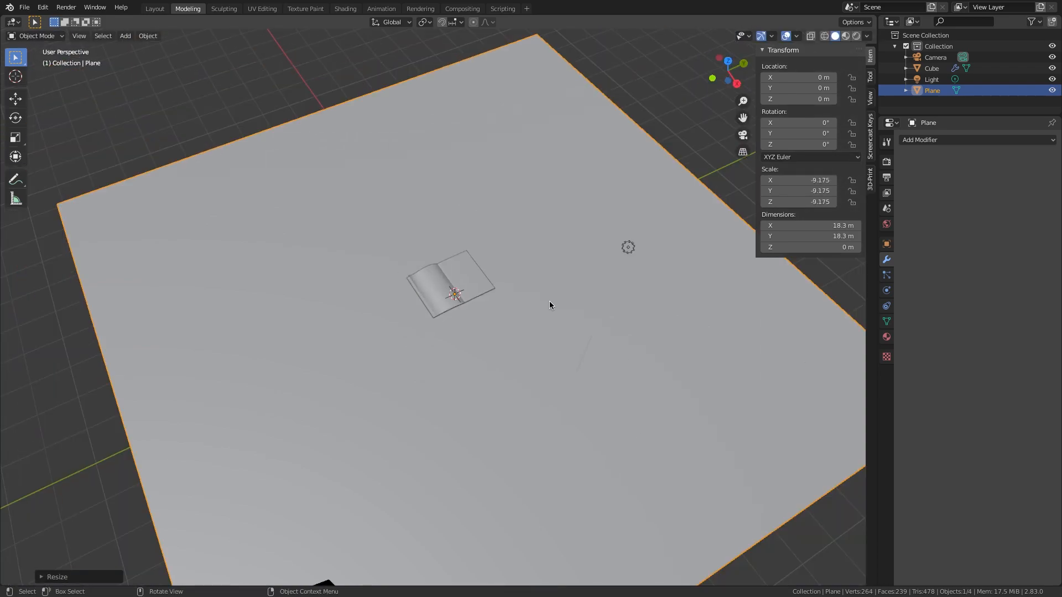
Step: Scale the plane down to about 11.1 m per side and check its coverage in the camera view
scroll(548, 303, up, 3)
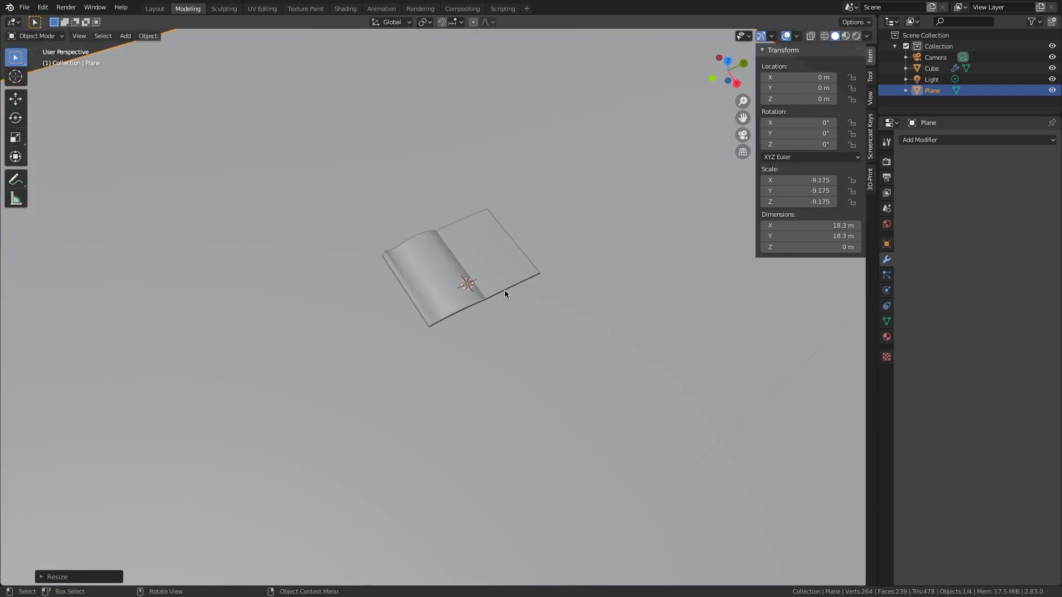
scroll(485, 273, down, 4)
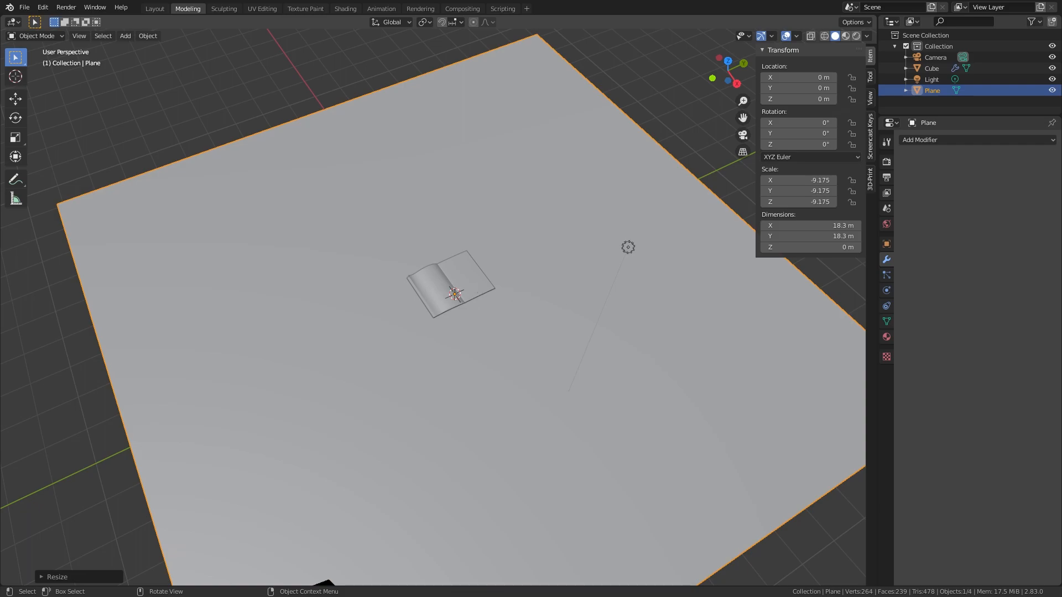
key(s)
click(543, 296)
key(KP_0)
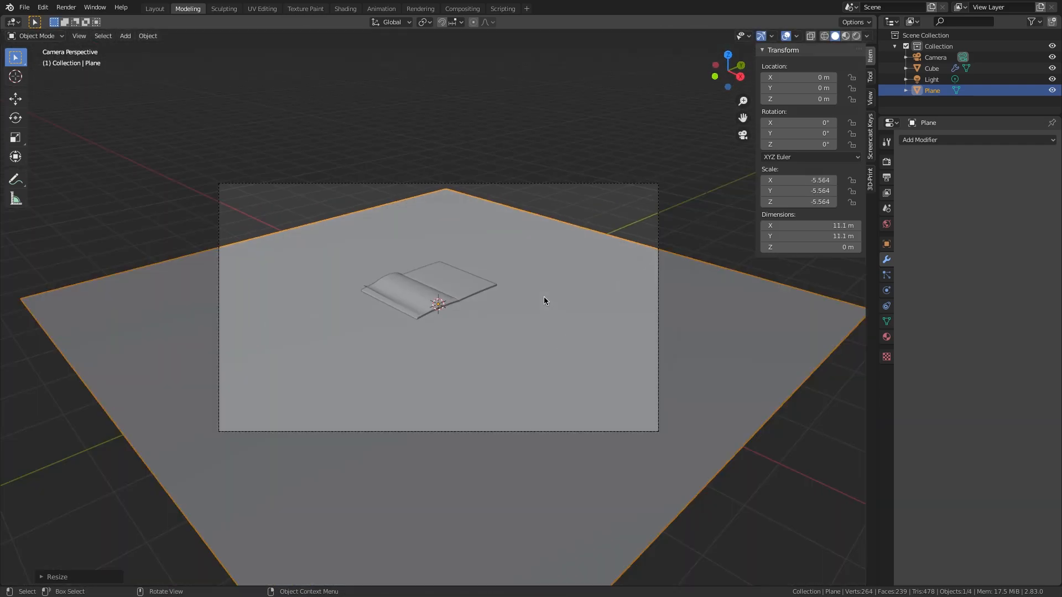
key(KP_0)
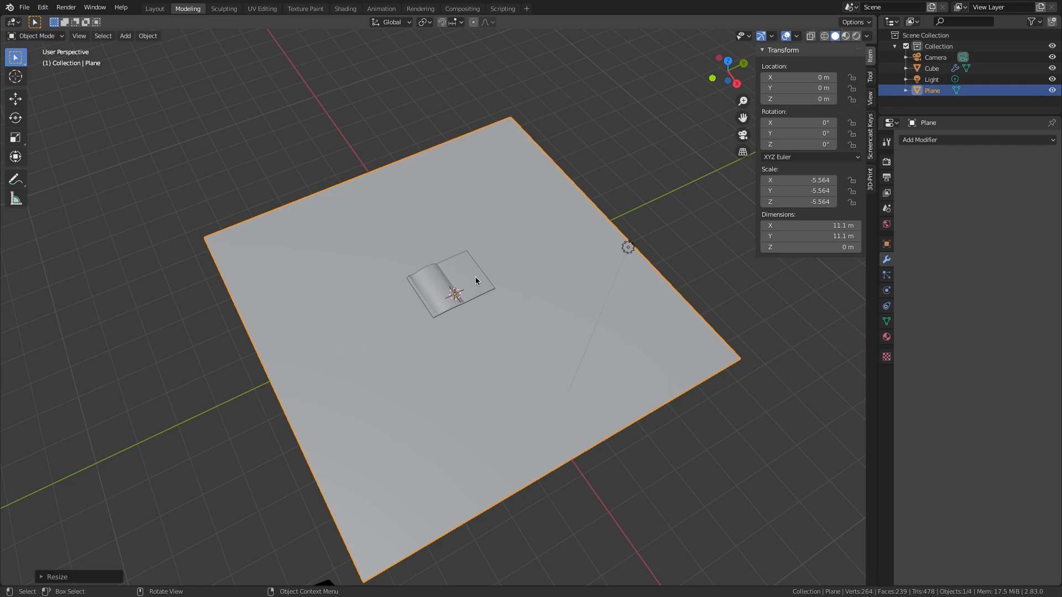
Step: Raise the book well above the plane along Z, to a location of about 3.39 m
mouse_move(476, 277)
middle_down()
mouse_move(486, 289)
mouse_move(500, 254)
mouse_move(475, 270)
middle_up()
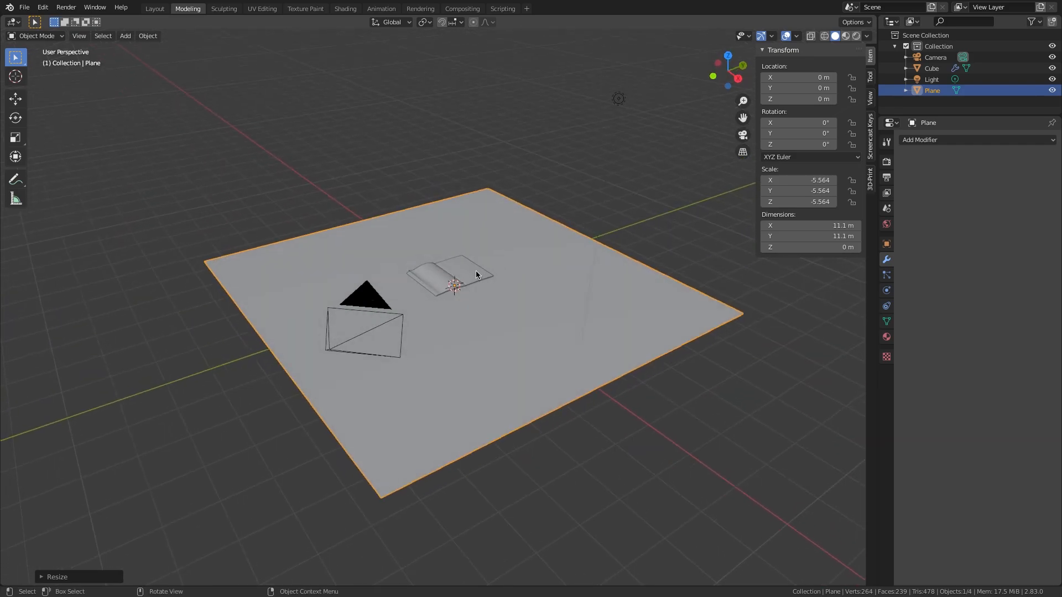
click(475, 274)
key(g)
key(z)
click(476, 207)
middle_drag(476, 208, 533, 324)
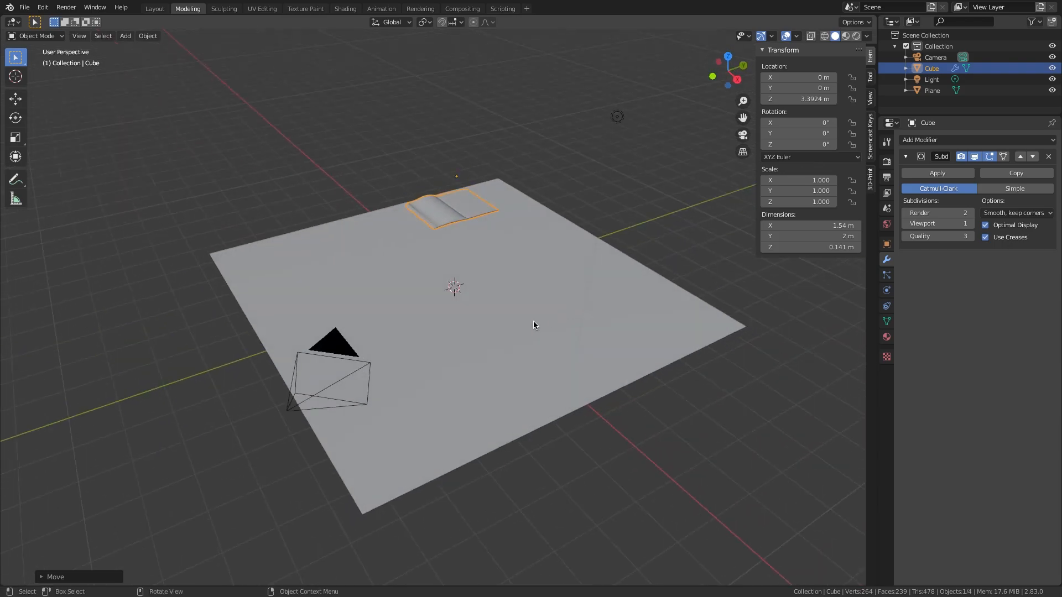
Step: Enable snapping to faces and lower the book along Z toward the plane, to a Z location of 1 m
click(441, 23)
click(460, 23)
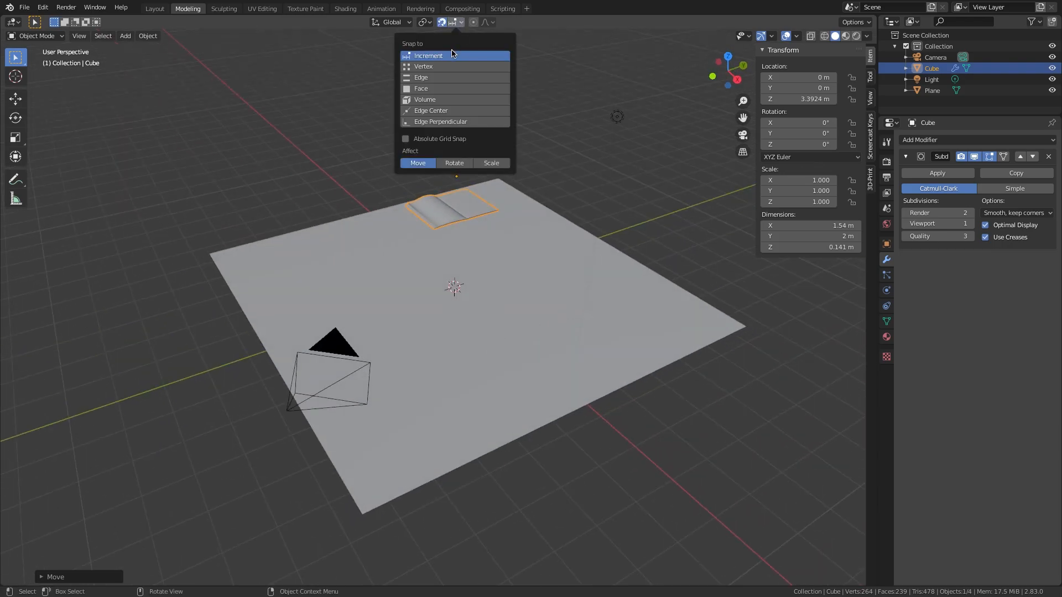
click(445, 88)
middle_drag(539, 306, 540, 259)
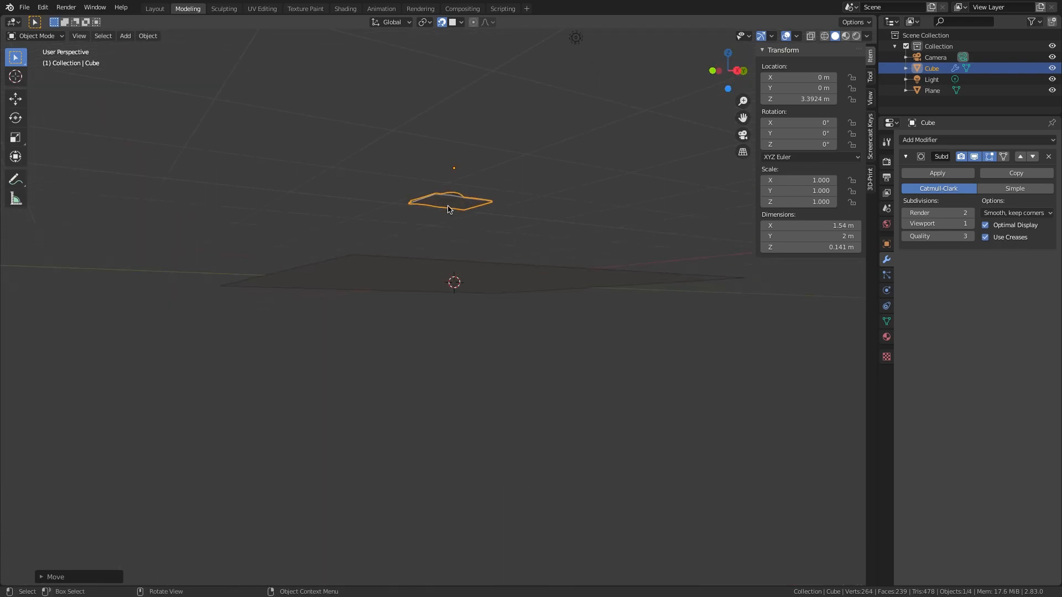
mouse_move(491, 203)
middle_down()
mouse_move(495, 226)
mouse_move(486, 214)
middle_up()
scroll(486, 211, up, 5)
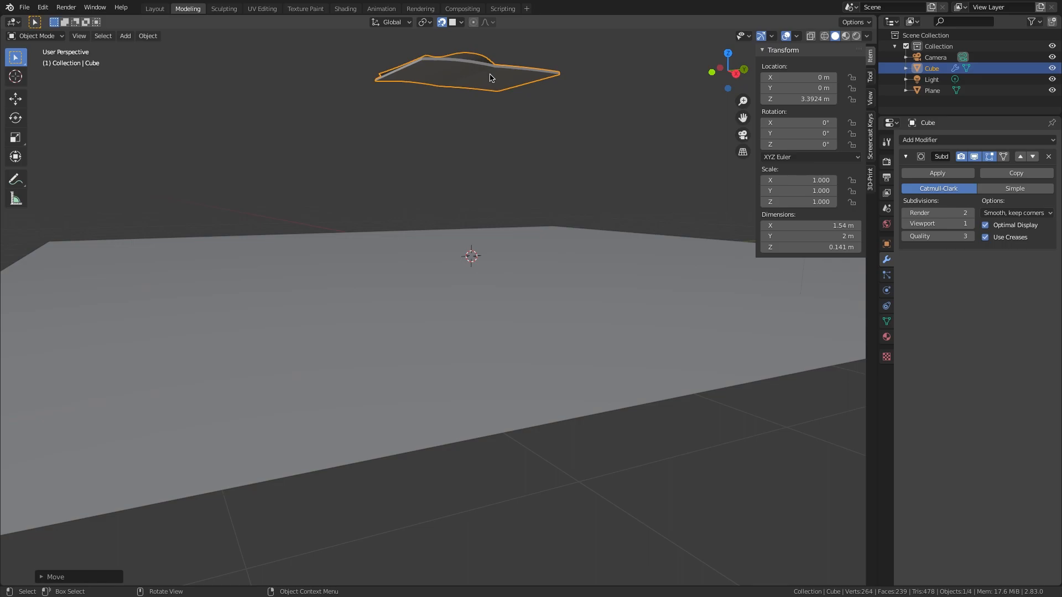
key(g)
key(z)
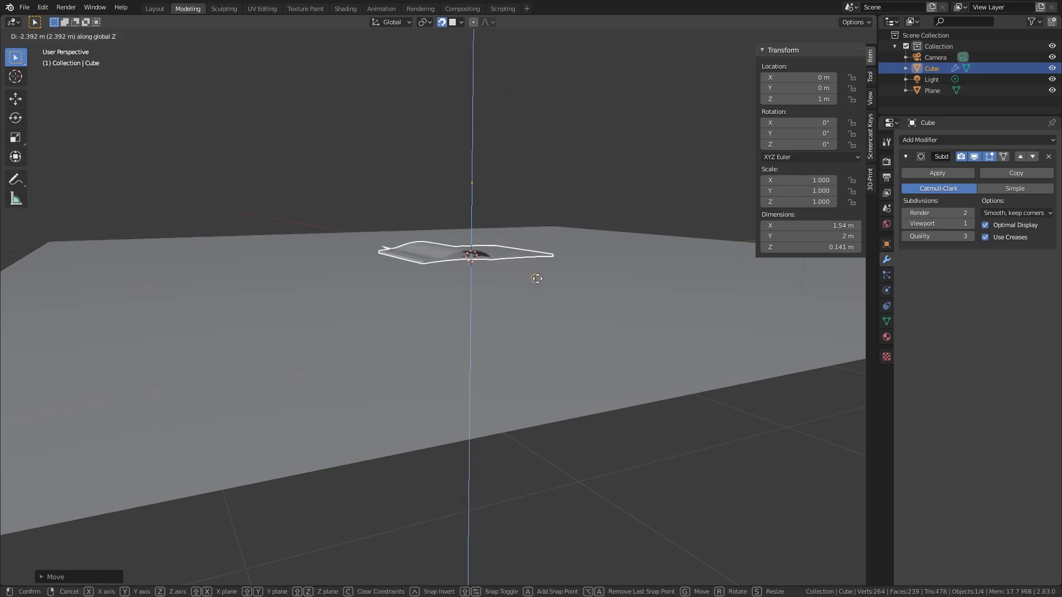
click(524, 282)
mouse_move(524, 281)
middle_down()
mouse_move(546, 291)
mouse_move(520, 286)
middle_up()
scroll(529, 258, down, 2)
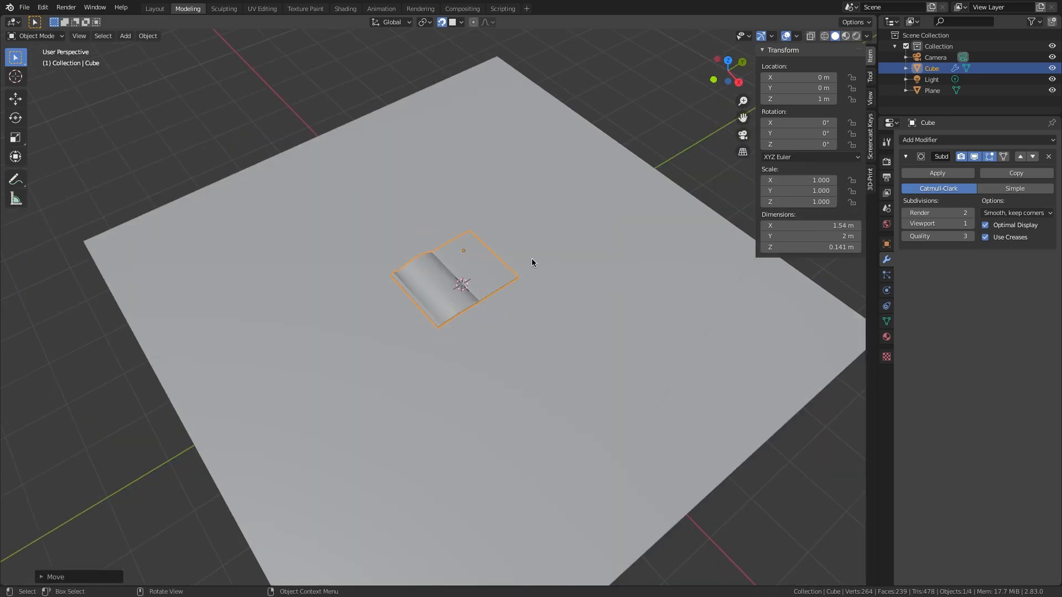
Step: In the camera view, set the camera's X rotation to 50° and raise its Z location to about 8.05 m
key(KP_0)
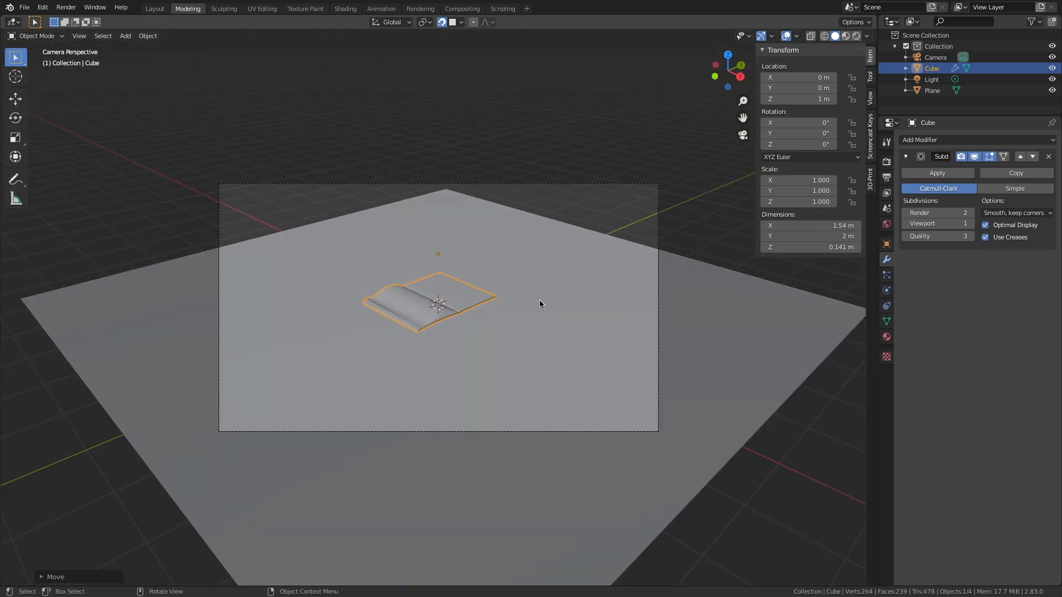
click(658, 218)
click(799, 122)
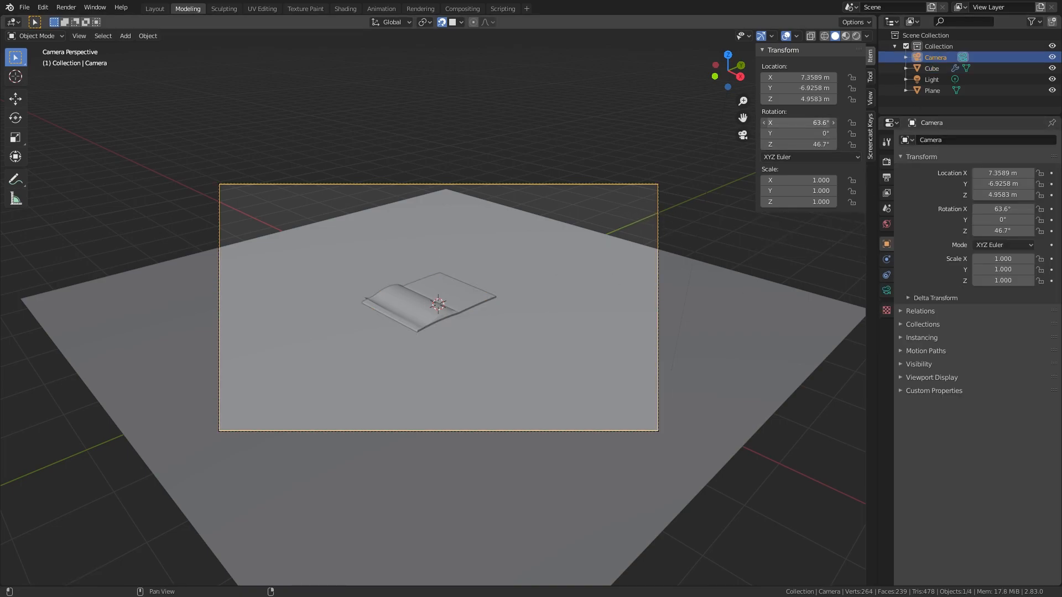
text(50)
key(Return)
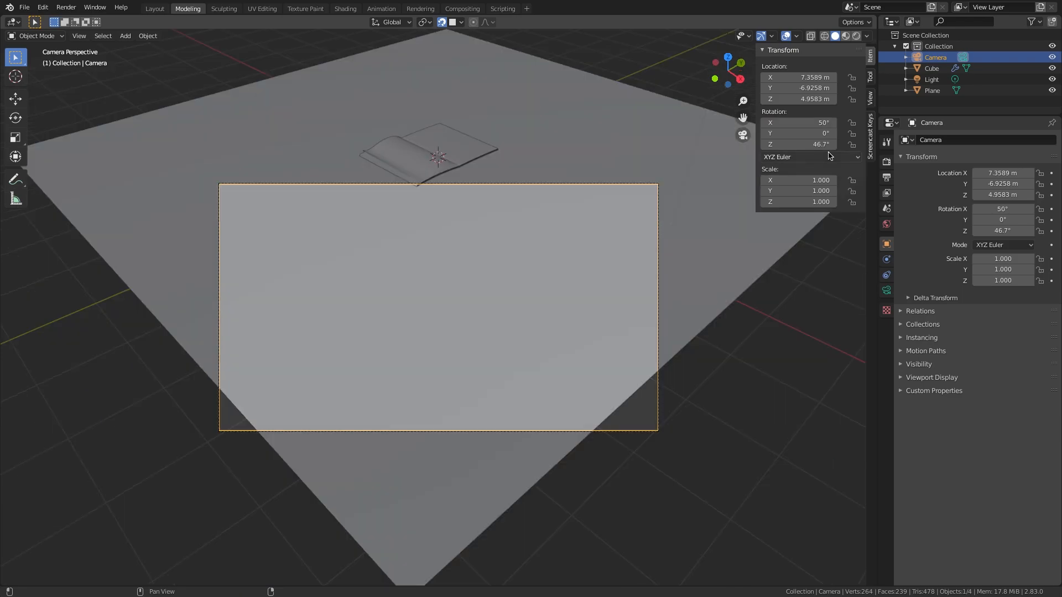
drag(832, 99, 905, 99)
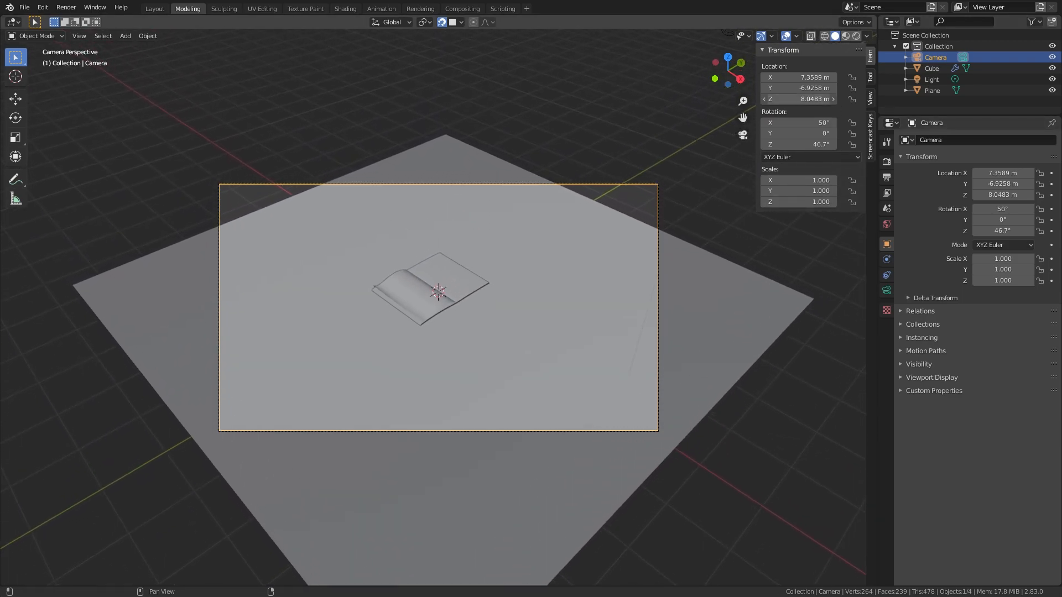
Step: Reduce the camera's X rotation to about 33.9° and move it to about X 6.36, Y -5.93, Z 9.05 m
drag(799, 125, 764, 125)
key(g)
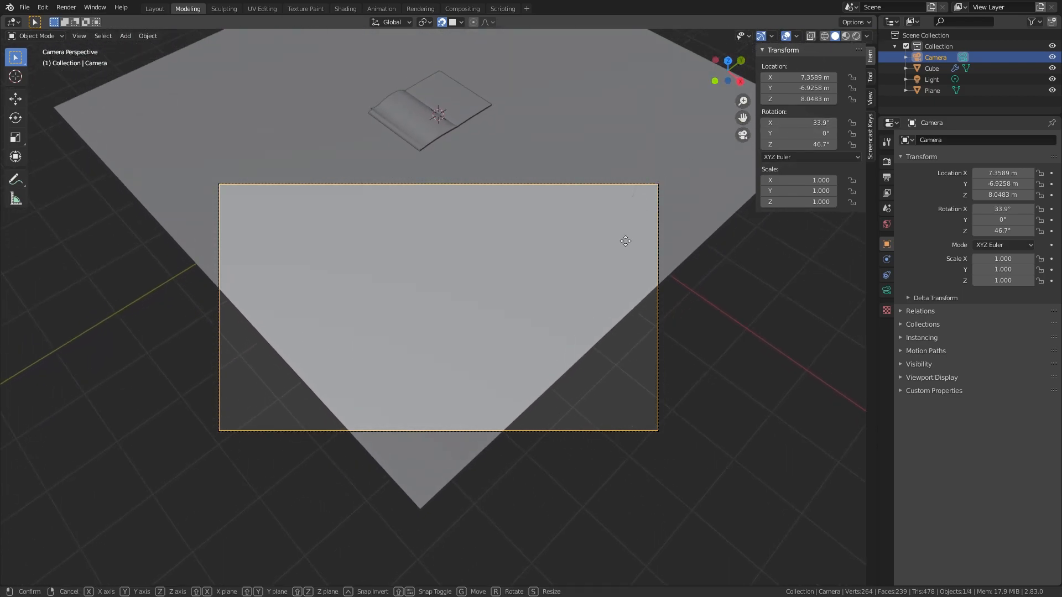
click(598, 92)
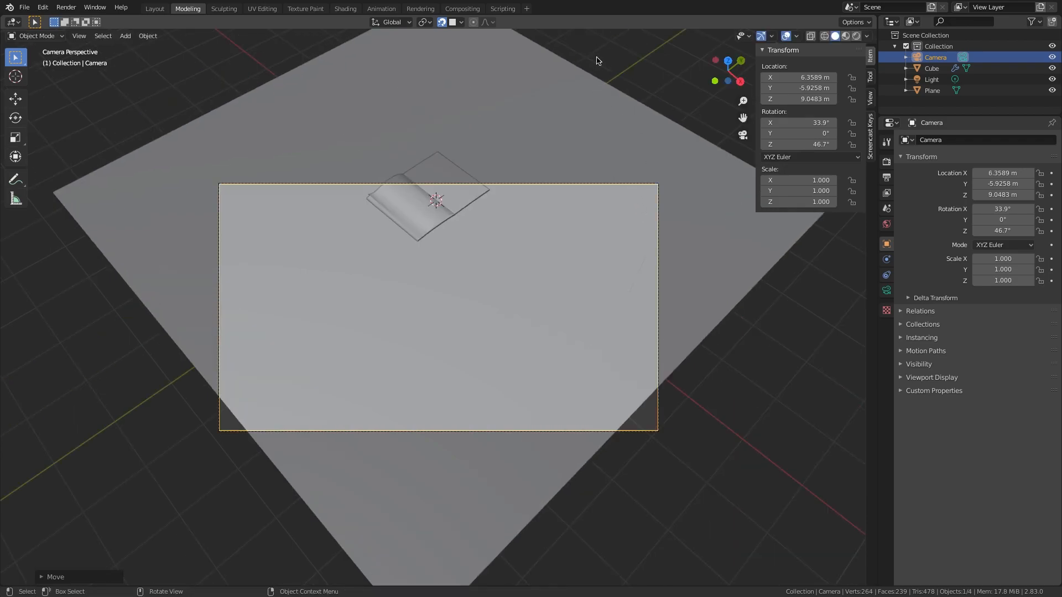
Step: With snapping turned off, reposition the camera to about X 5.17, Y -4.71 m and bring its Z location down to about 7.04 m
click(452, 23)
click(436, 53)
key(g)
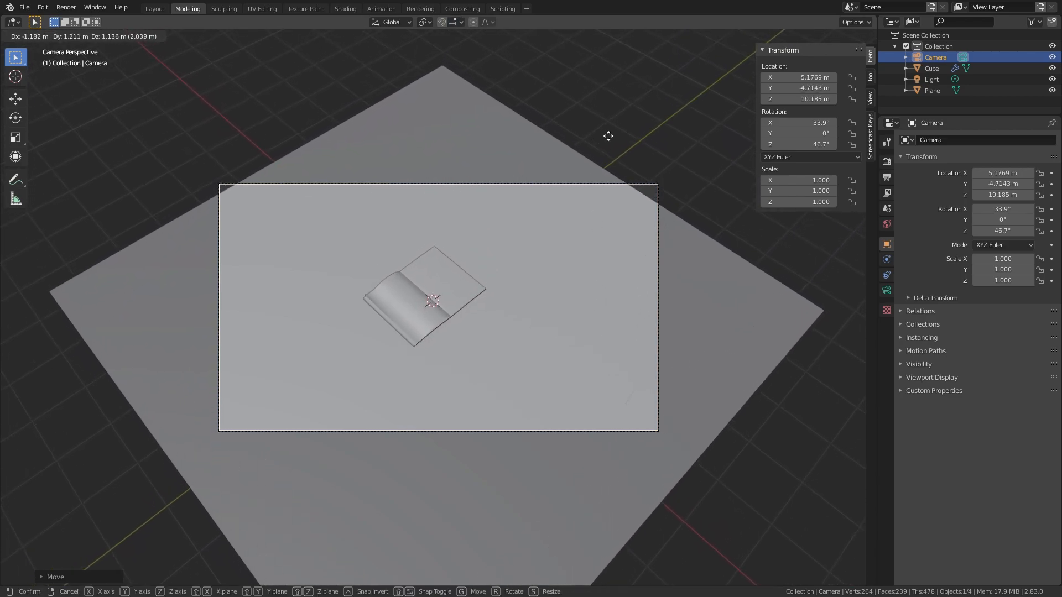
click(717, 210)
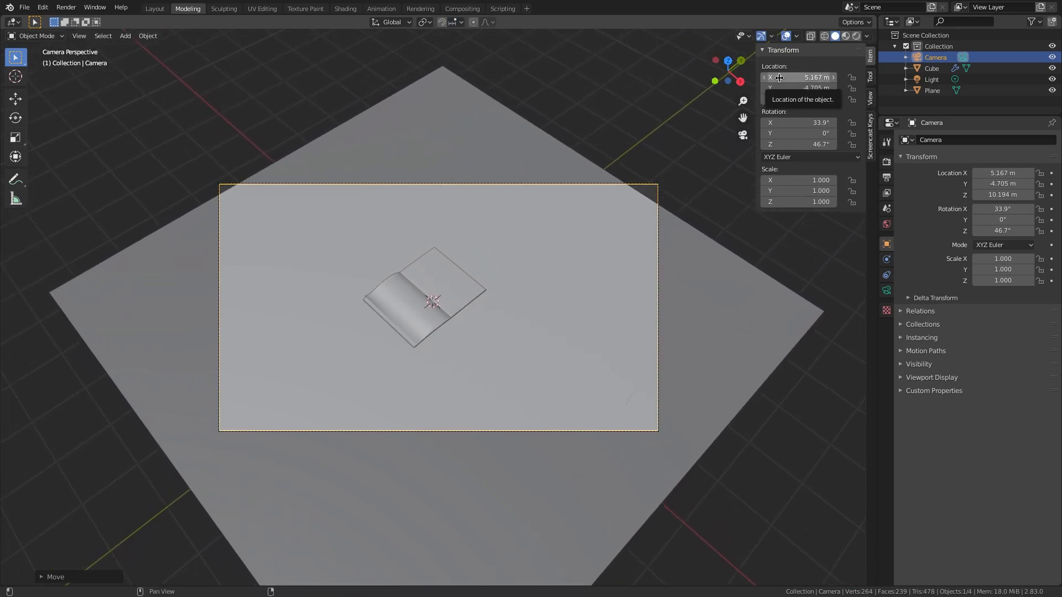
drag(791, 105, 719, 105)
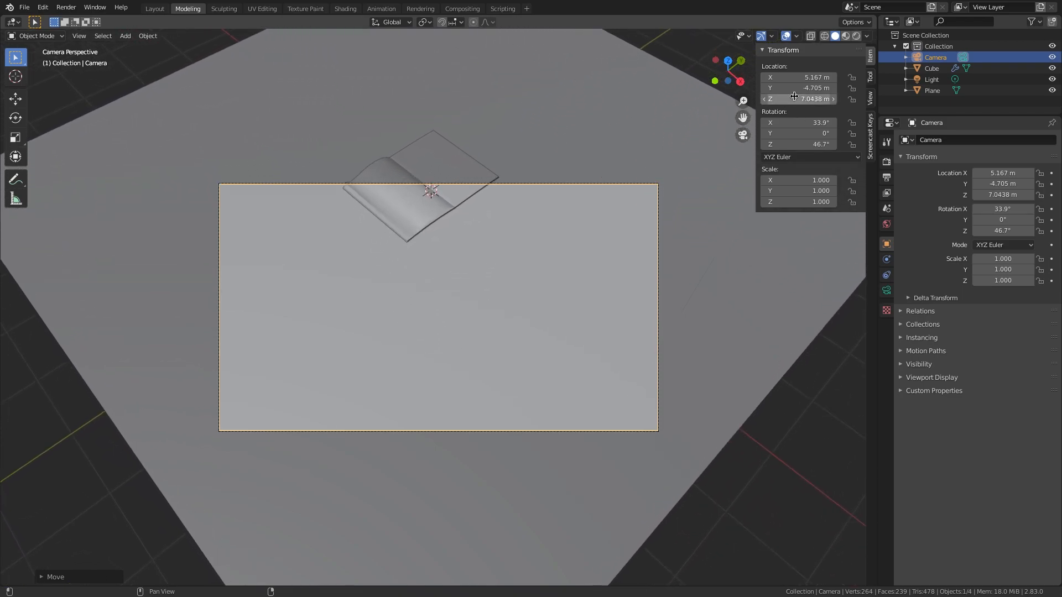
Step: Reposition the camera to about X 2.43, Y -2.49, Z 5.20 m so the whole book fills the frame
drag(791, 89, 860, 89)
drag(797, 77, 760, 78)
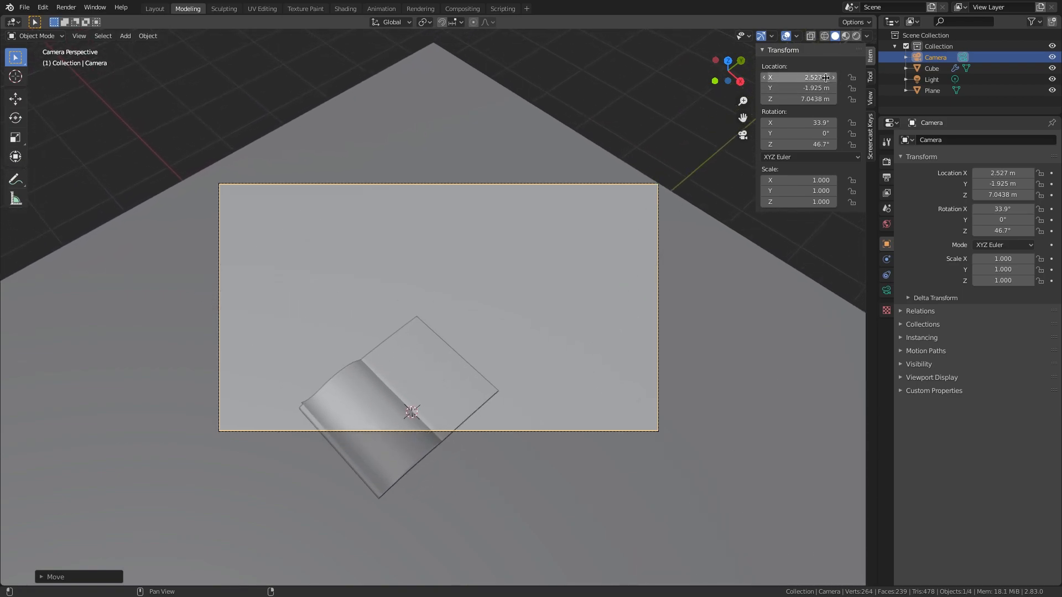
drag(824, 88, 857, 78)
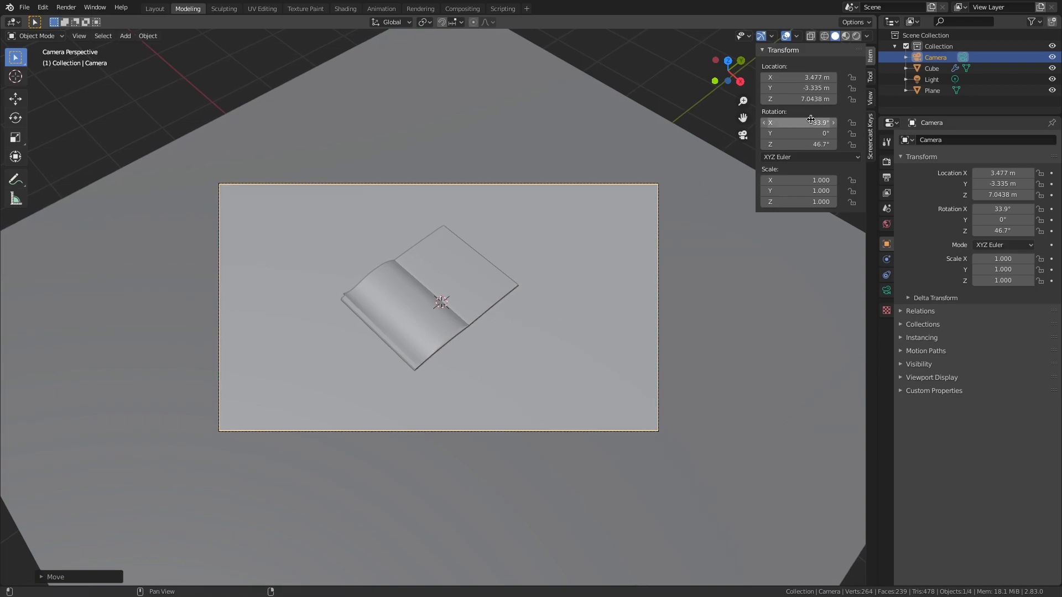
drag(802, 99, 766, 88)
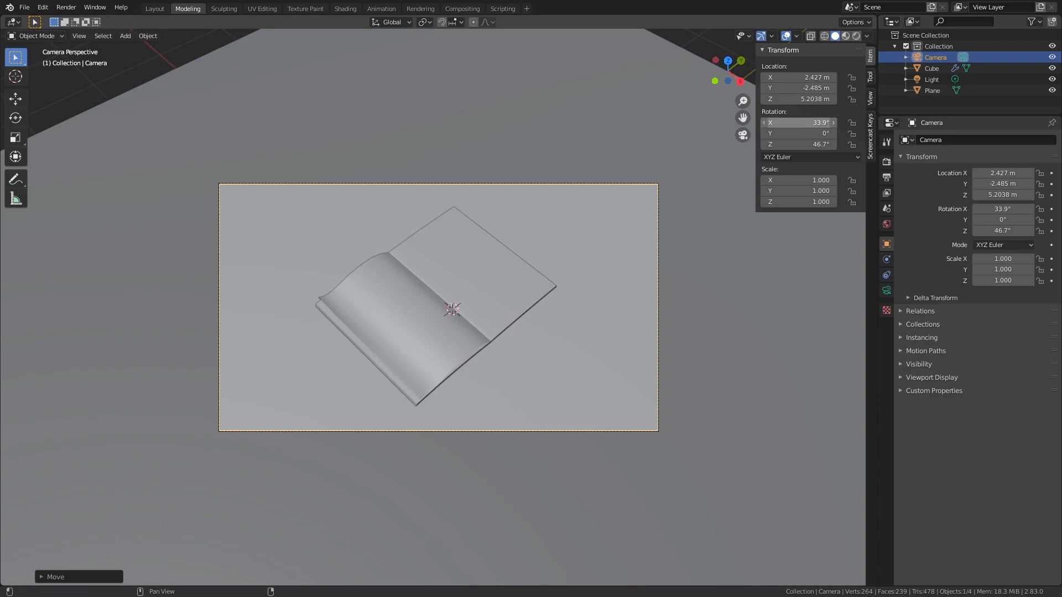
Step: Set the camera's X rotation to 35° and lower its Z location to about 4.97 m
click(827, 123)
text(35)
key(Return)
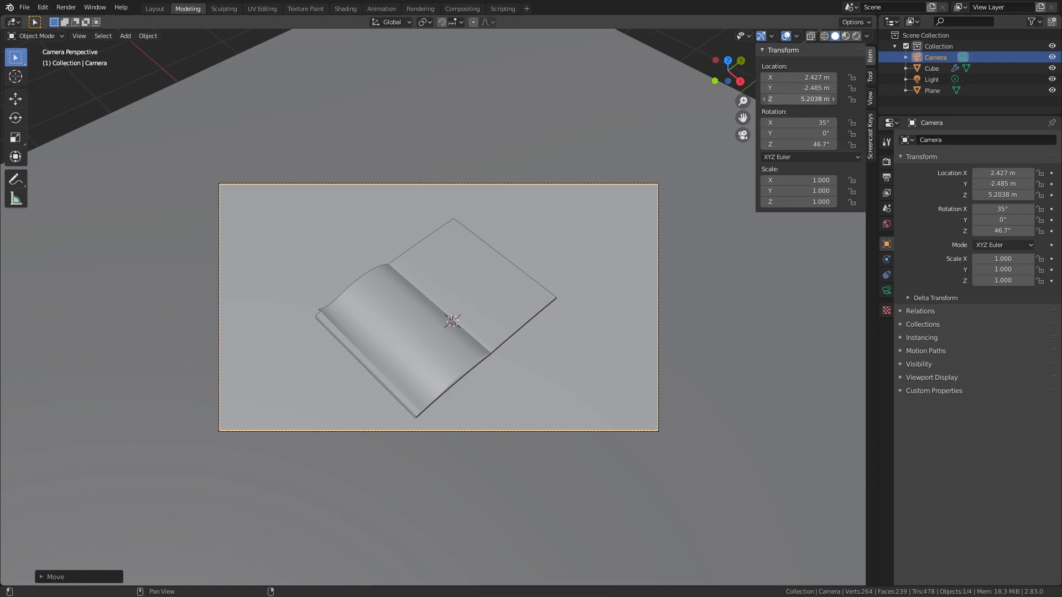
drag(802, 99, 777, 99)
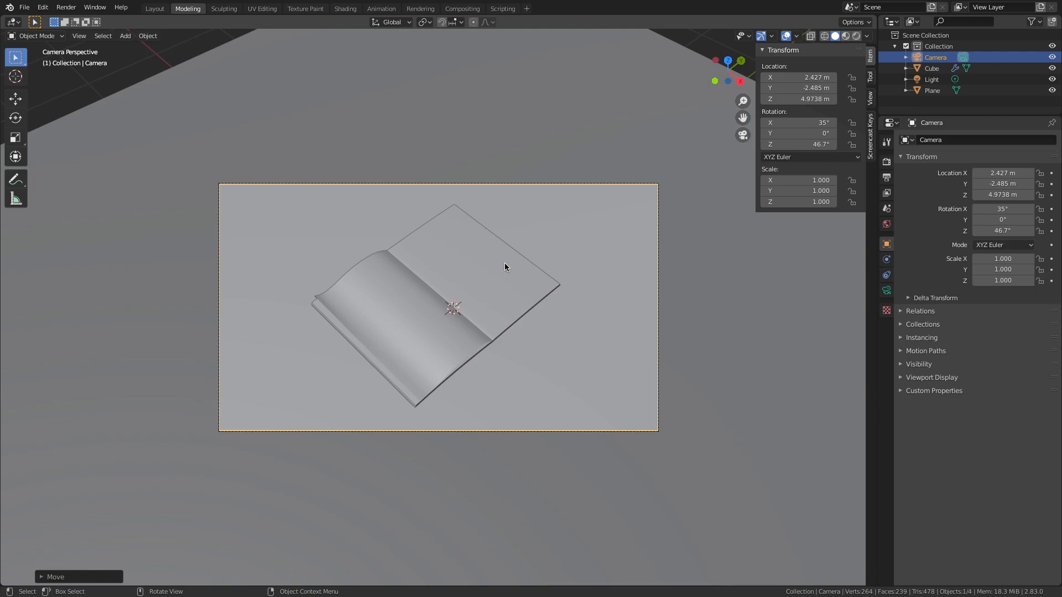
Step: Set the render engine to Cycles and preview the camera view in rendered shading before returning to solid shading
scroll(581, 246, down, 5)
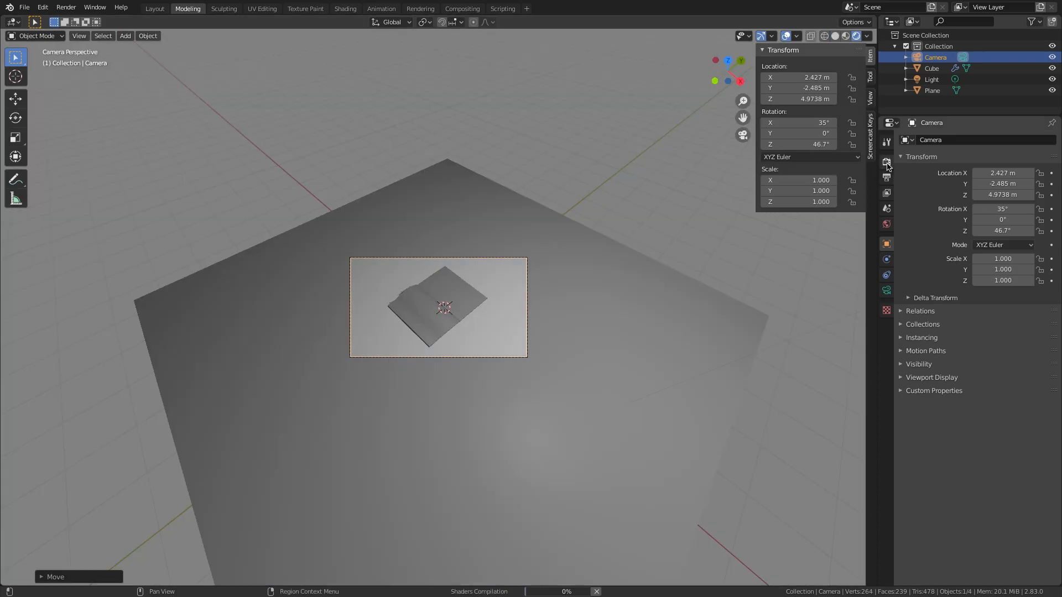
click(886, 161)
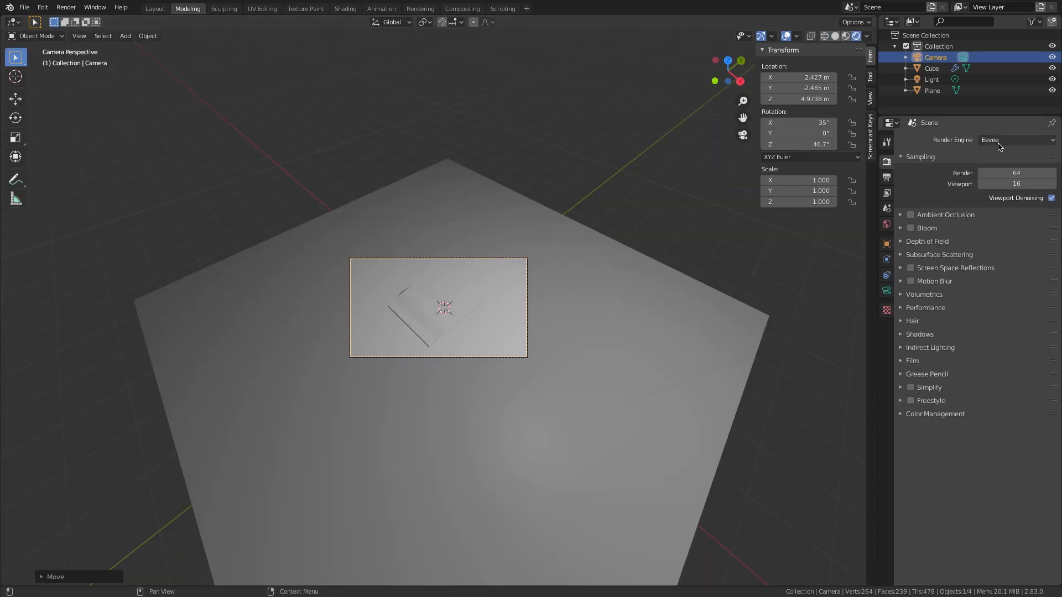
click(1016, 139)
click(1005, 175)
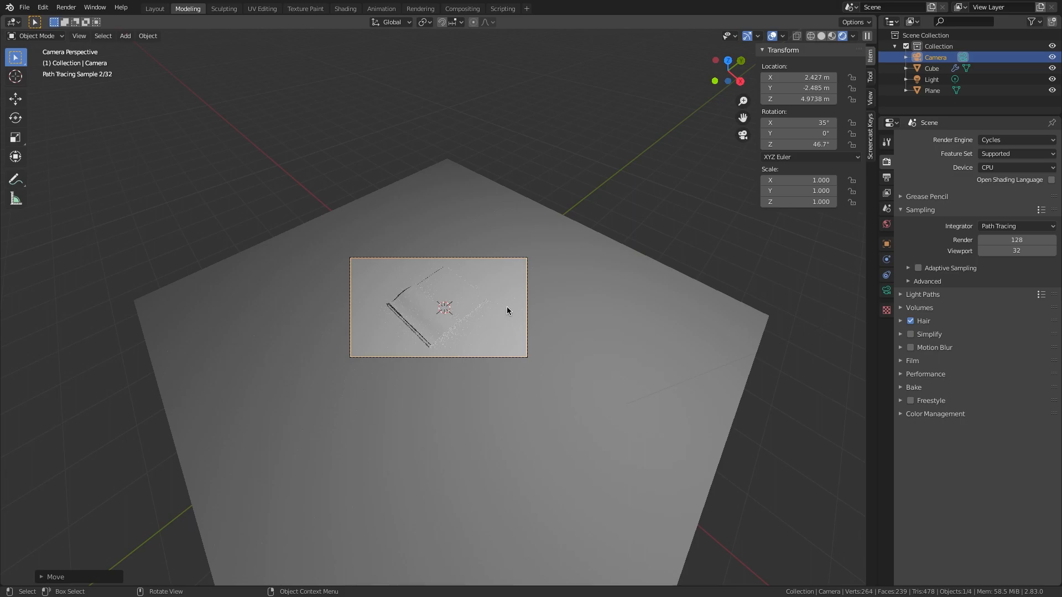
scroll(469, 311, up, 6)
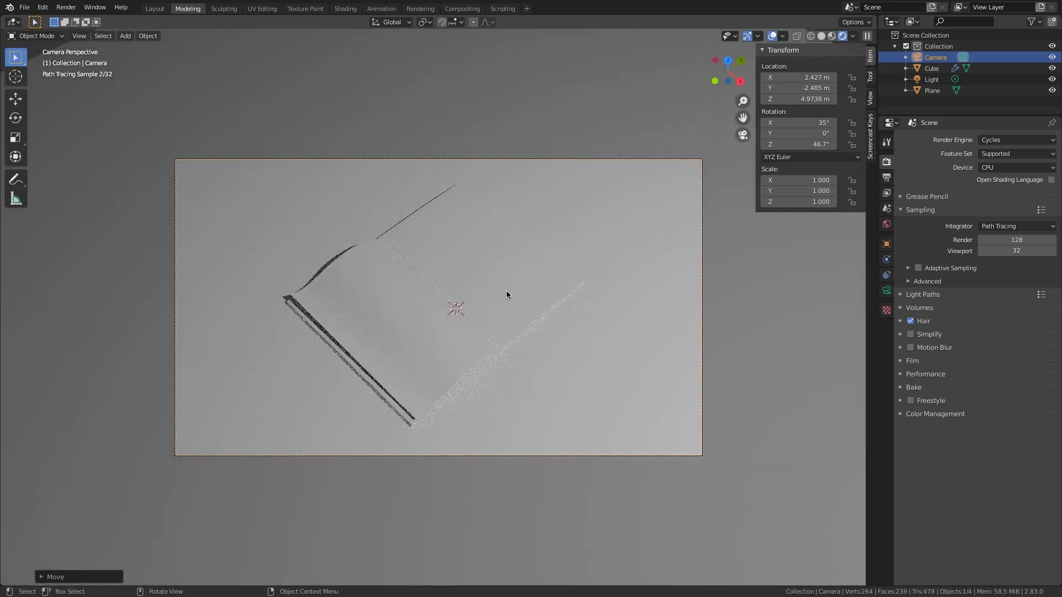
scroll(484, 299, down, 4)
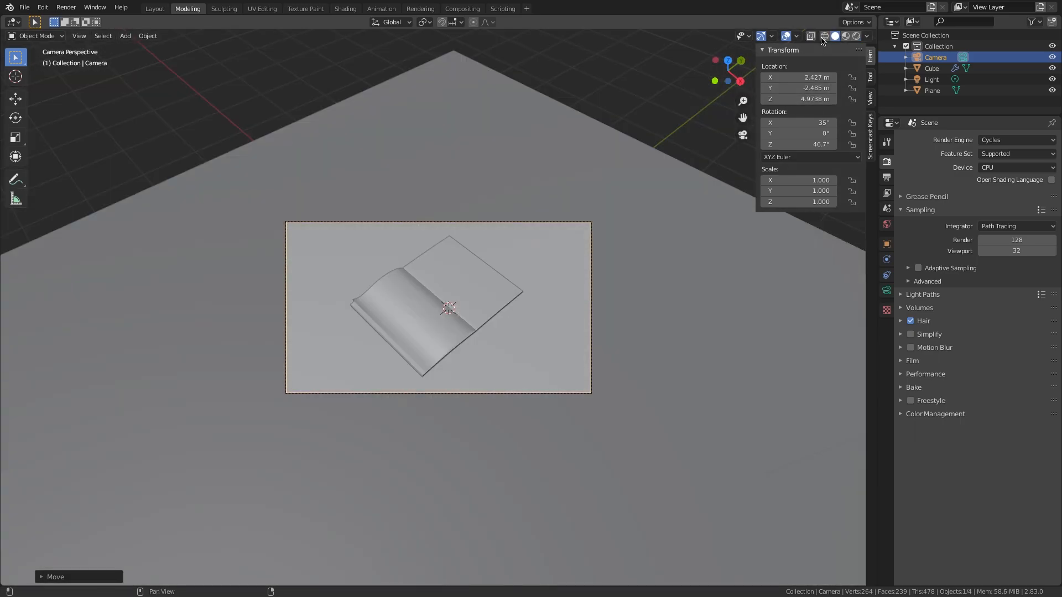
Step: Select the point light and move it in top view over the book, to about X -0.75, Y 0.04 m
scroll(602, 327, down, 3)
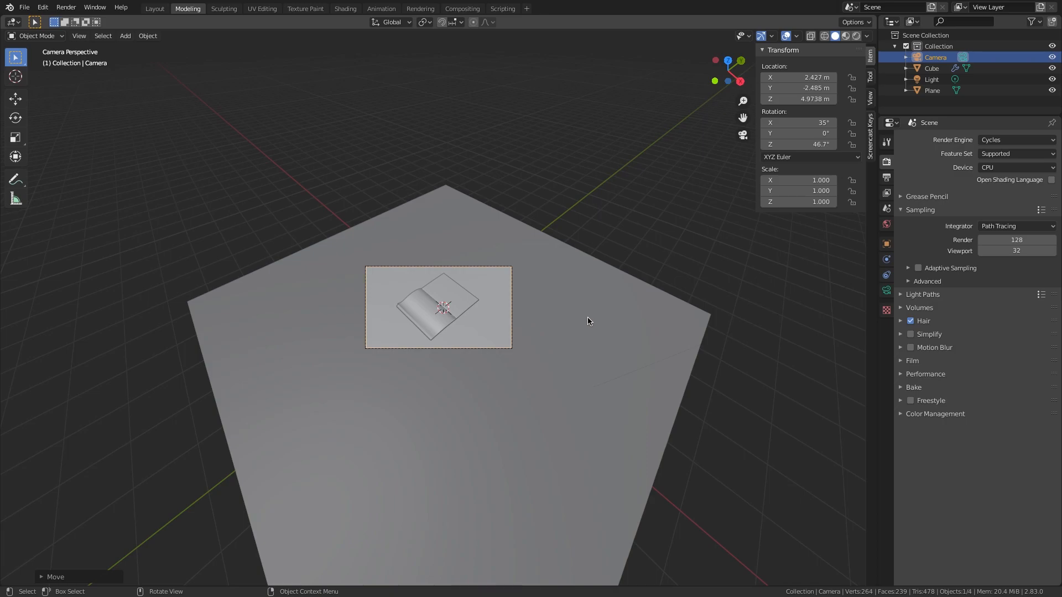
mouse_move(587, 317)
middle_down()
mouse_move(568, 284)
mouse_move(585, 280)
middle_up()
scroll(575, 298, down, 8)
click(587, 209)
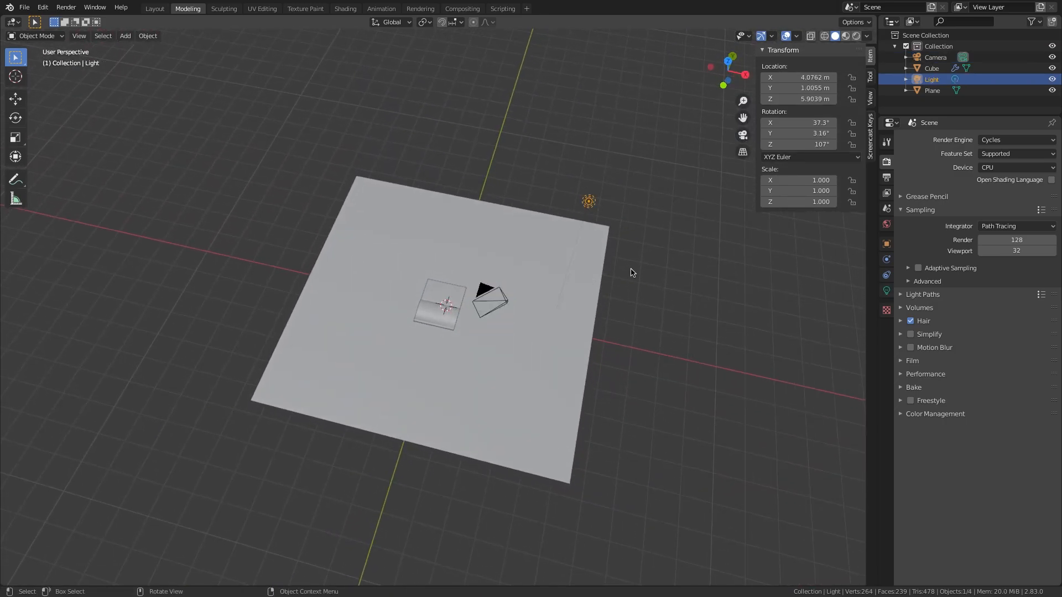
key(KP_7)
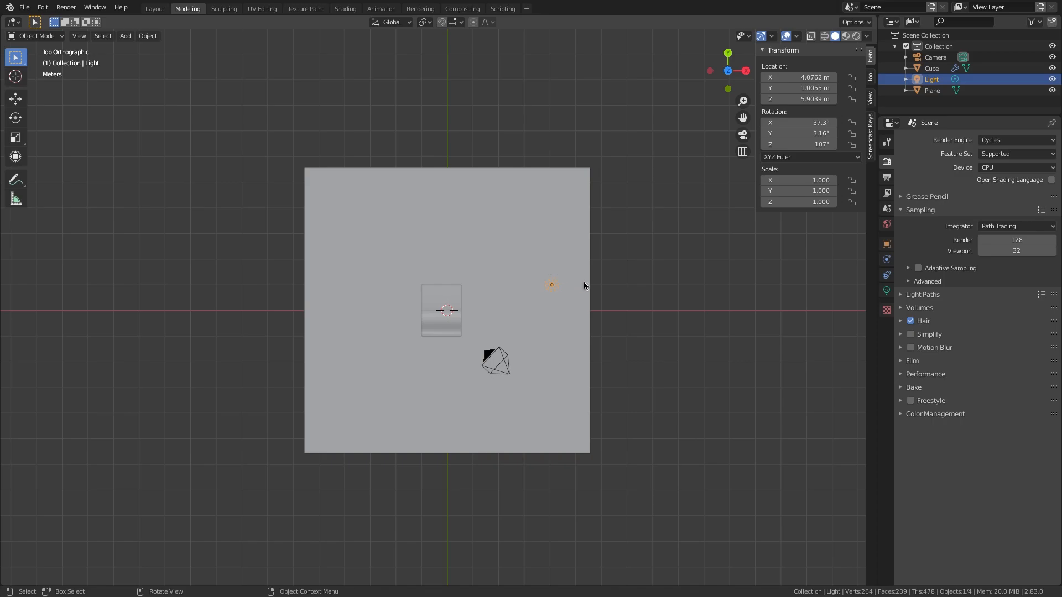
key(g)
click(462, 311)
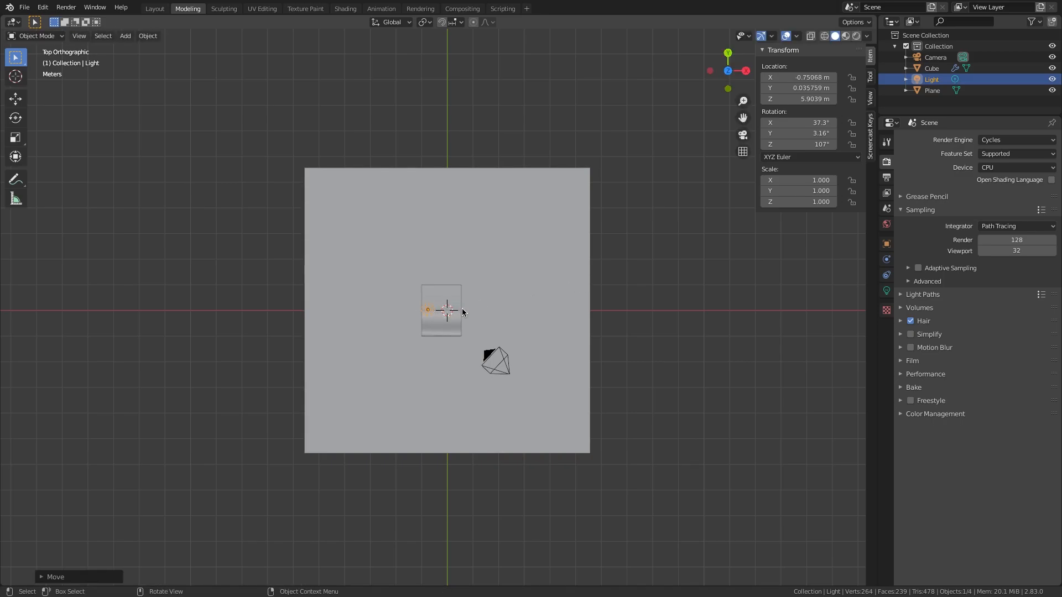
Step: Lower the point light along Z to a height of about 4.57 m above the book
middle_drag(462, 311, 526, 265)
key(g)
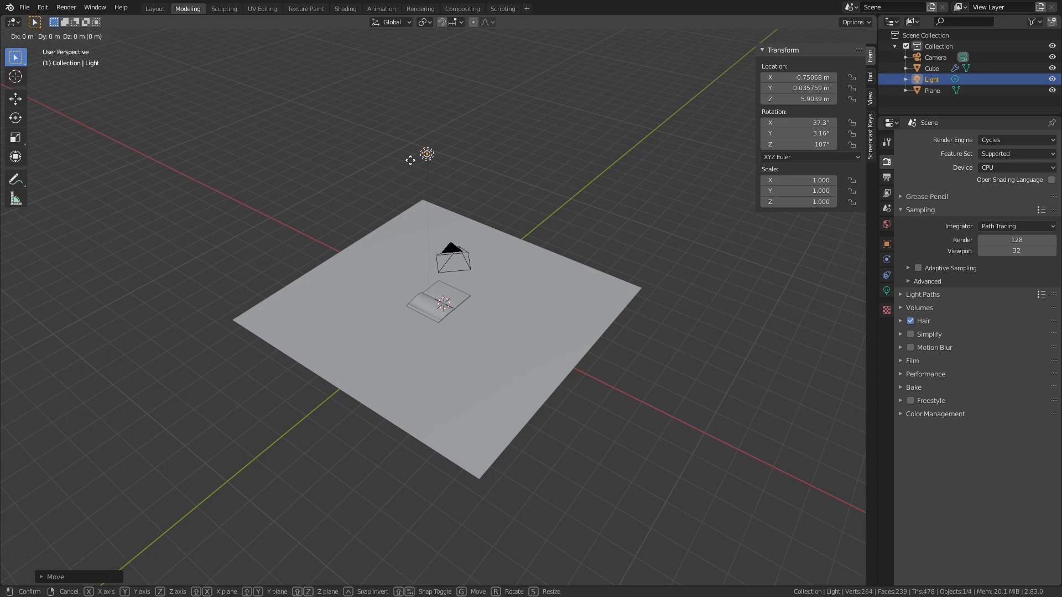
key(z)
click(410, 197)
Step: Switch the viewport to rendered shading and set the point light's power to 300 W
click(887, 292)
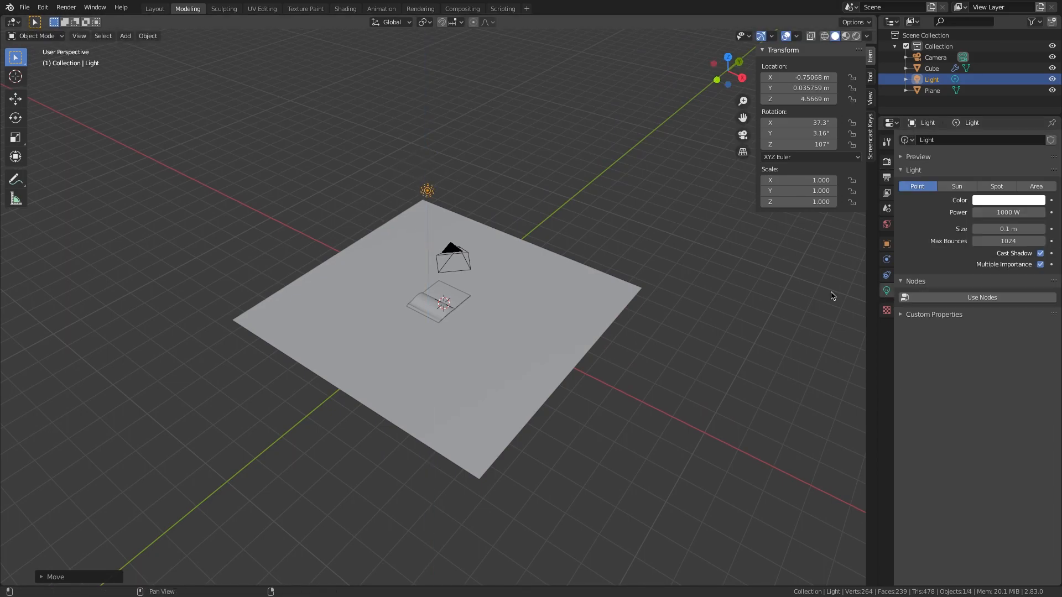
click(856, 36)
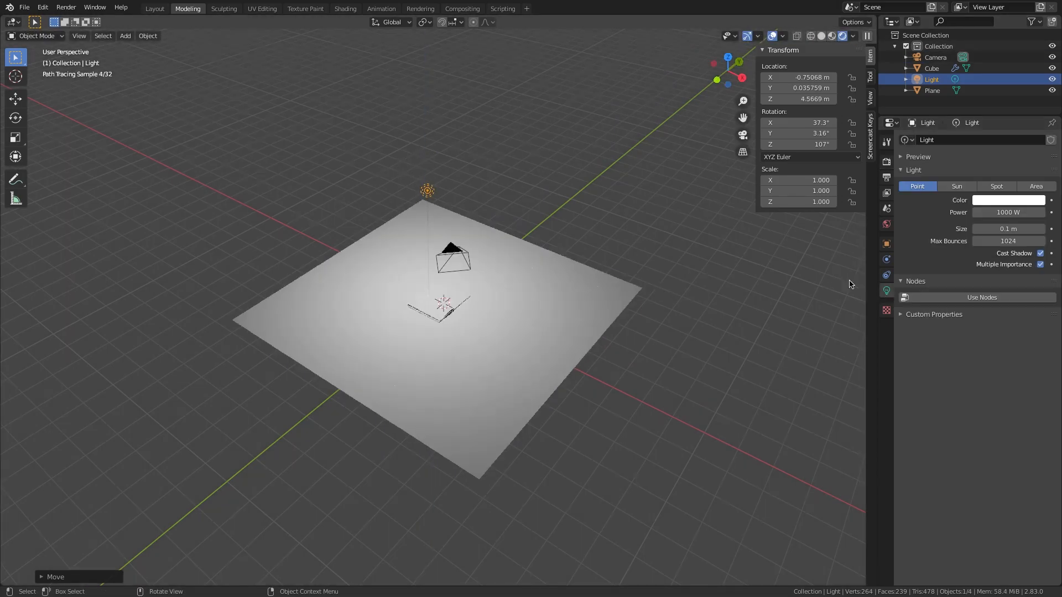
click(1004, 213)
text(30)
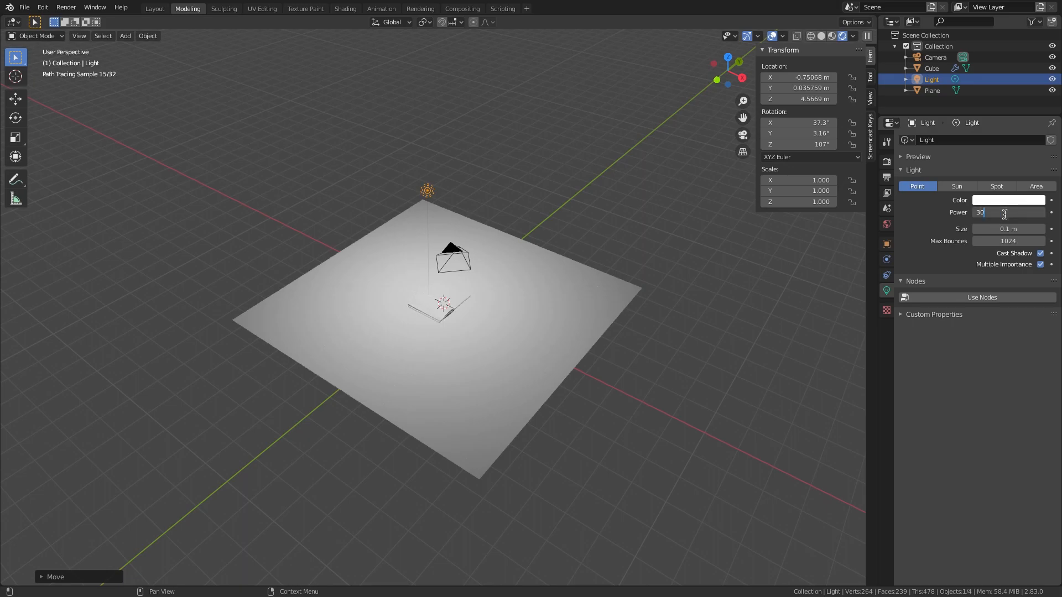
text(0)
key(Return)
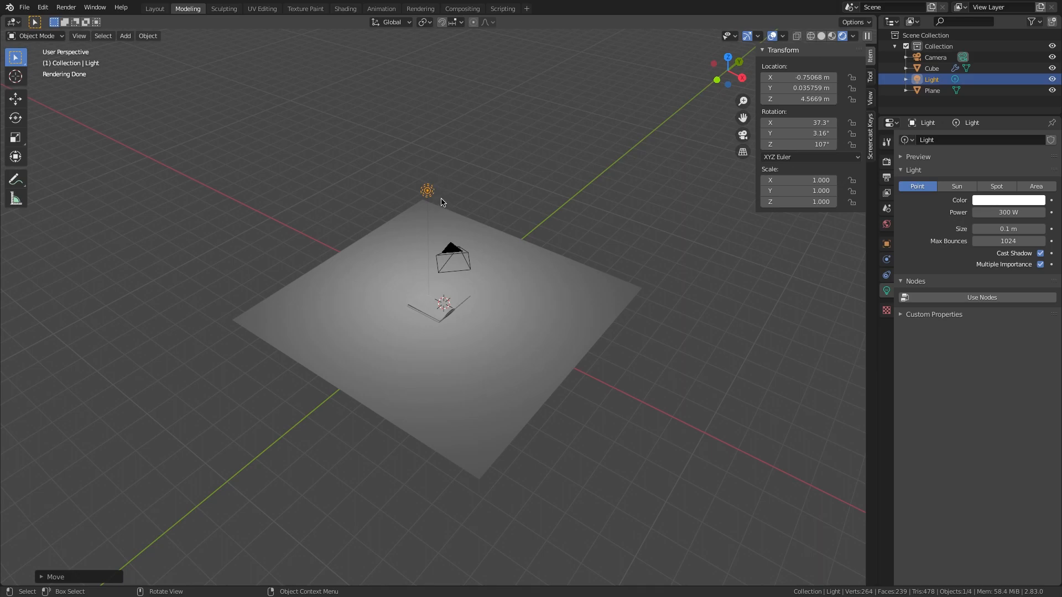
Step: Lower the point light further along Z, to a Z location of about 3.45 m
key(g)
key(z)
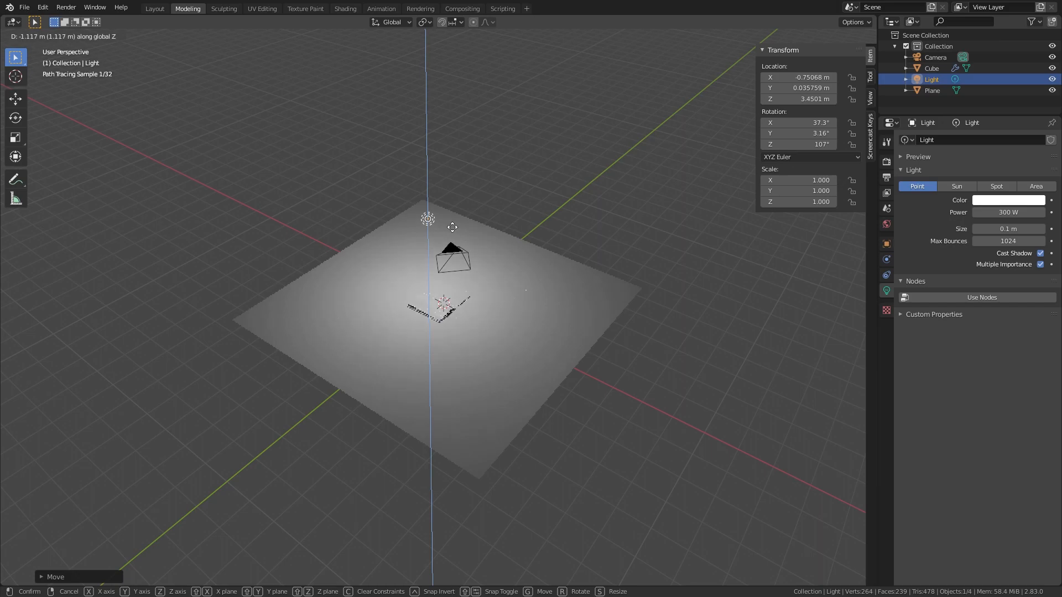
click(452, 227)
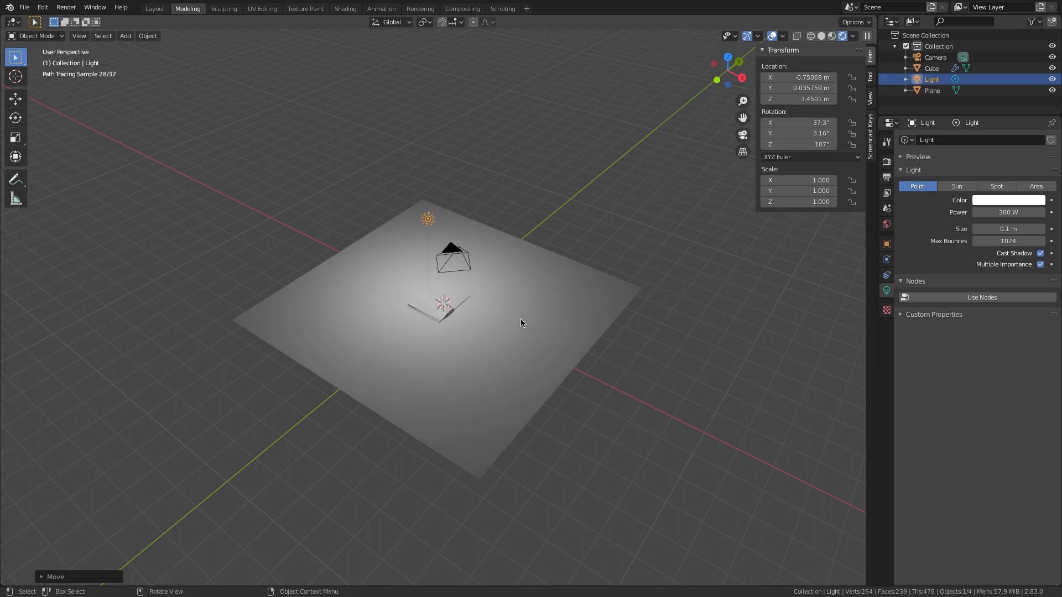
Step: Add an area light and raise it along Z above the book to about 5.30 m
key(shift+a)
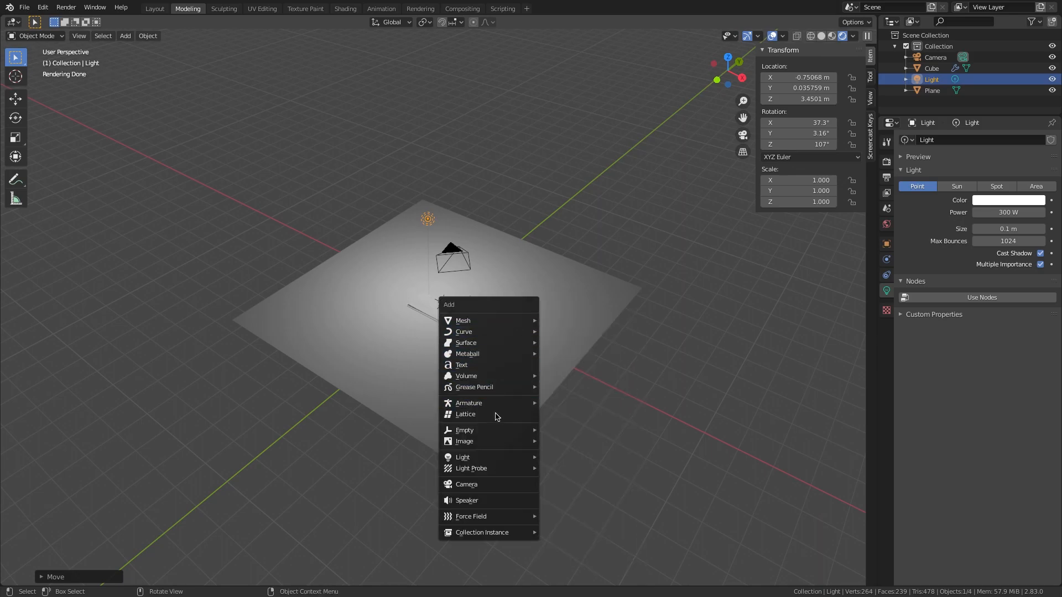
mouse_move(494, 457)
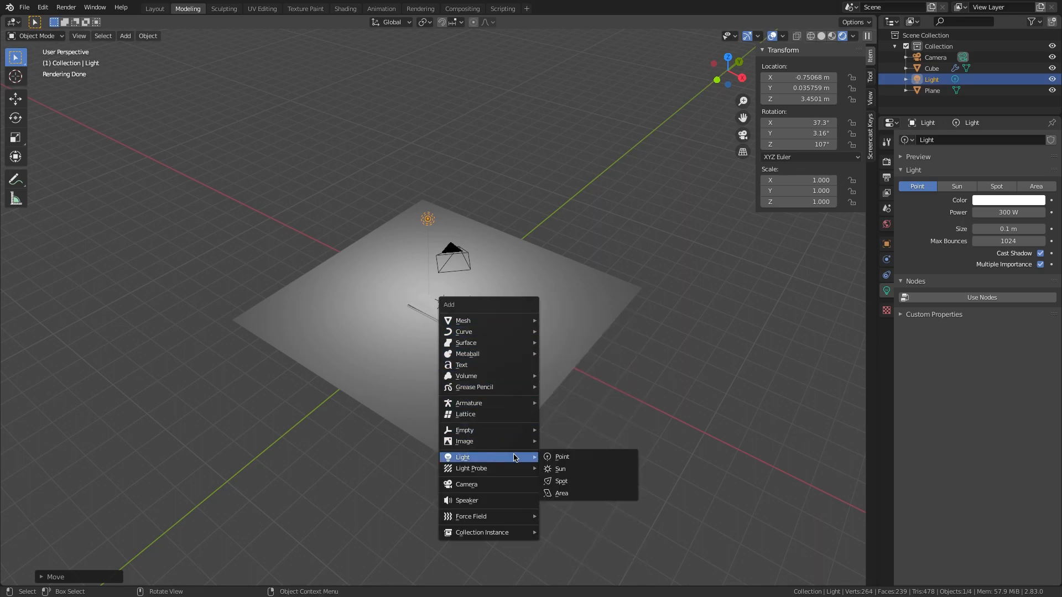
click(569, 494)
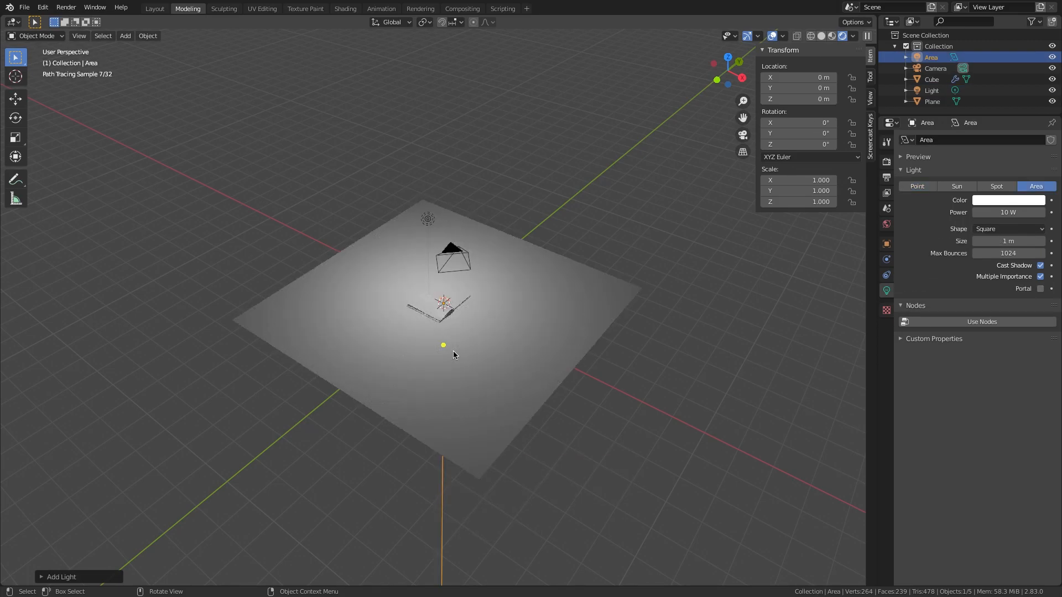
key(g)
key(z)
click(463, 231)
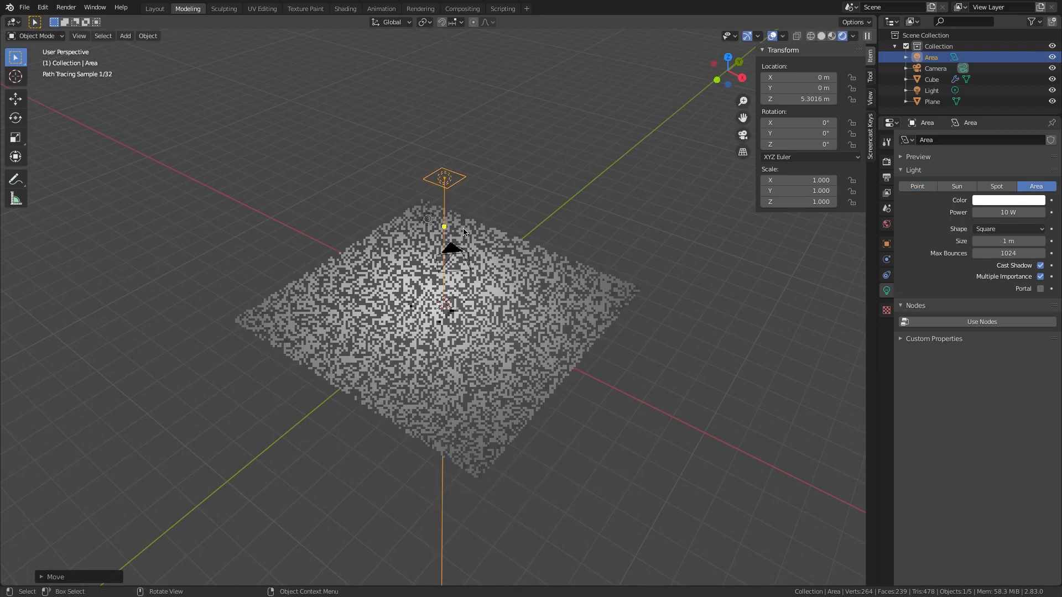
Step: Give the area light a power of 1000 W, a Disk shape and a size of 3 m
click(997, 213)
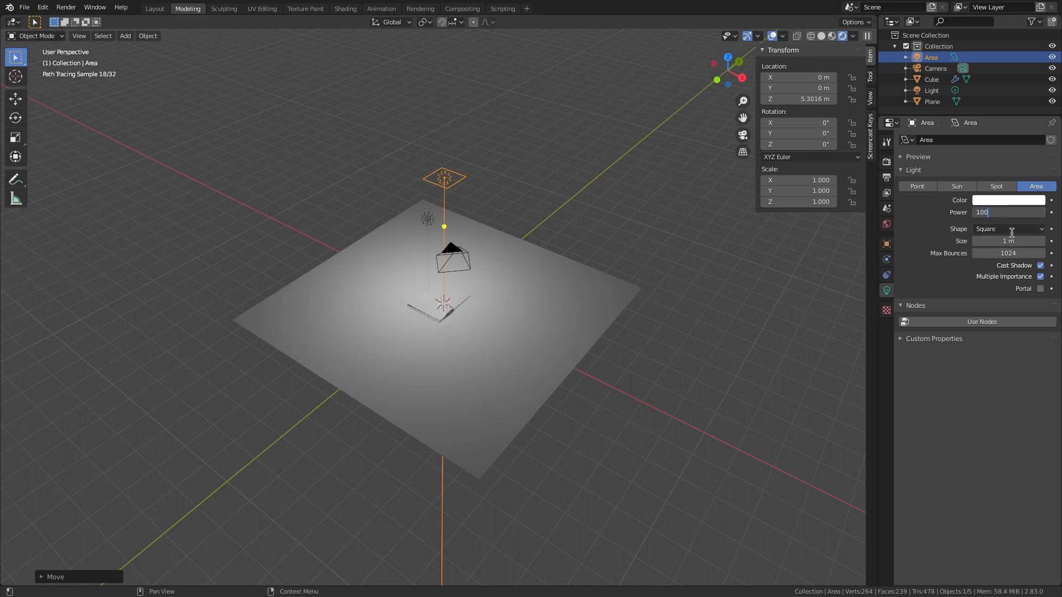
key(Return)
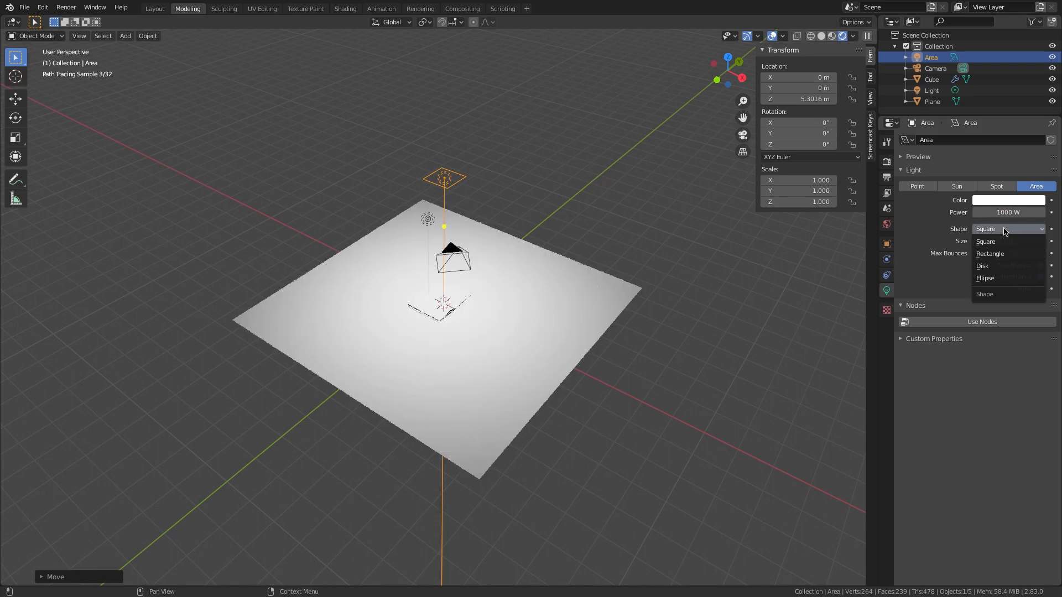
click(1009, 229)
click(1004, 266)
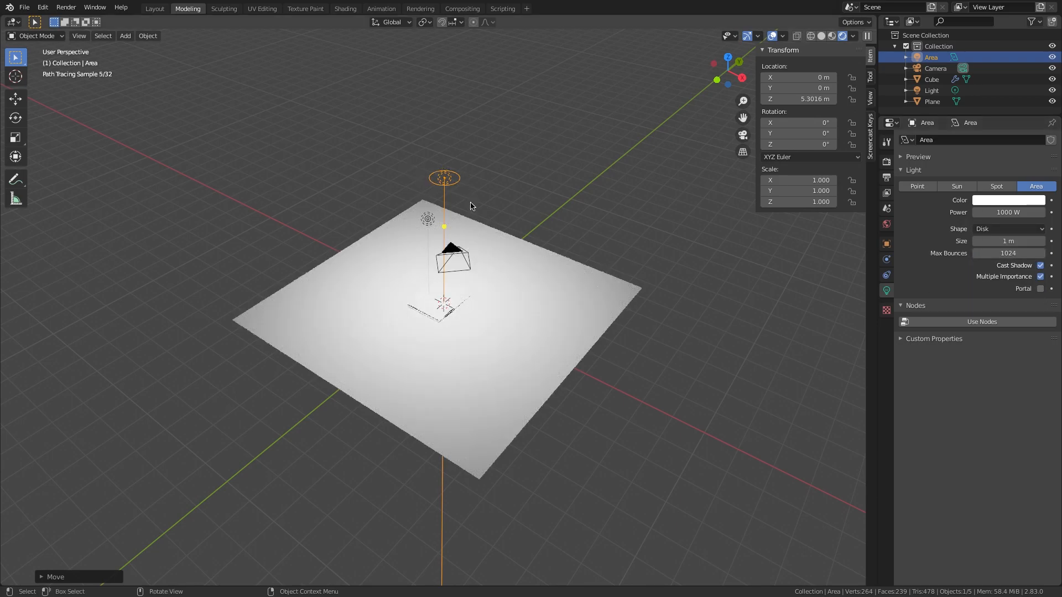
click(1007, 241)
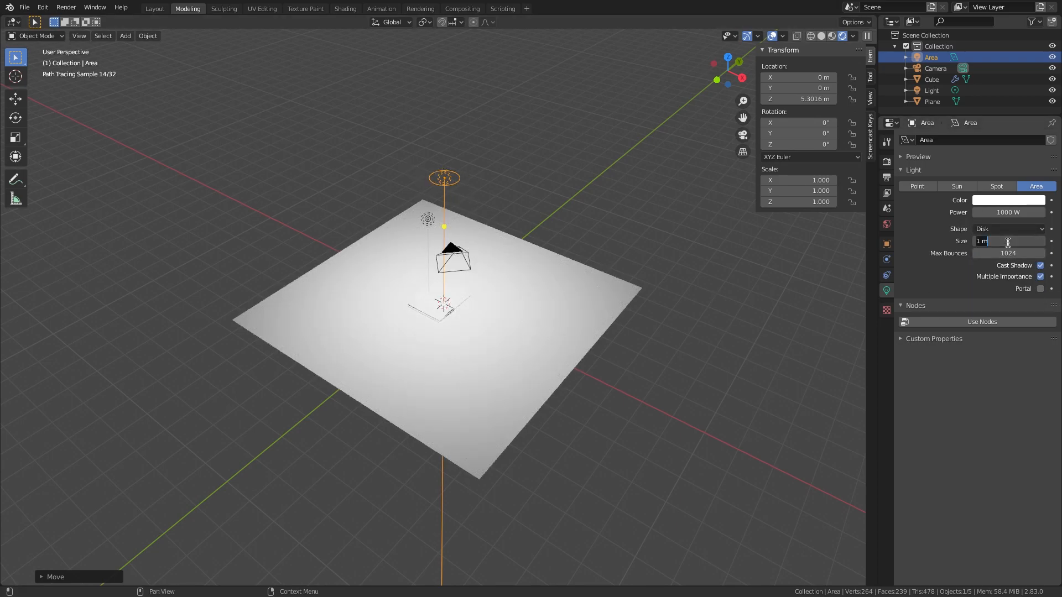
text(3)
key(Return)
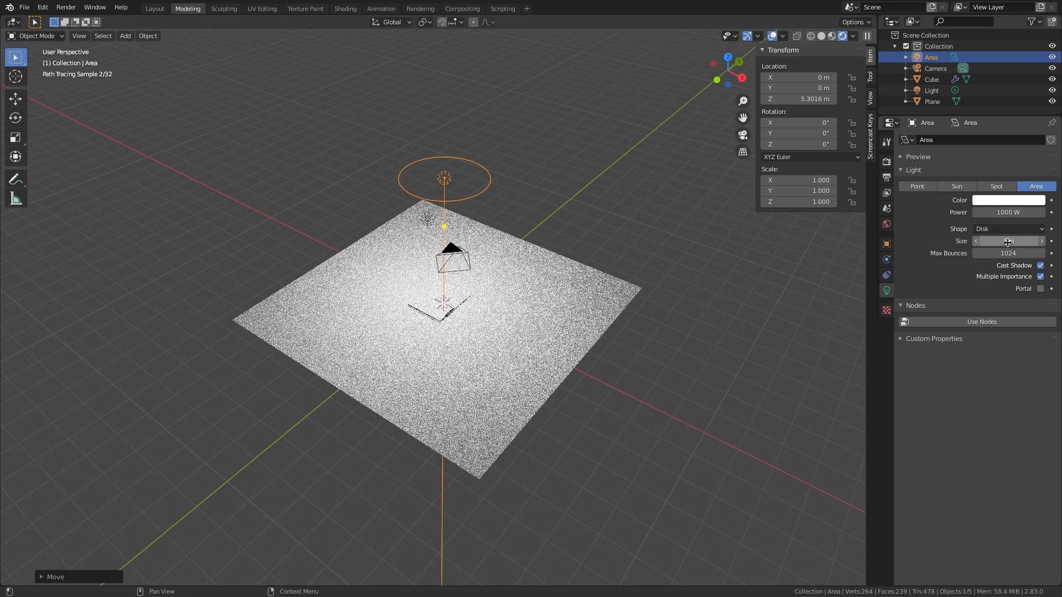
Step: Set the transform pivot to the 3D Cursor and rotate the area light in the right side view to about -71° on X
middle_drag(497, 287, 489, 263)
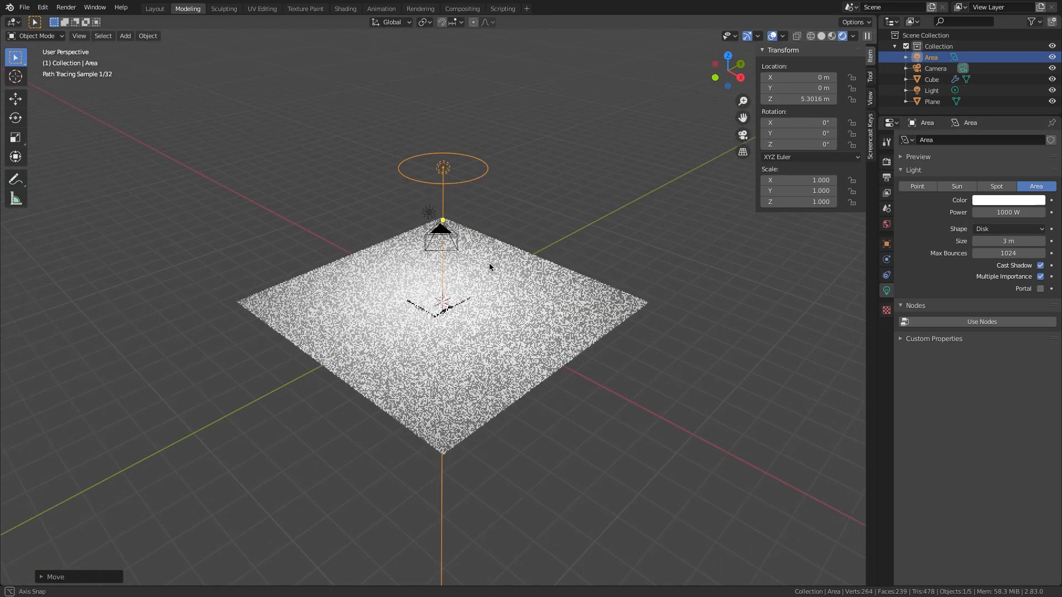
click(427, 22)
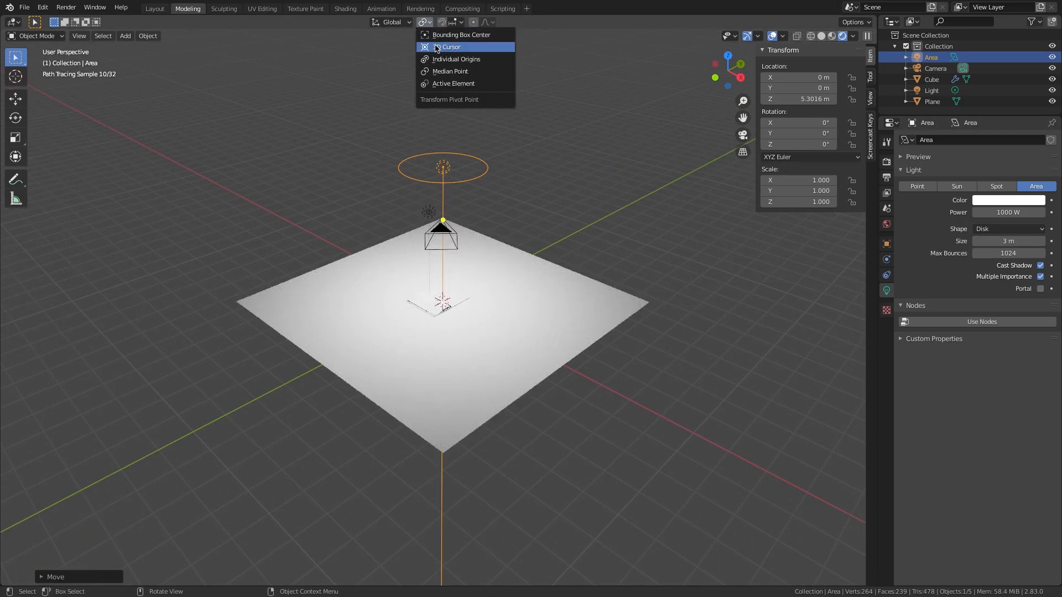
click(437, 47)
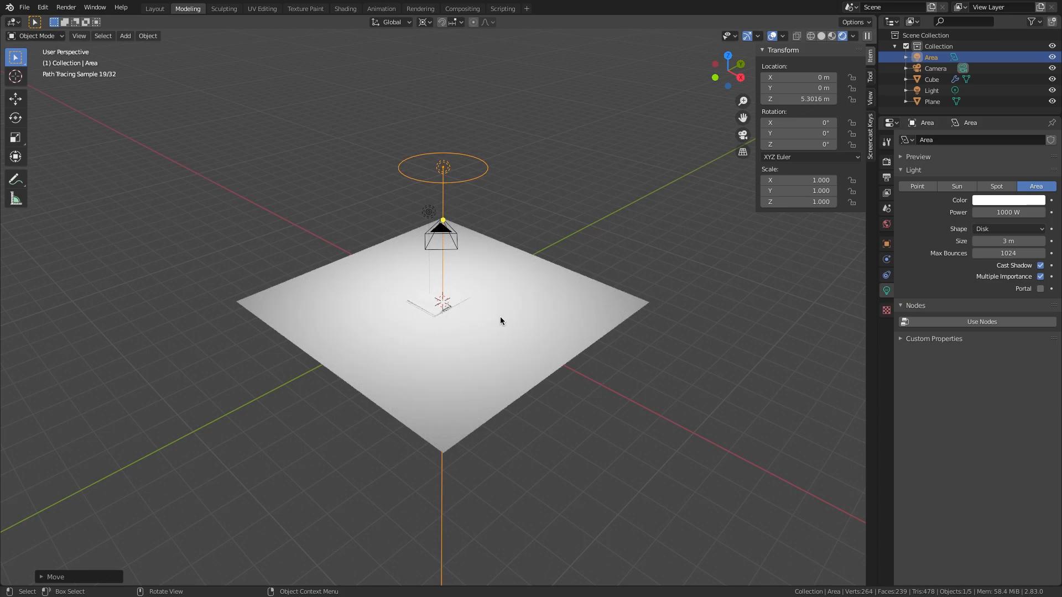
key(KP_3)
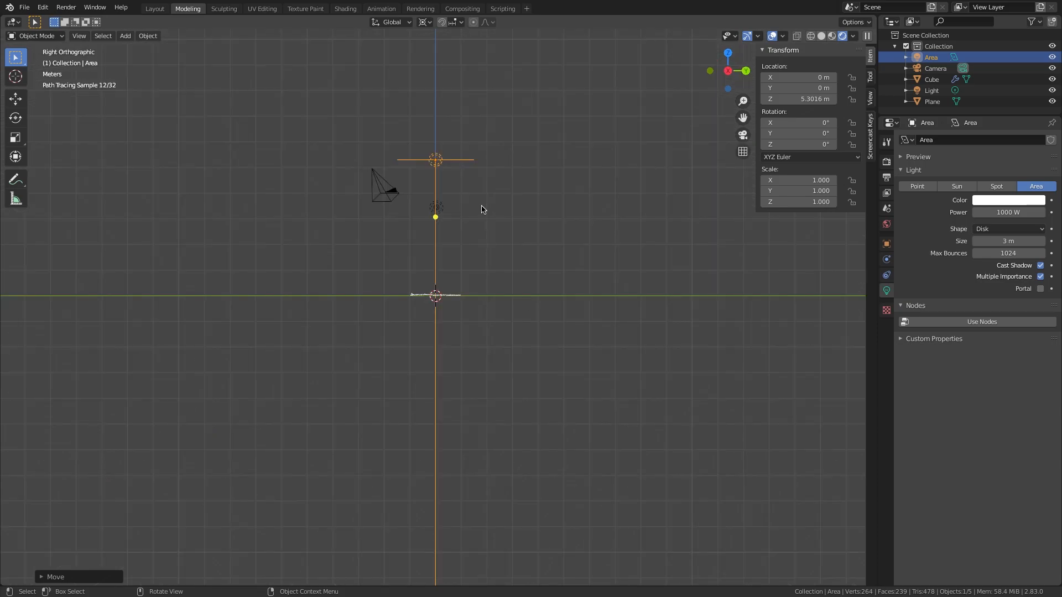
key(r)
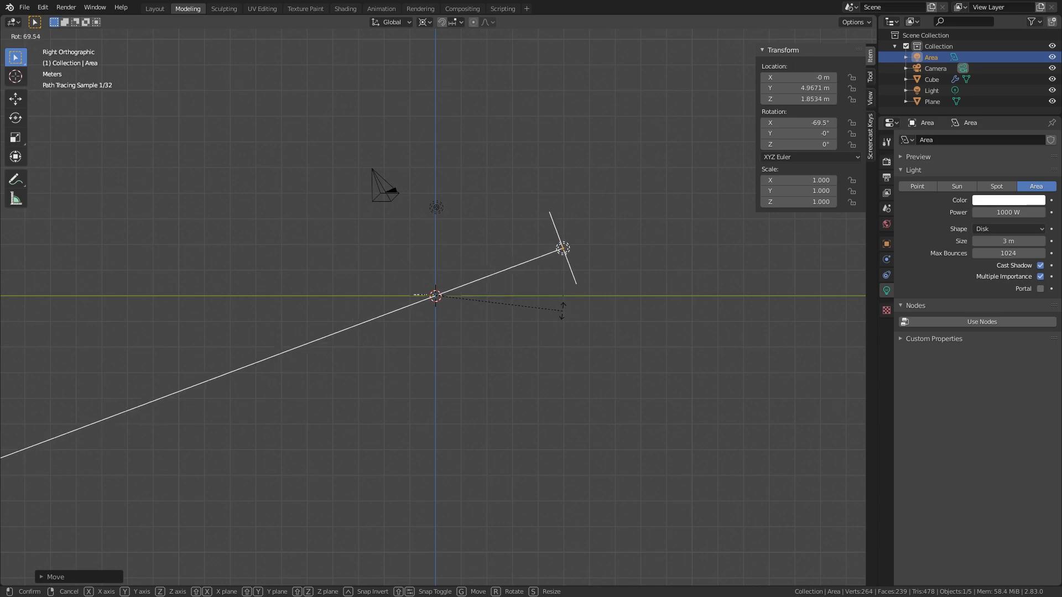
click(563, 313)
Step: Rotate the area light around the 3D cursor in the top view to a Z rotation of about -11.7°
middle_drag(563, 313, 569, 286)
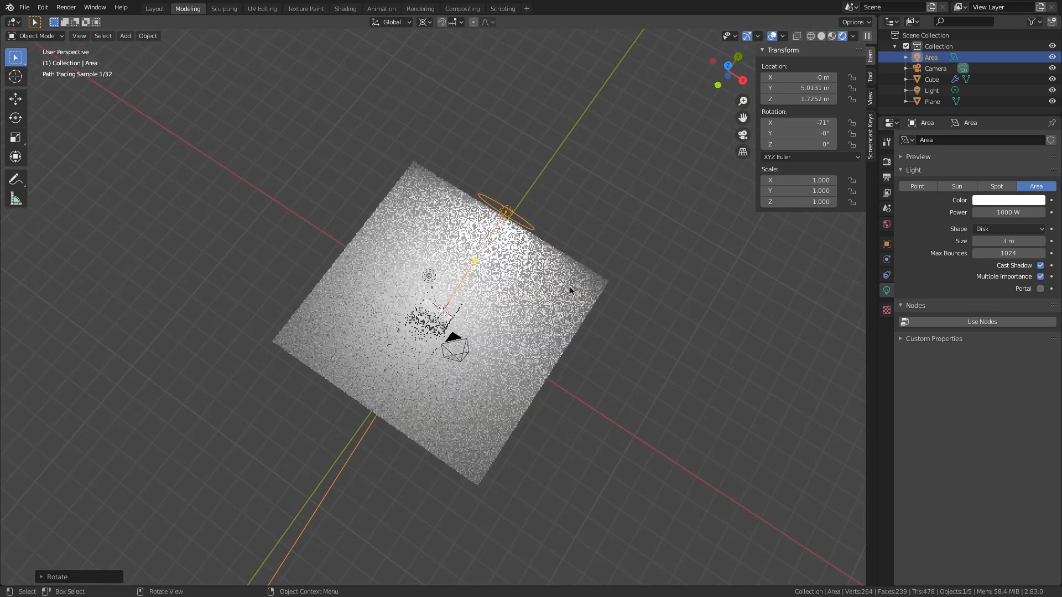
key(KP_7)
key(r)
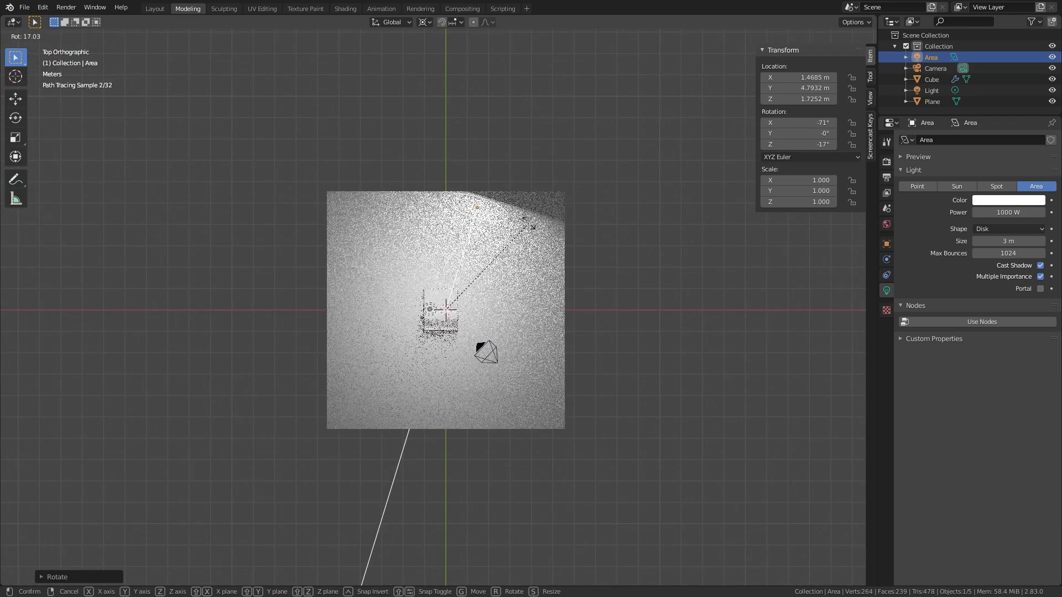
click(549, 318)
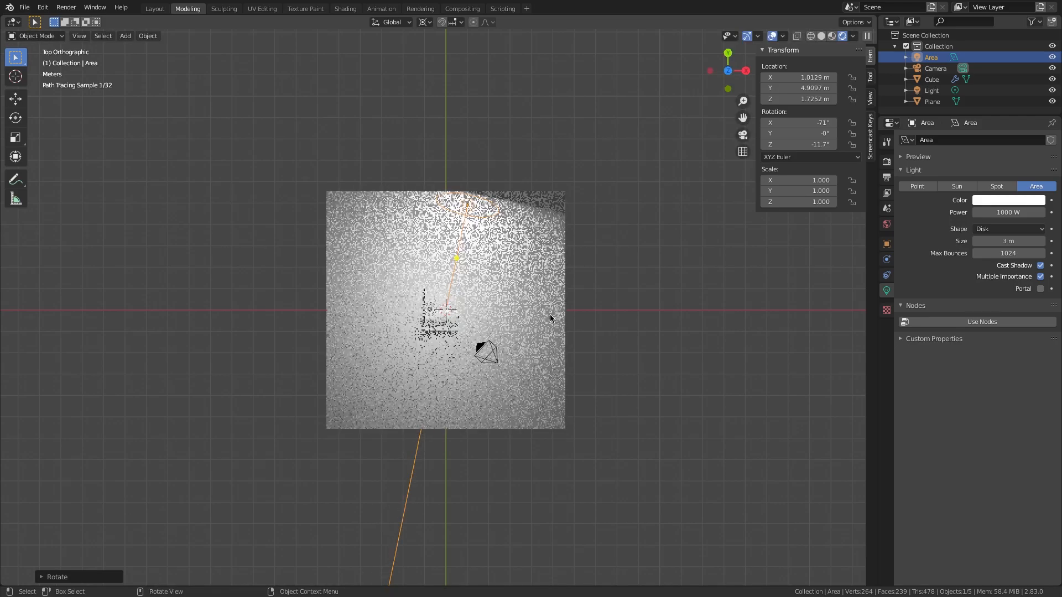
Step: Lower the point light along Z in the camera view to a Z location of about 3.07 m
middle_drag(538, 301, 532, 295)
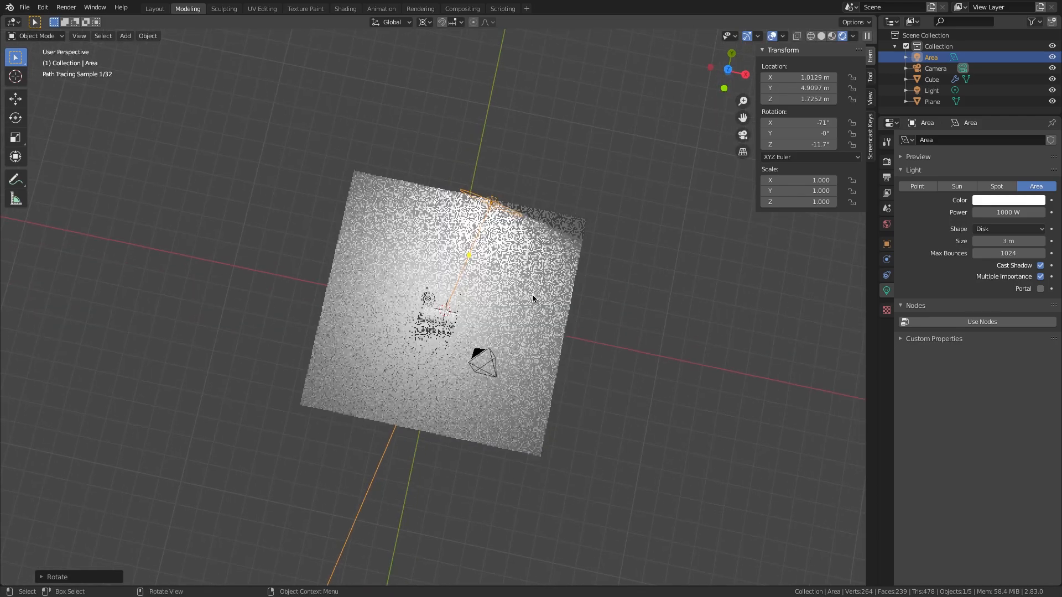
key(KP_0)
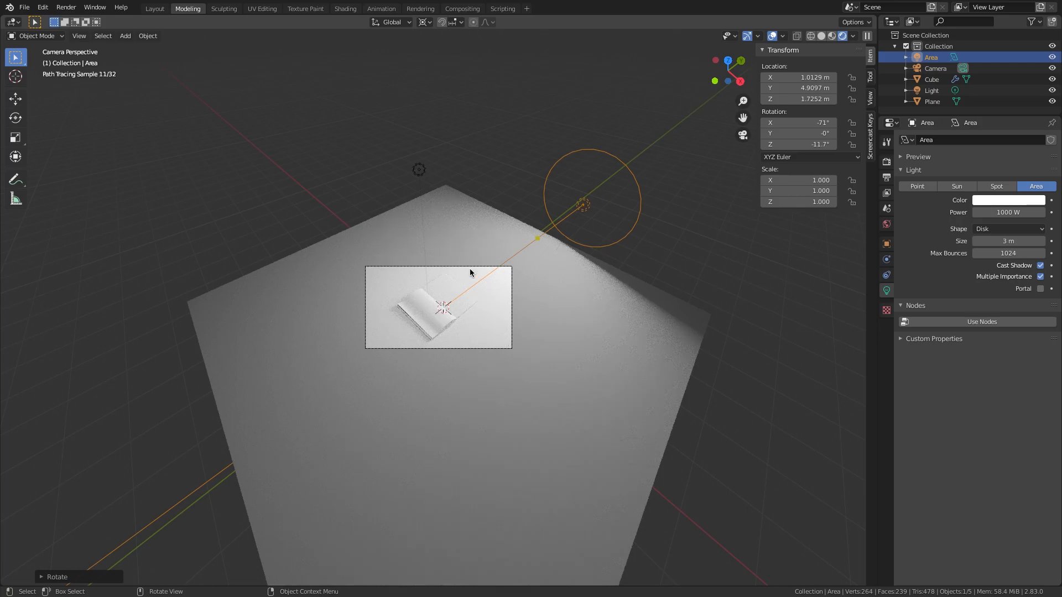
scroll(487, 337, up, 3)
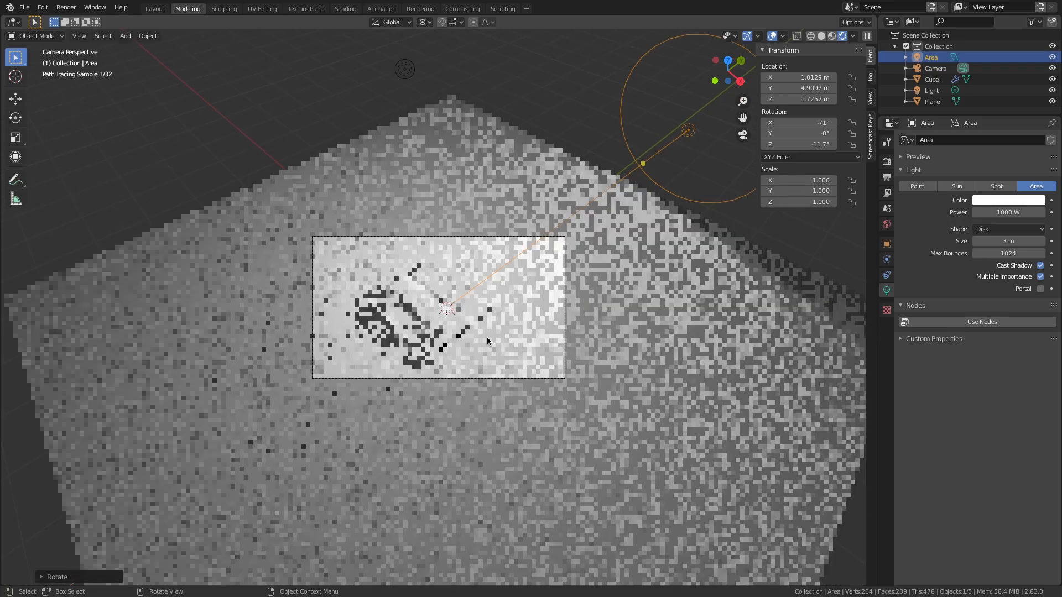
scroll(487, 337, down, 3)
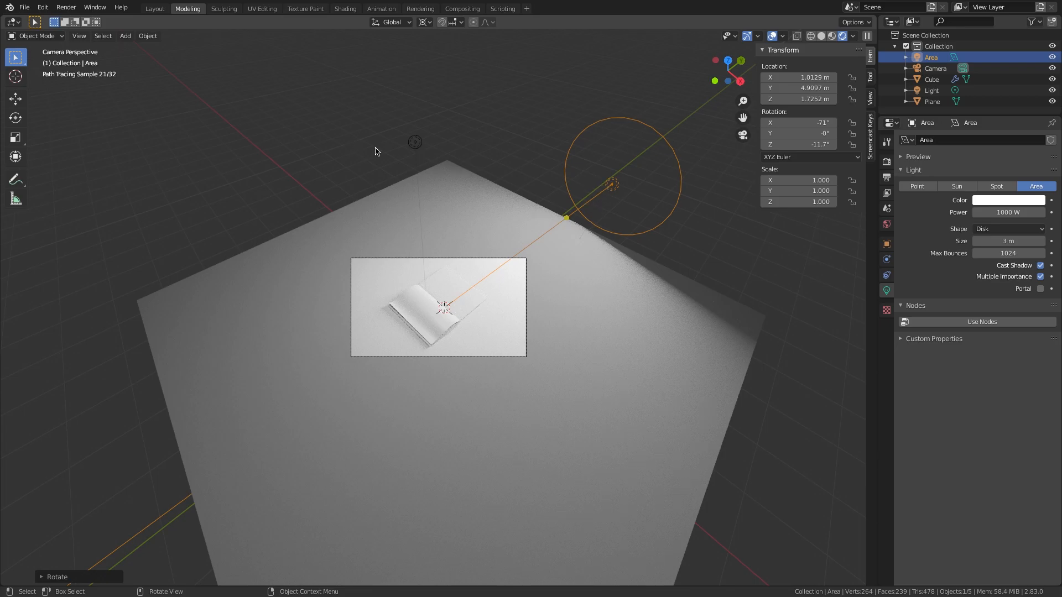
click(418, 146)
key(g)
key(z)
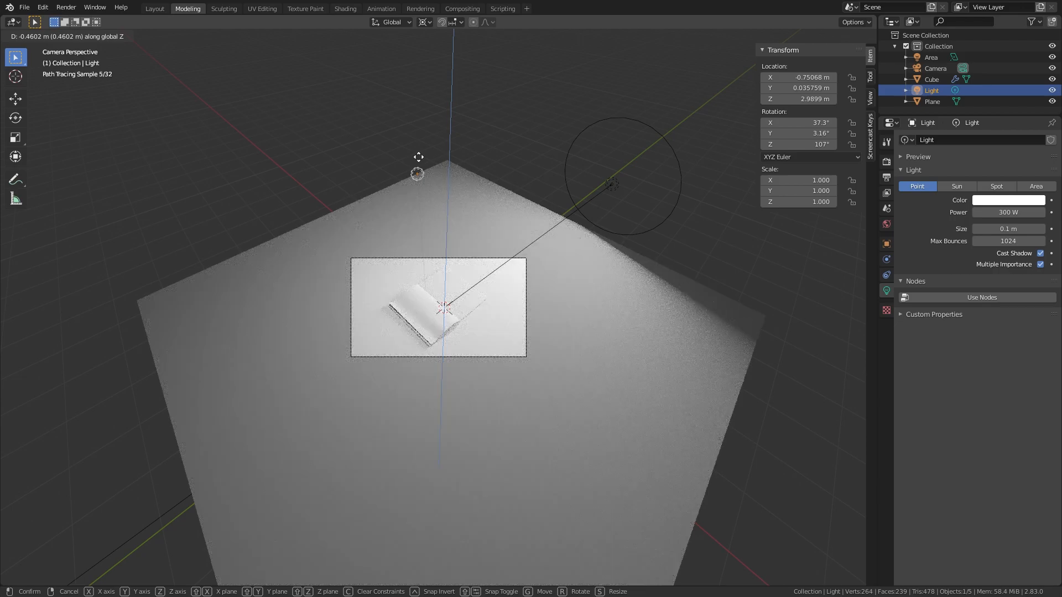
click(417, 157)
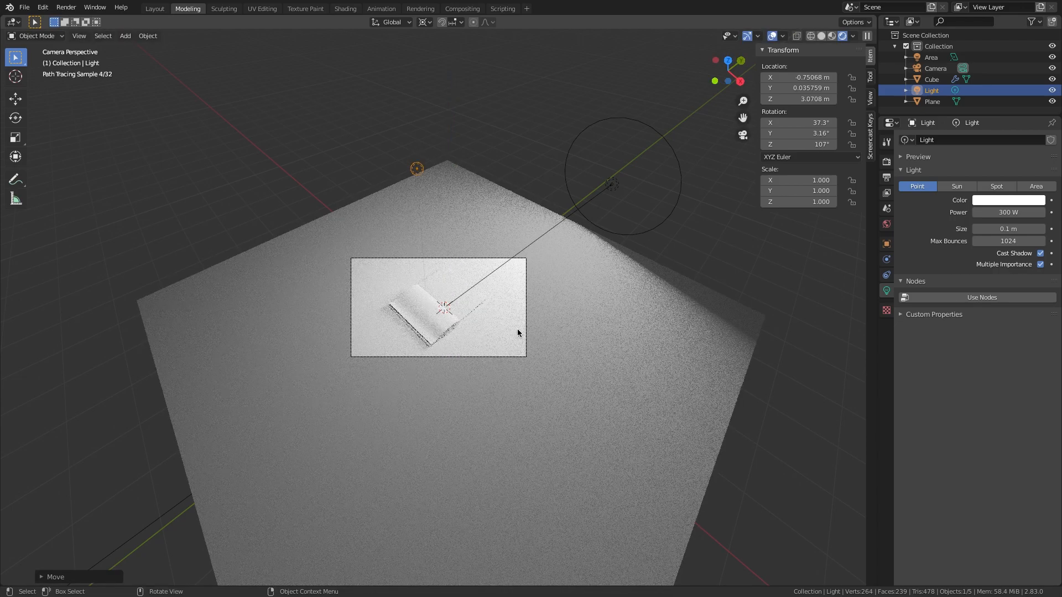
Step: Examine how the area light and the point light are placed around the book and illuminate the plane
middle_drag(518, 330, 542, 308)
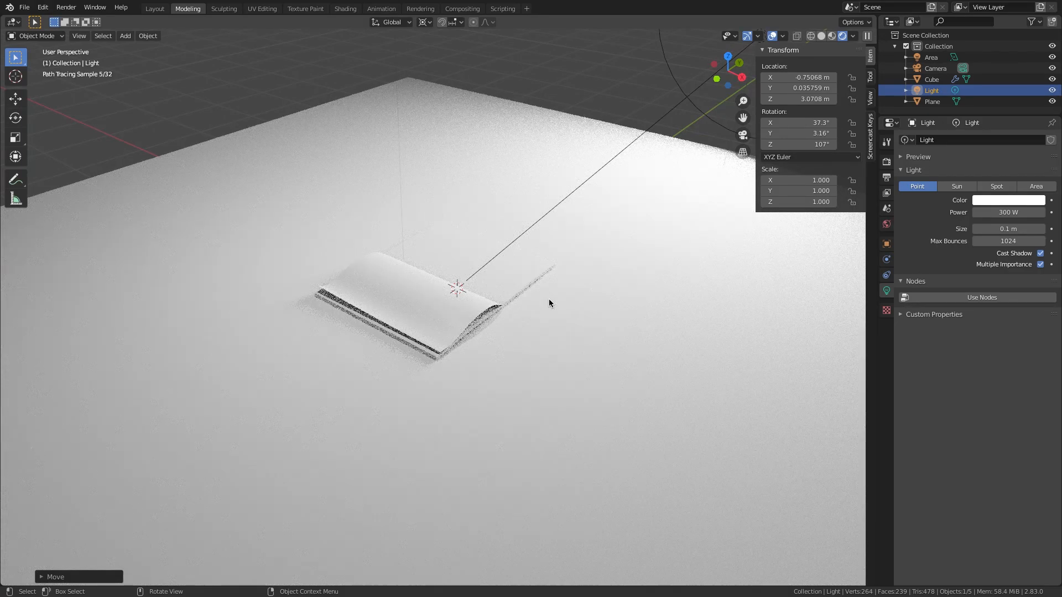
scroll(549, 299, down, 5)
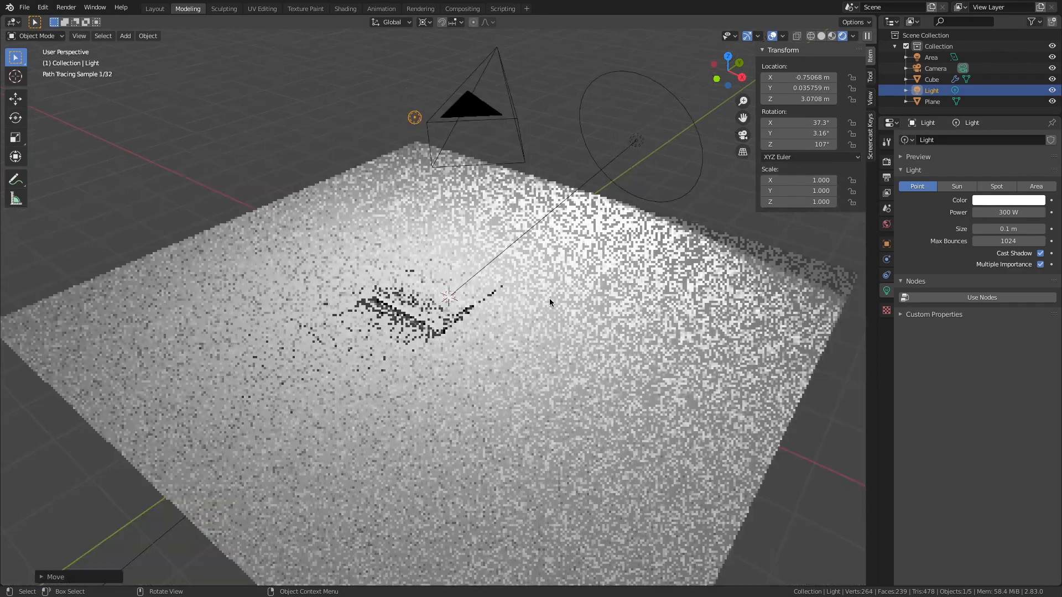
scroll(545, 288, up, 2)
scroll(542, 296, down, 3)
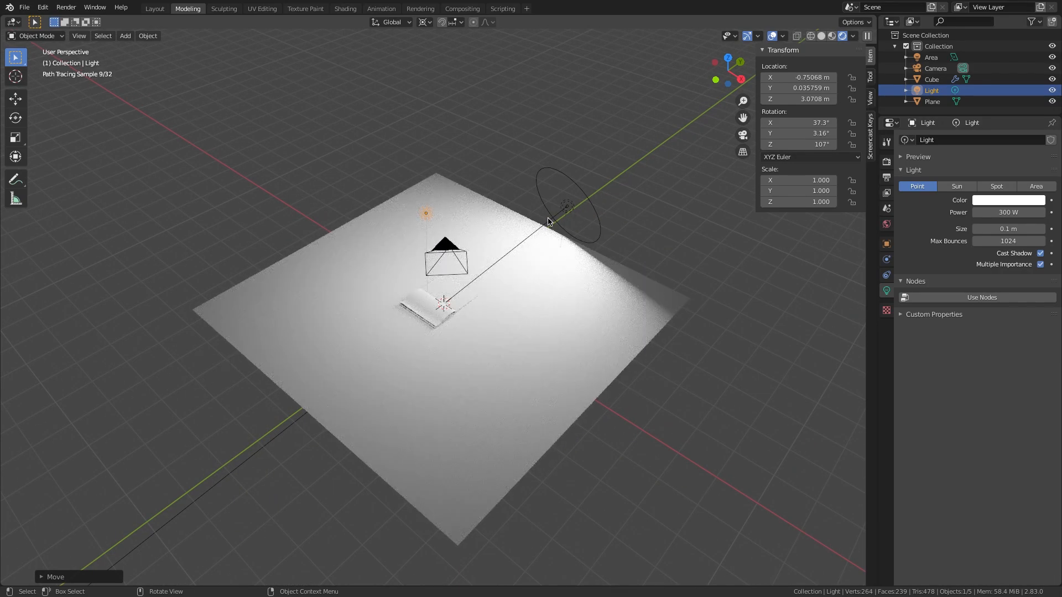
click(547, 222)
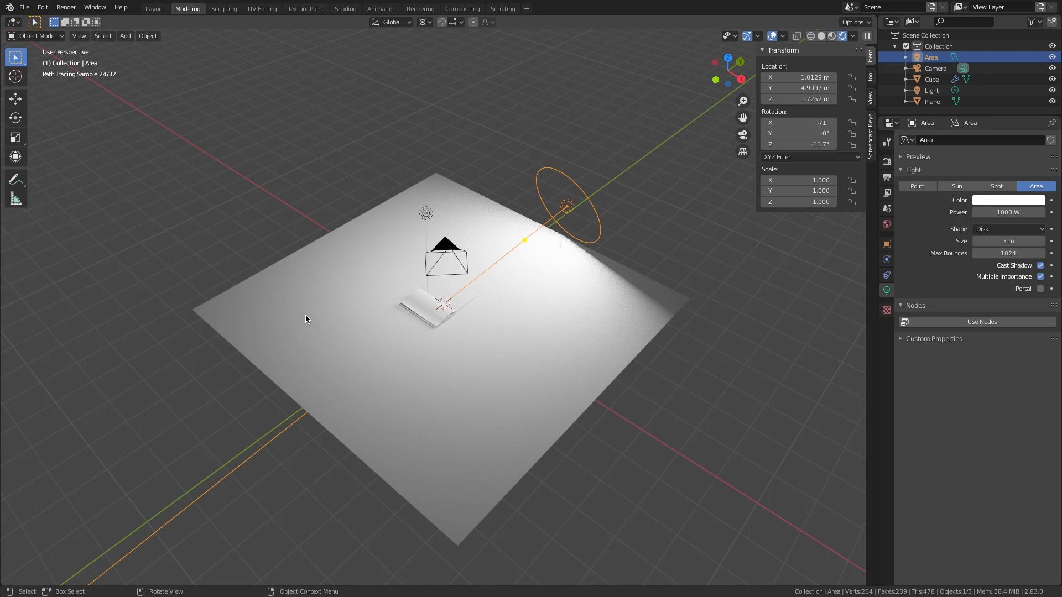
click(425, 217)
click(610, 251)
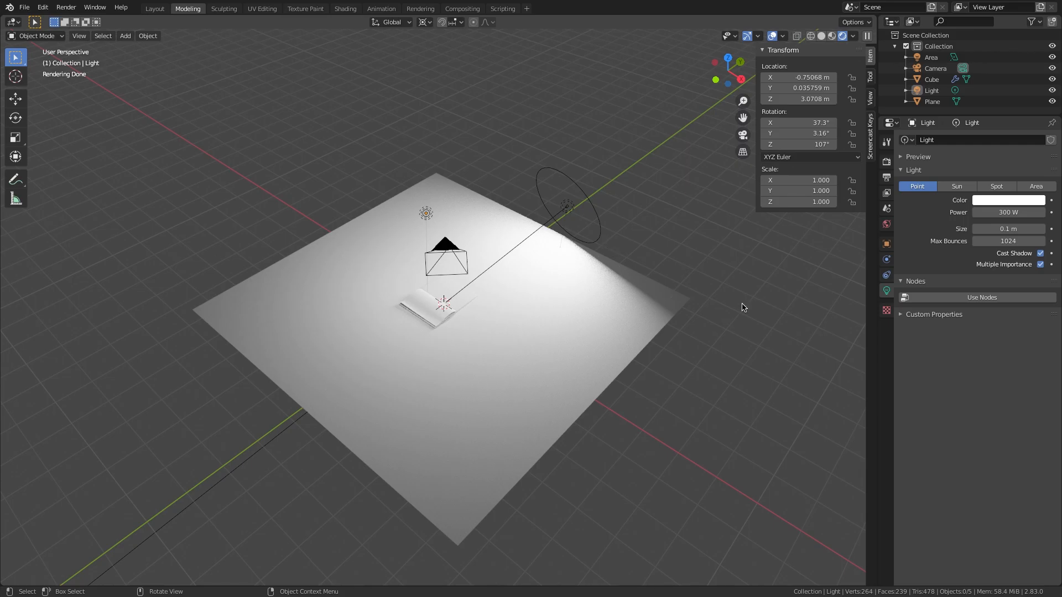
Step: Rename the book's material as Livre
scroll(557, 325, up, 5)
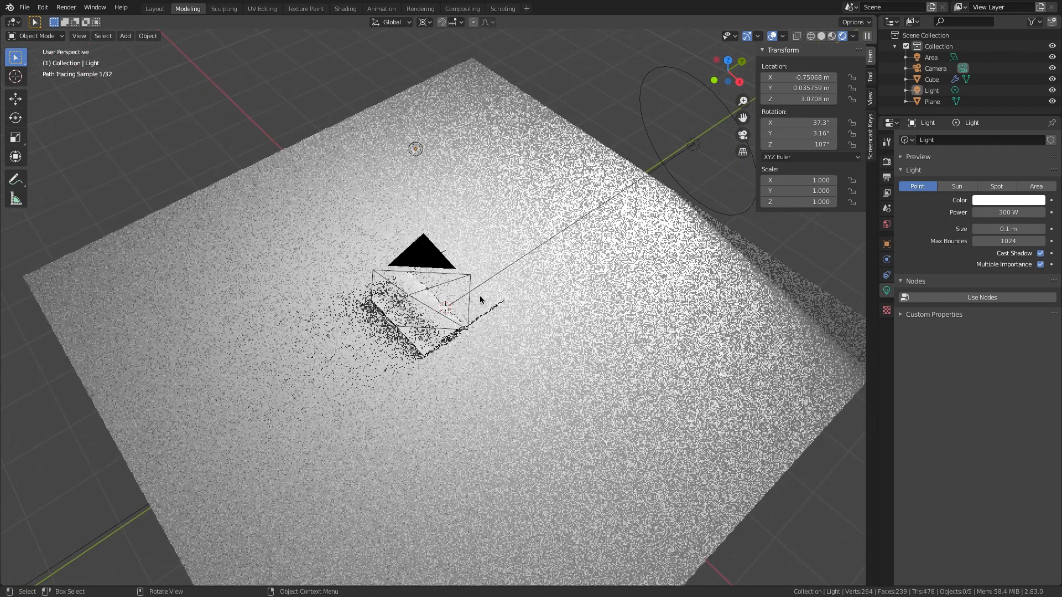
click(480, 299)
click(886, 337)
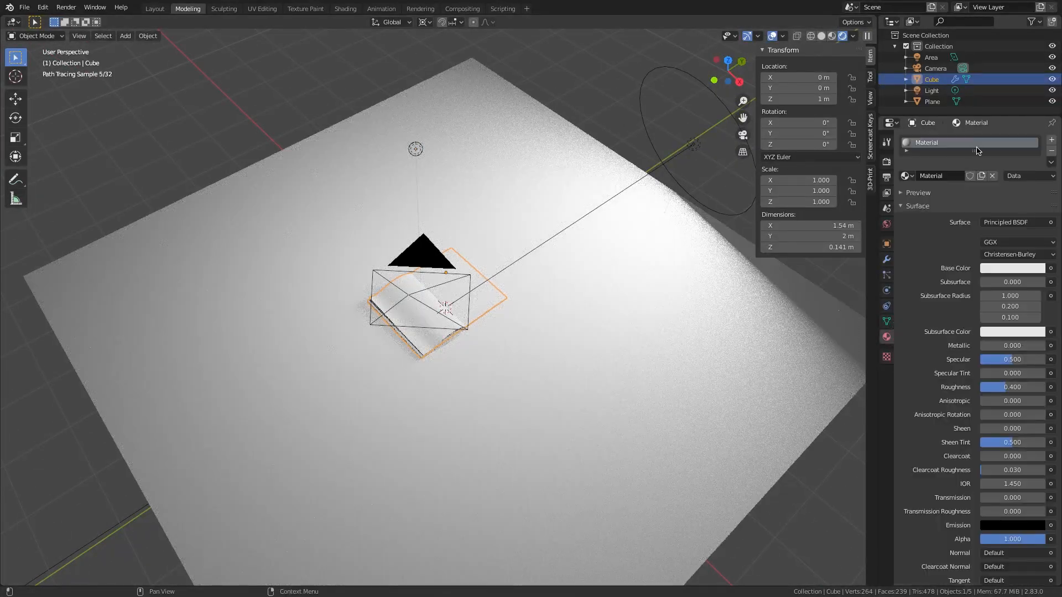
double_click(938, 143)
text(Livre)
key(Return)
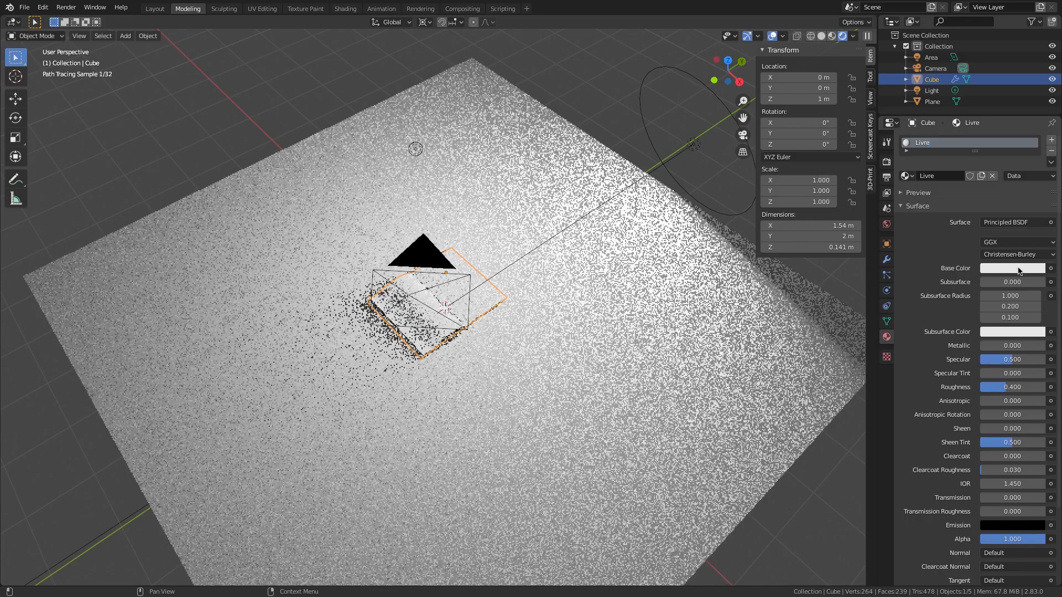
Step: Brighten the Livre material's base color to pure white
click(1049, 268)
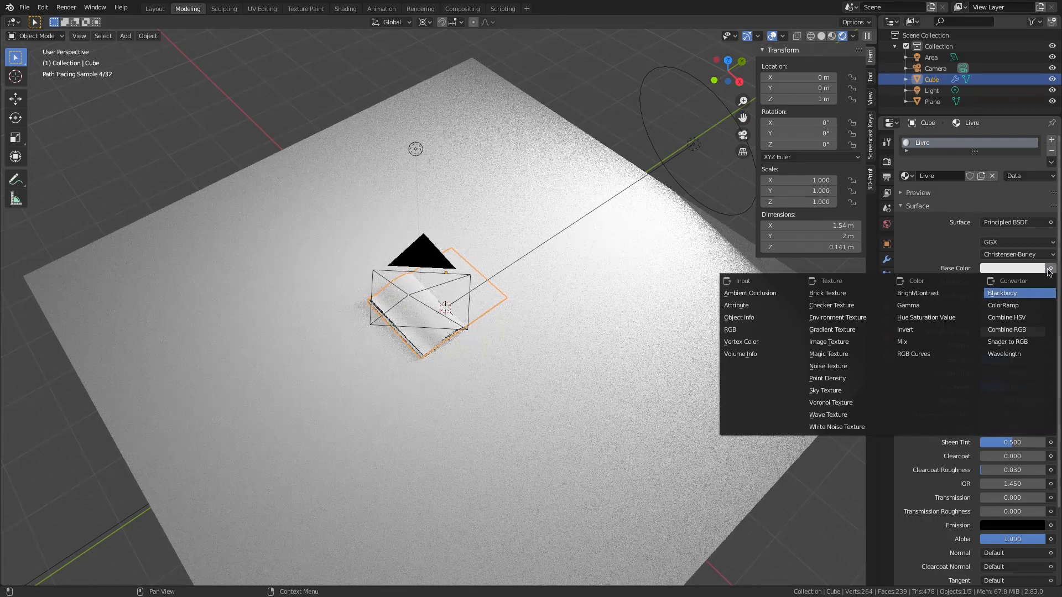
click(1048, 269)
click(1032, 269)
drag(1037, 117, 1037, 105)
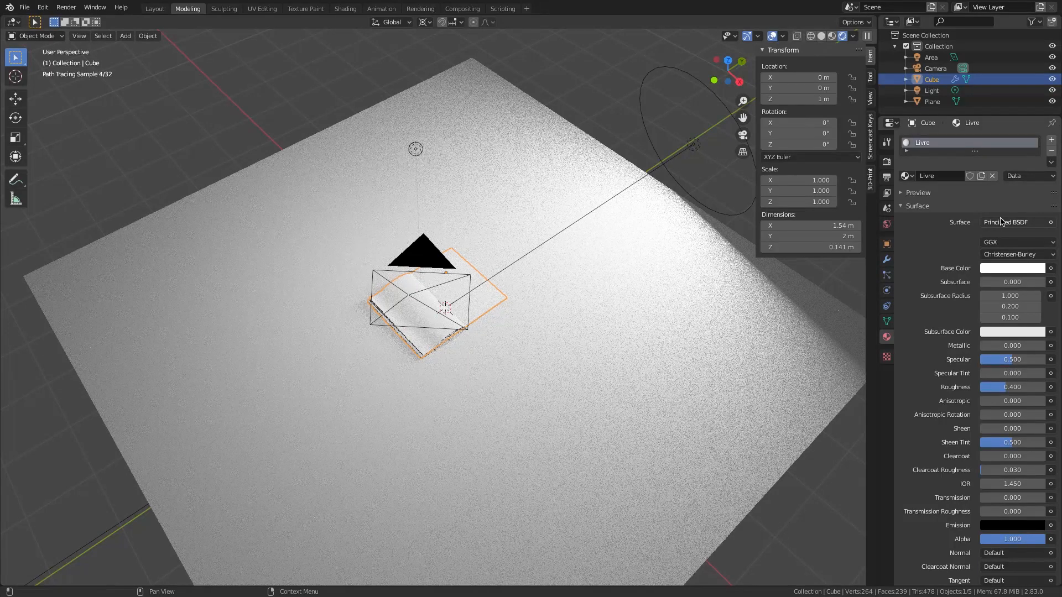
Step: Set the Livre material's roughness to 1.000 and its specular to 0.2
mouse_move(1000, 387)
mouse_down()
mouse_move(1040, 387)
mouse_move(995, 360)
mouse_up()
click(997, 360)
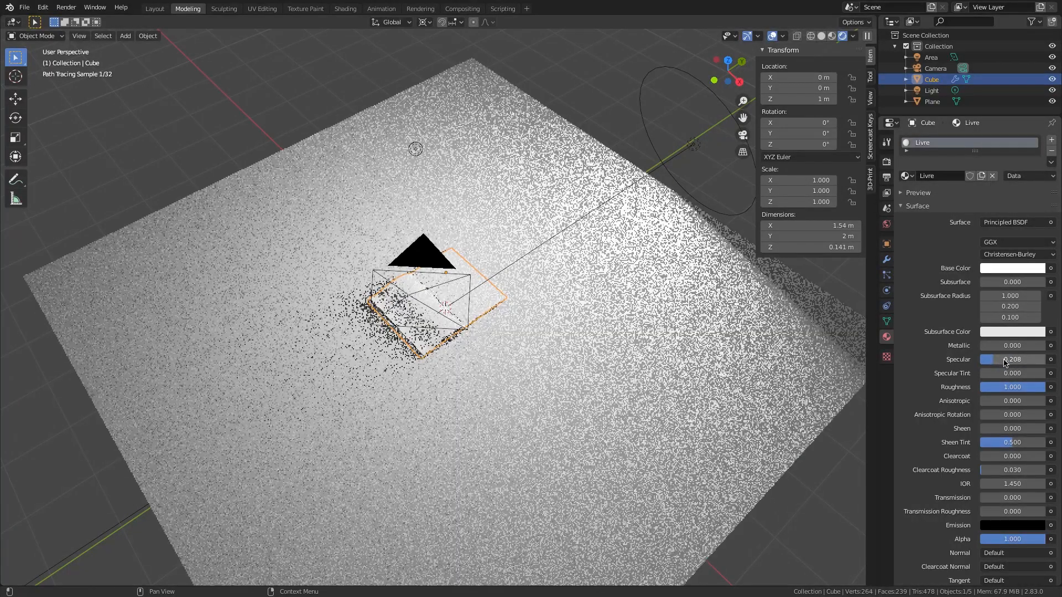
text(0.2)
key(Return)
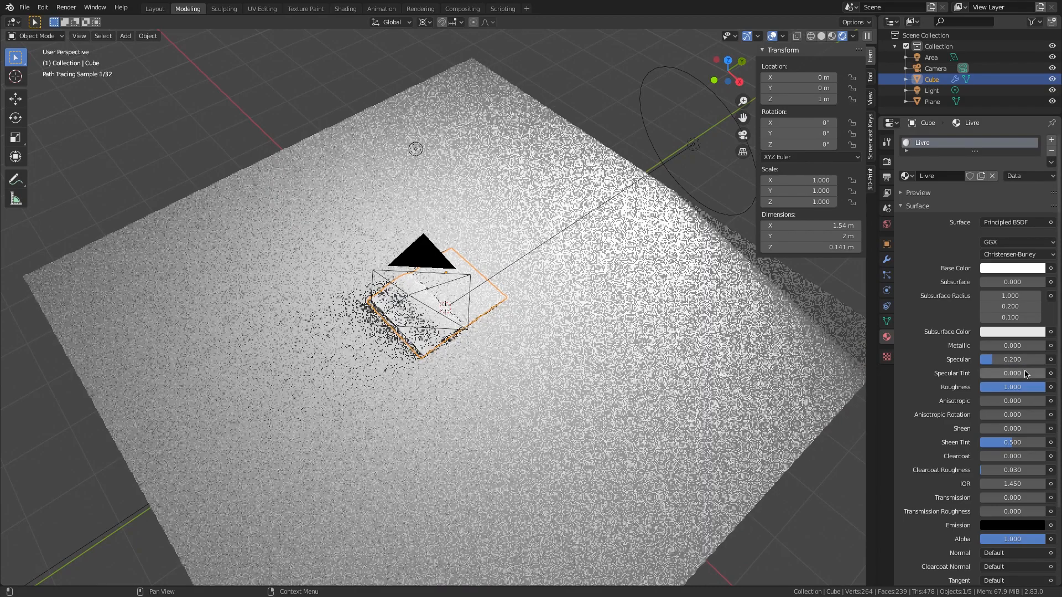
Step: Create a new material on the ground plane and name it Sol
click(601, 342)
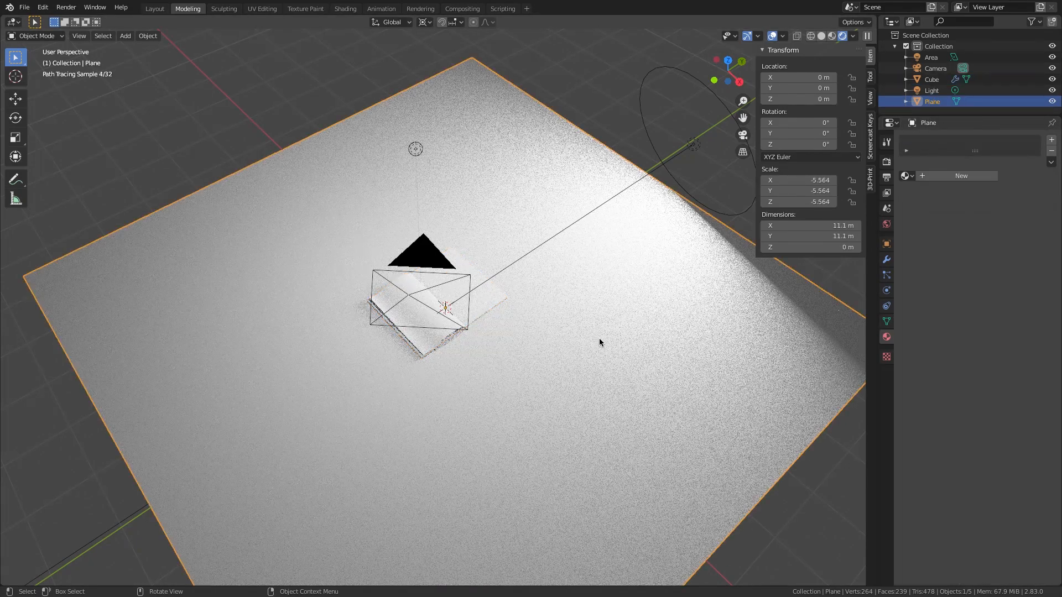
click(938, 176)
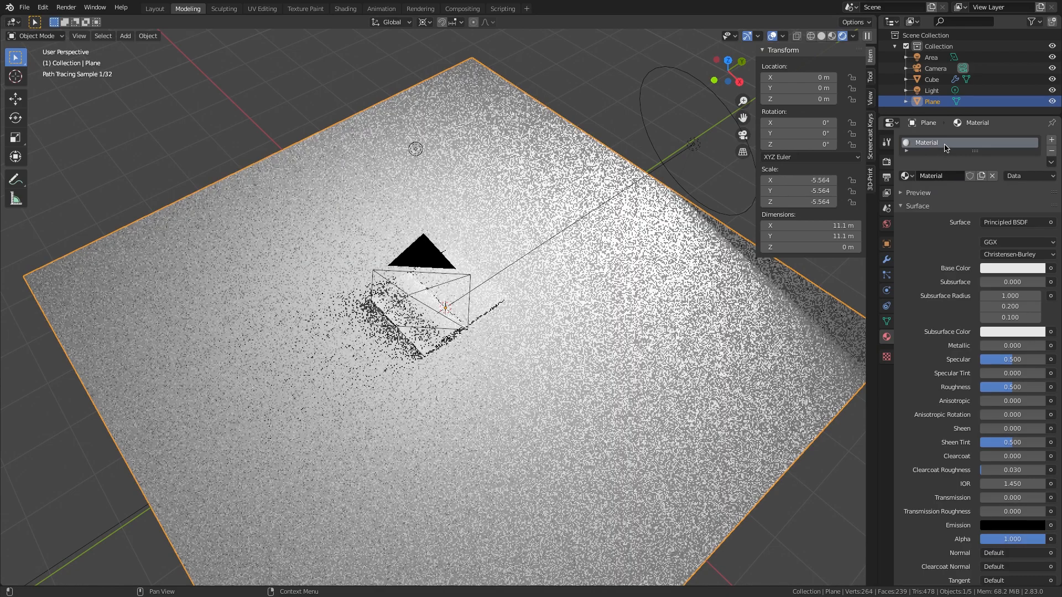
double_click(945, 145)
text(Sol)
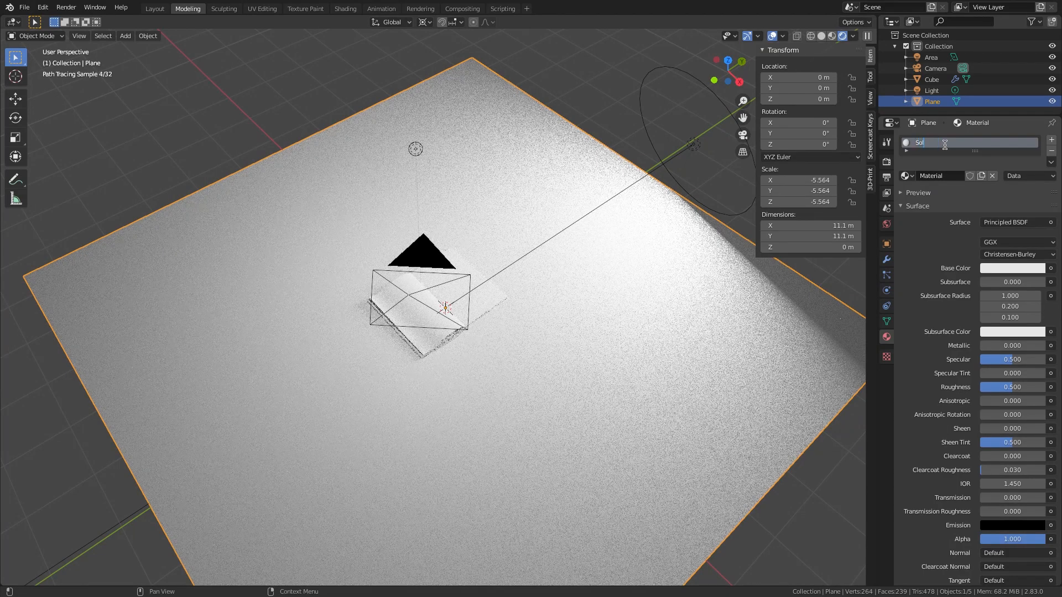
key(Return)
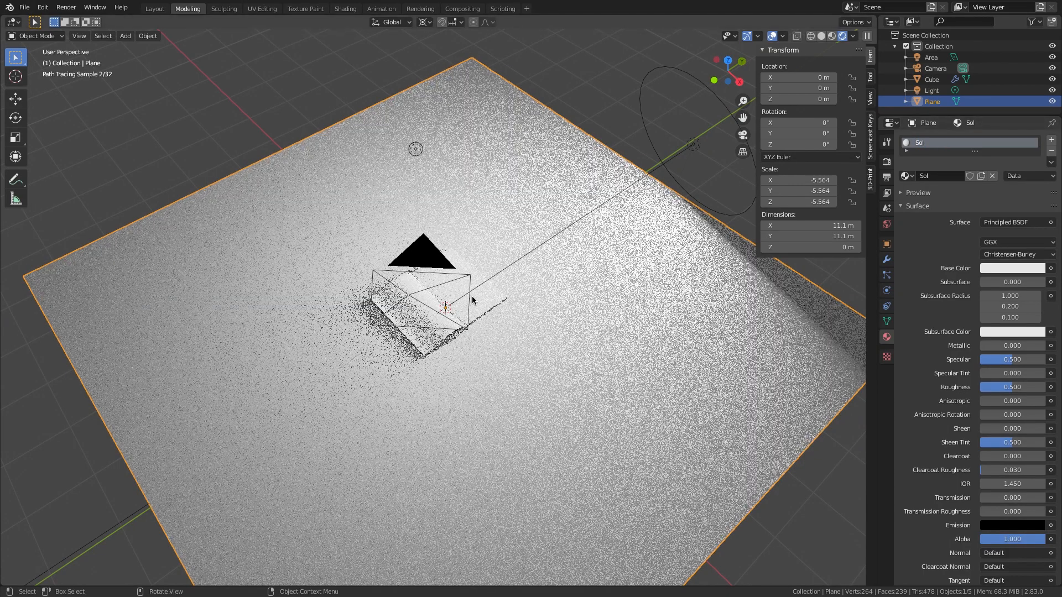
Step: Give the Sol material a slightly darkened warm beige base color while viewing the scene through the camera
key(KP_0)
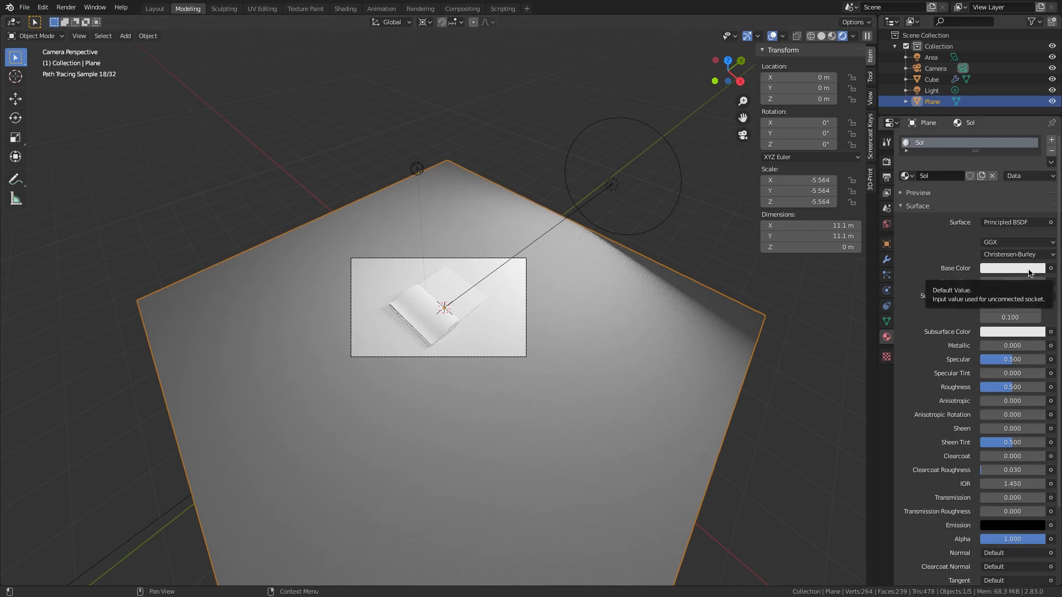
click(1030, 273)
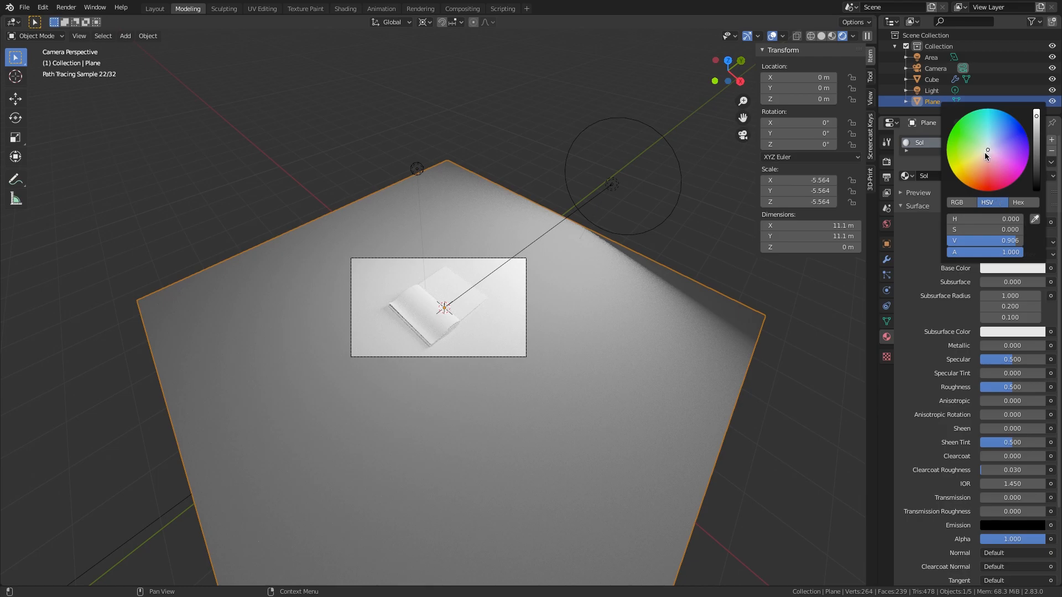
click(985, 153)
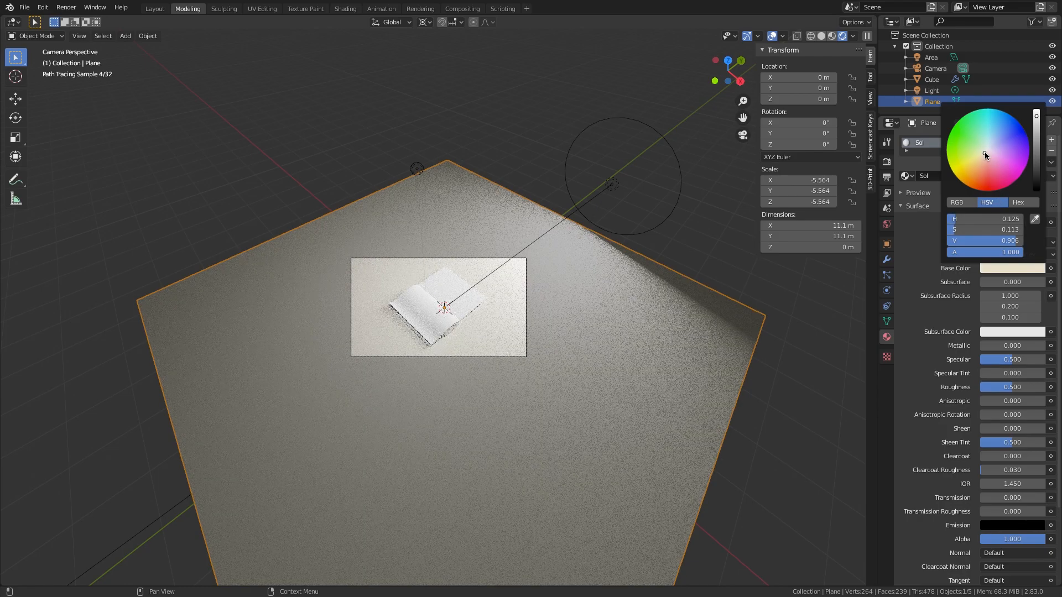
click(984, 153)
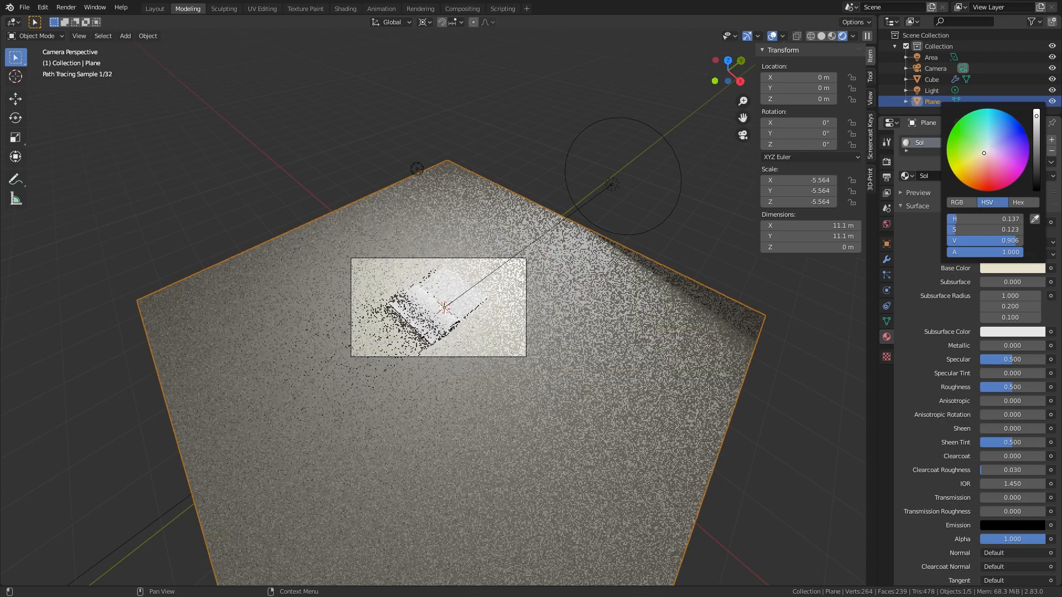
click(1036, 122)
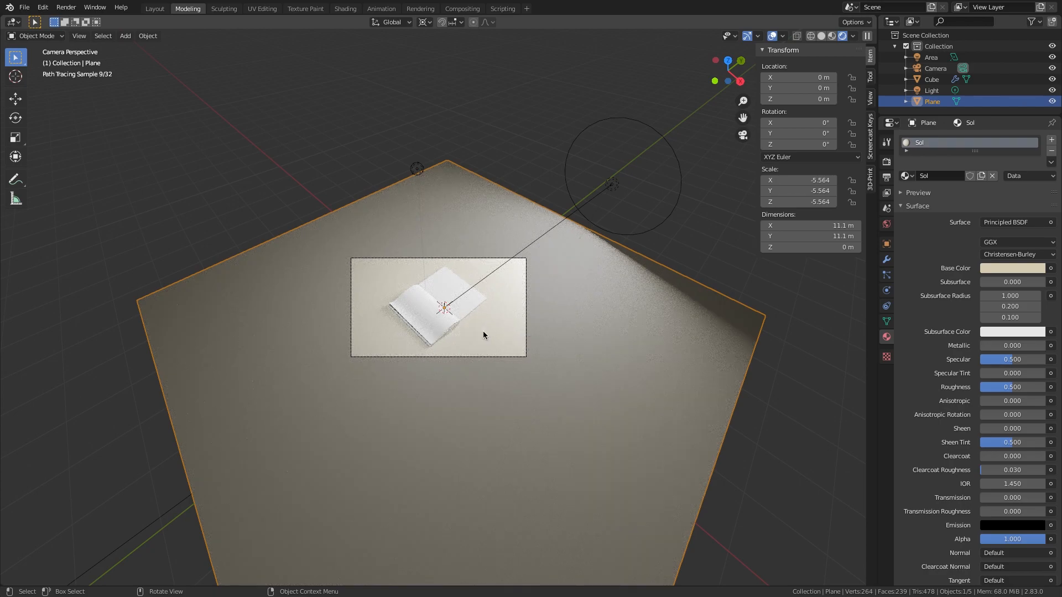
Step: Set the scene's color management look to Very High Contrast
scroll(465, 329, up, 2)
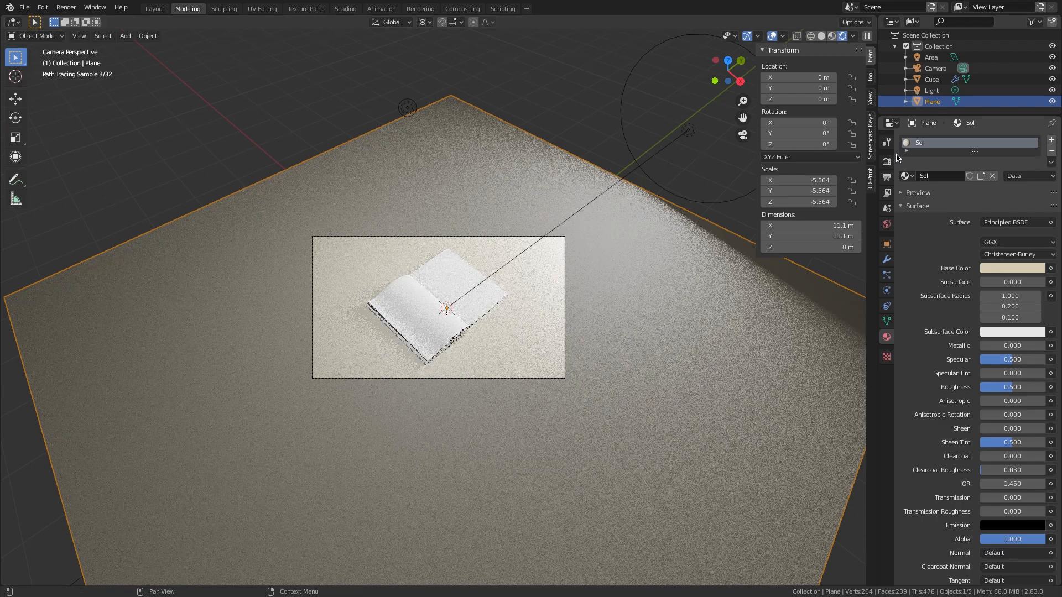
click(887, 161)
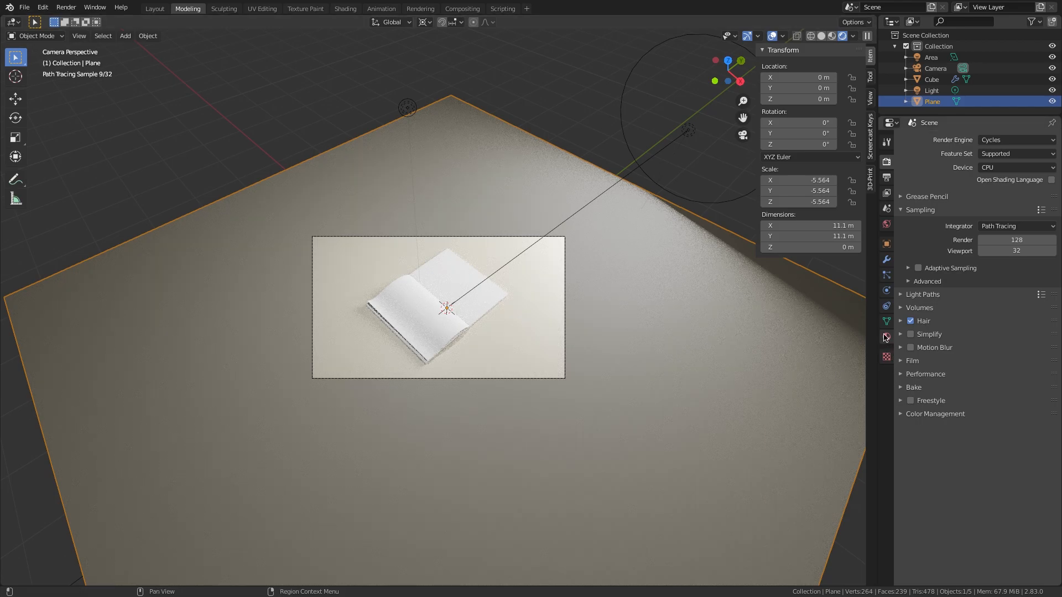
click(902, 415)
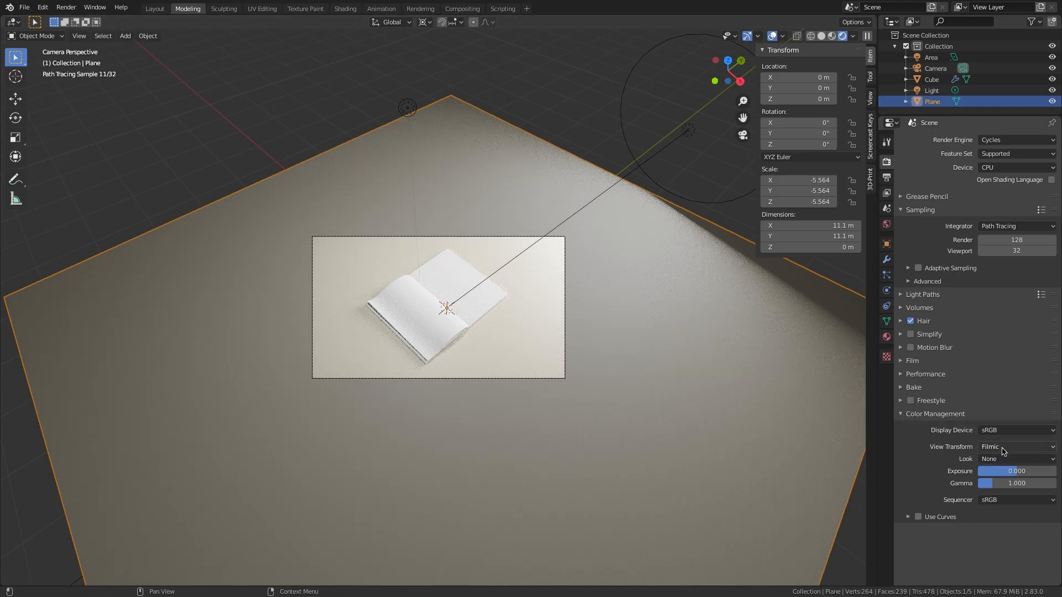
click(1005, 461)
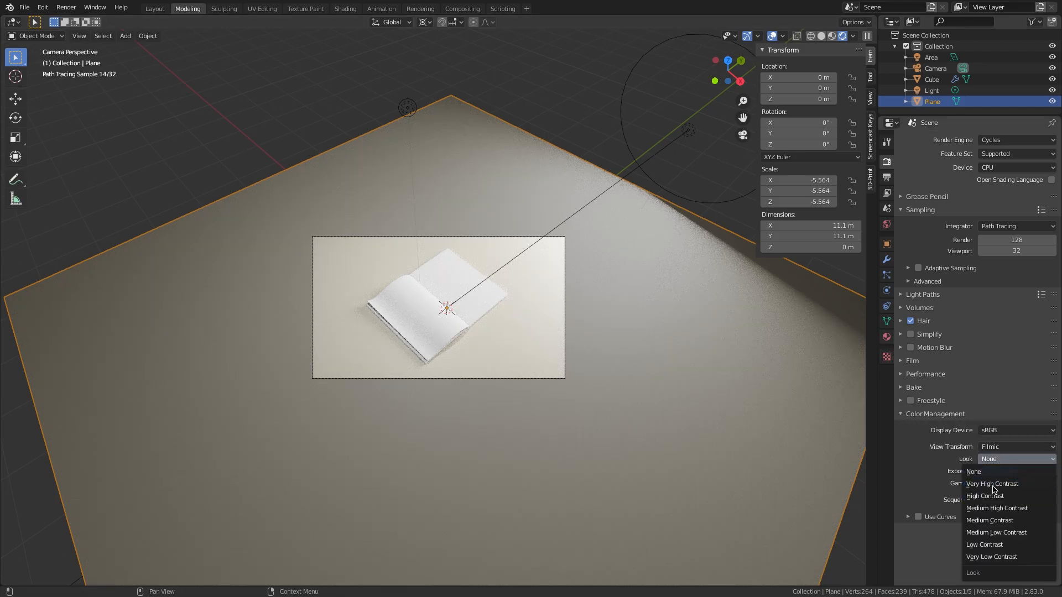
click(995, 485)
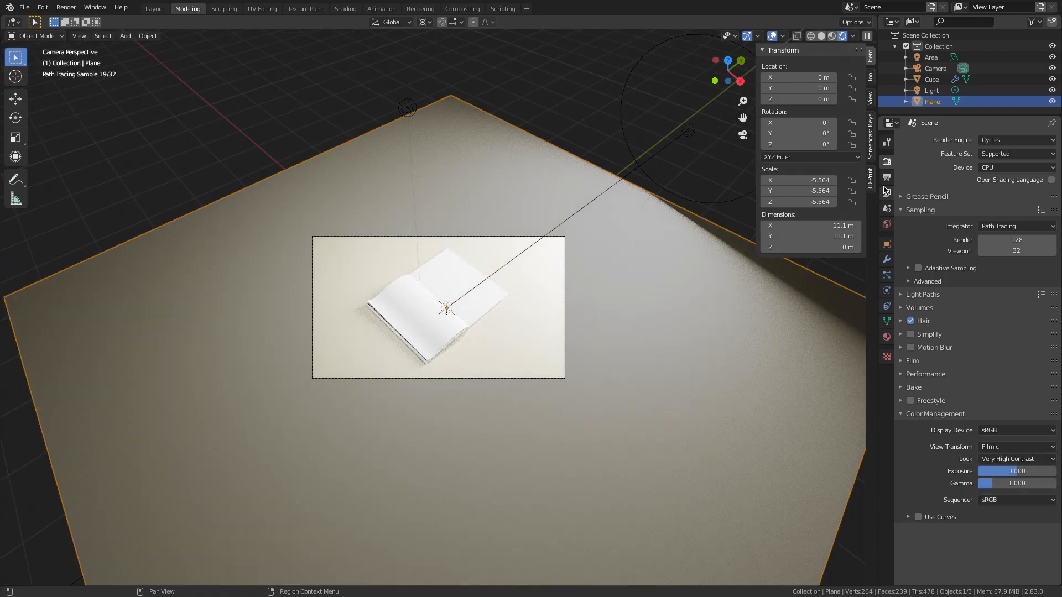
Step: Darken the world background color to black
click(887, 223)
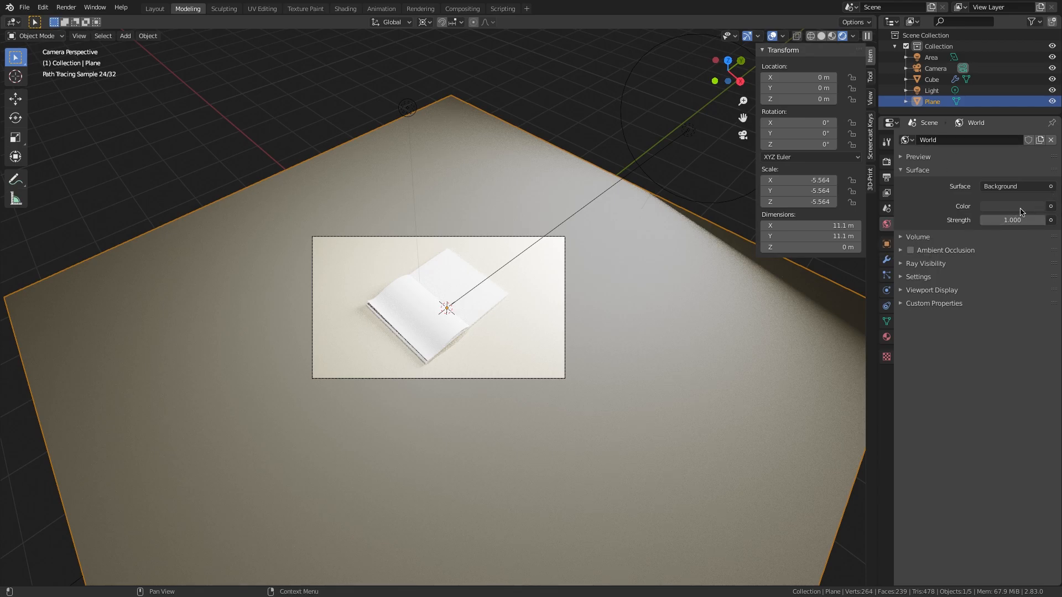
click(1050, 206)
click(1028, 206)
drag(1037, 112, 1036, 129)
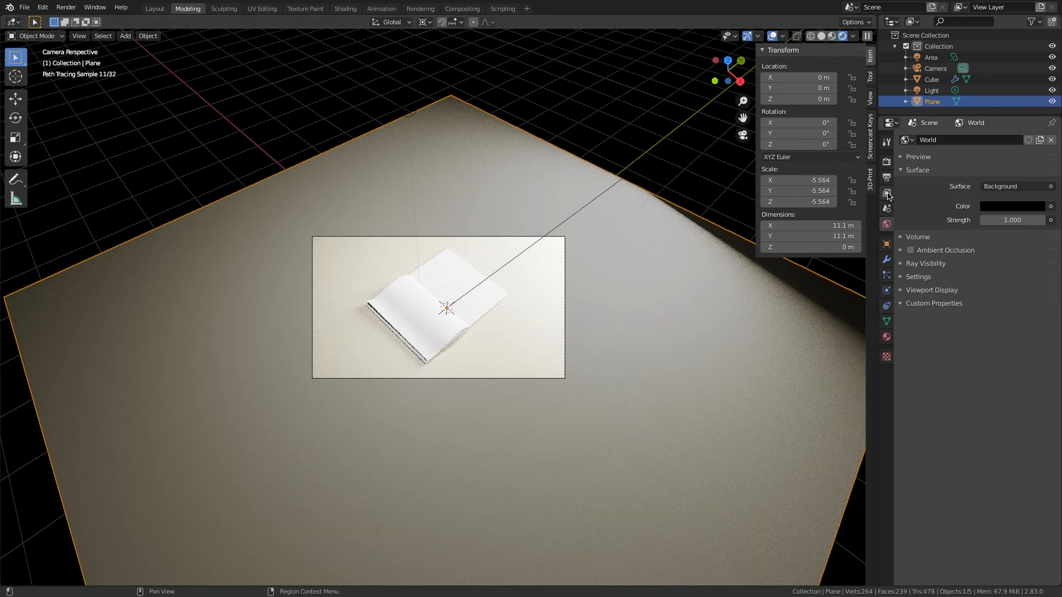
Step: Enable denoising for the view layer with a radius of 8 px
click(887, 194)
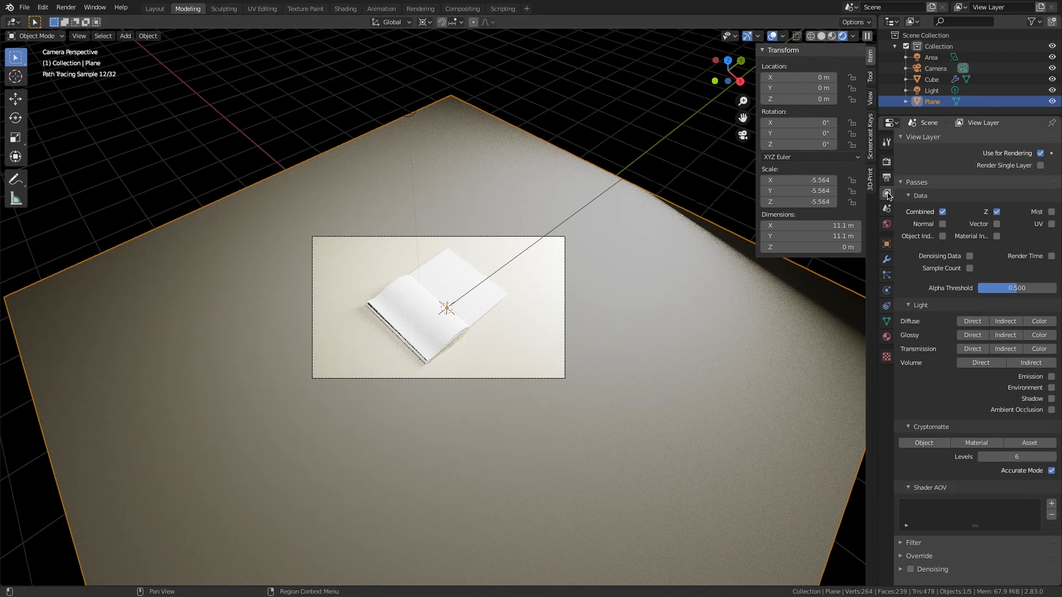
click(902, 570)
scroll(940, 553, down, 4)
double_click(1003, 492)
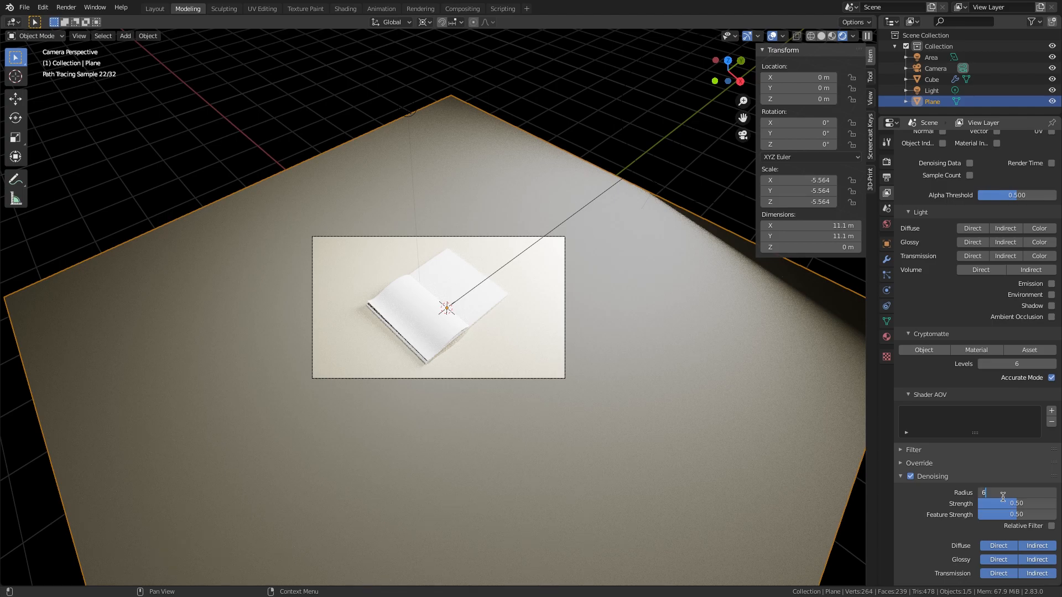
text(6)
key(Return)
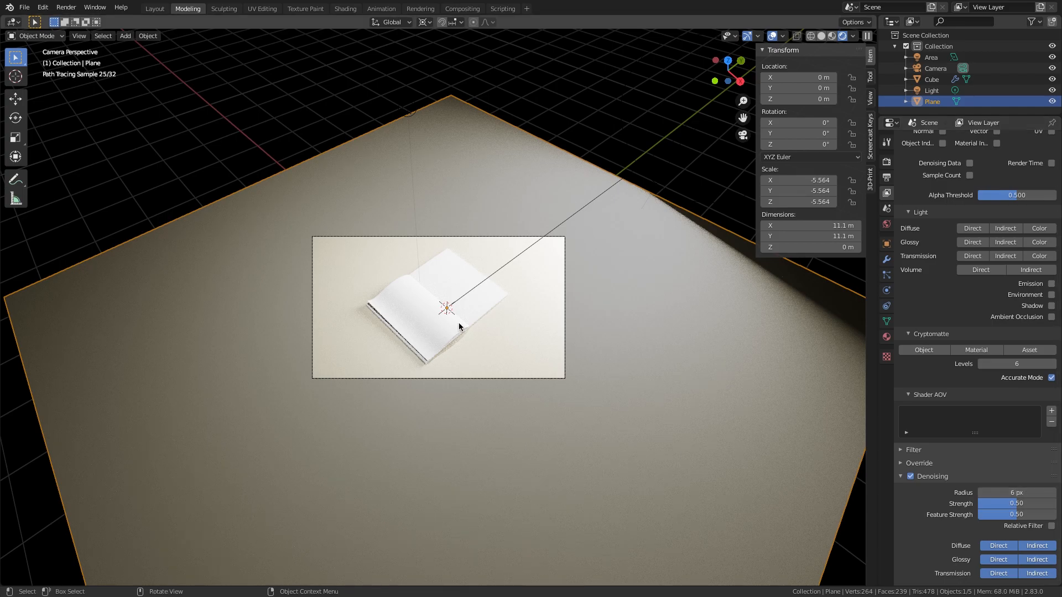
double_click(1016, 492)
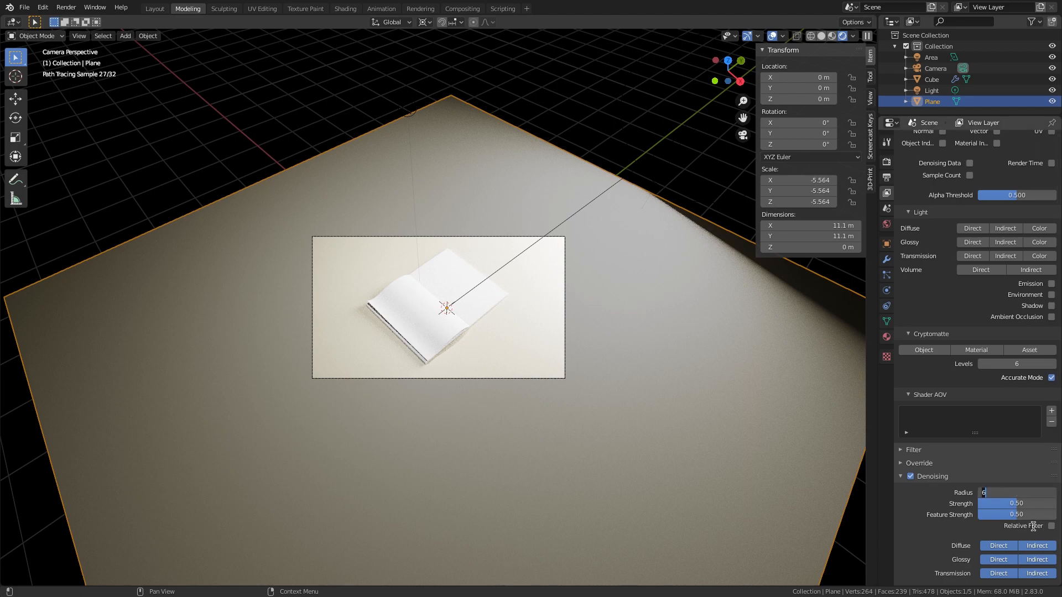
key(Return)
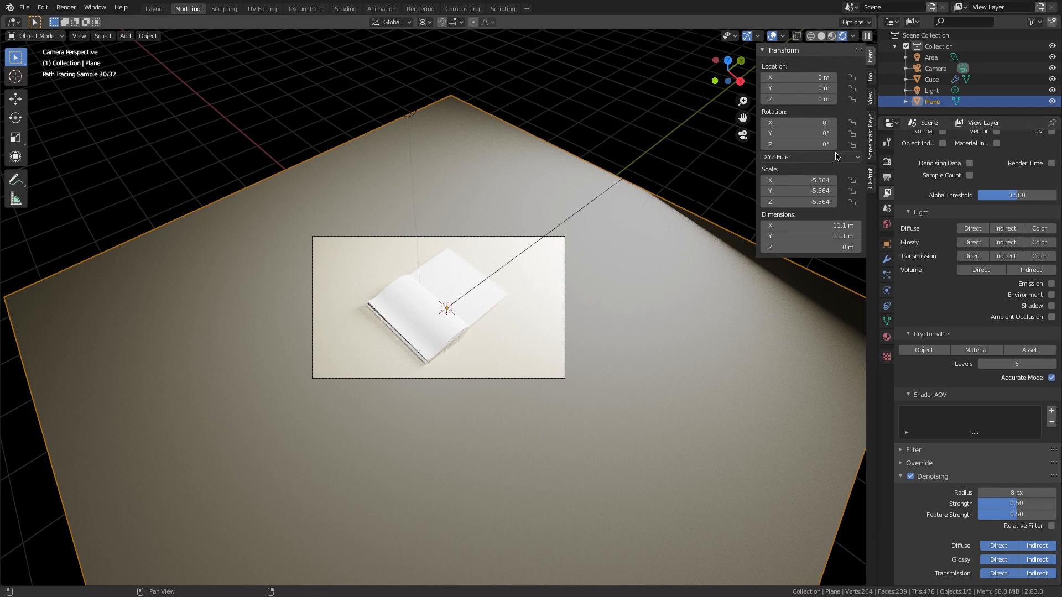
Step: Set the Cycles sampling to 512 render samples and 16 viewport samples
click(887, 178)
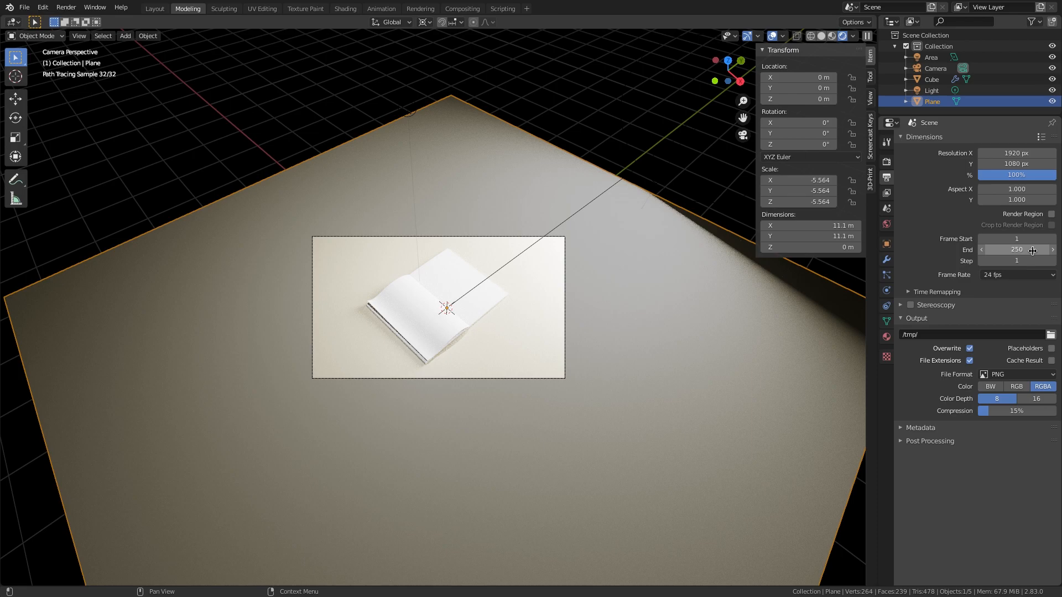
click(886, 162)
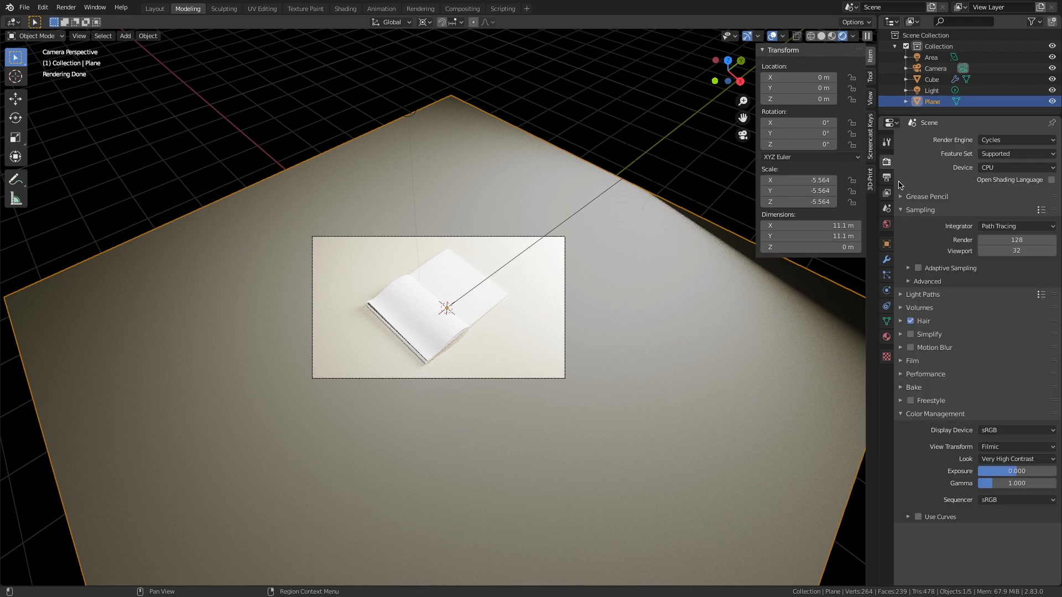
double_click(1023, 240)
text(5)
key(Return)
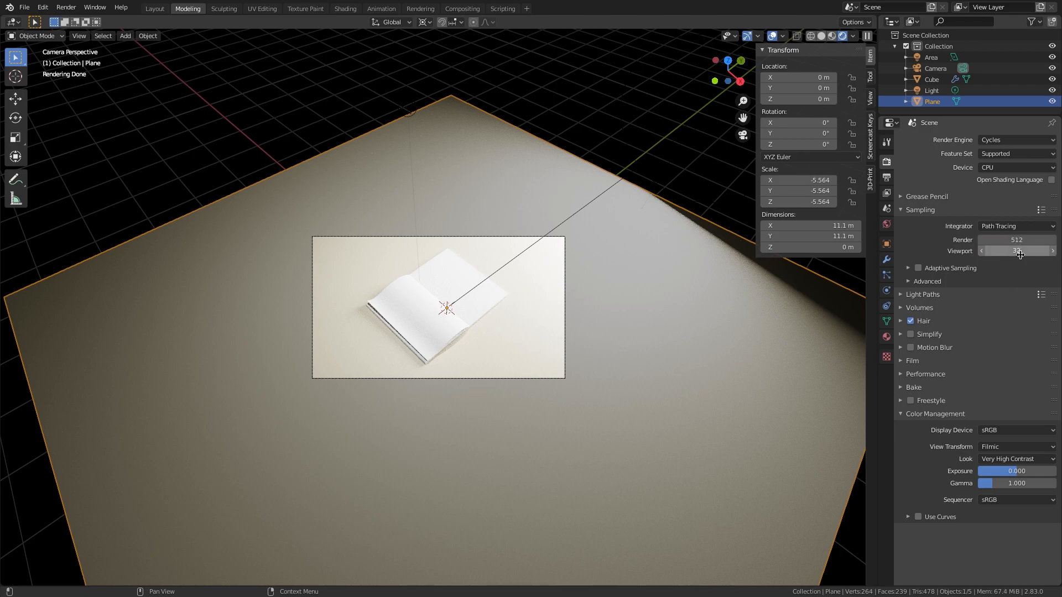
click(1016, 252)
text(16)
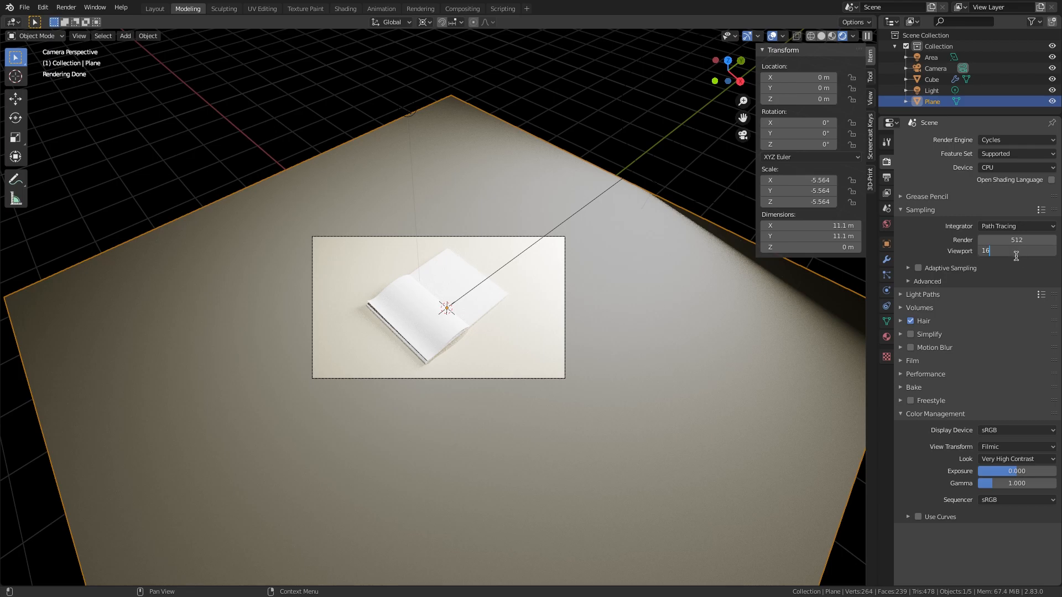
key(Return)
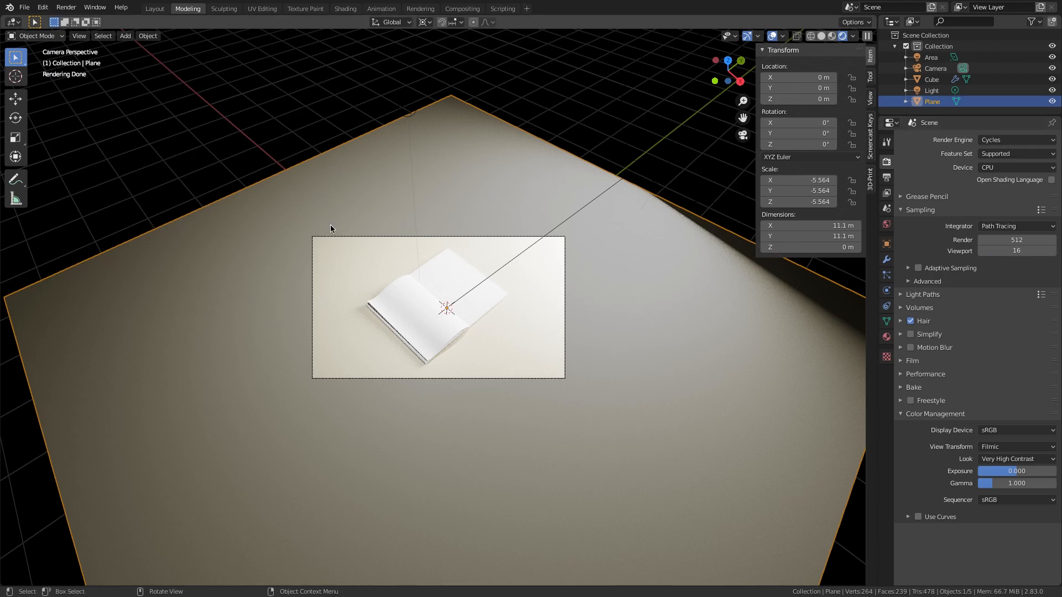
Step: Render the final image of the open book from the camera view
middle_drag(361, 232, 102, 107)
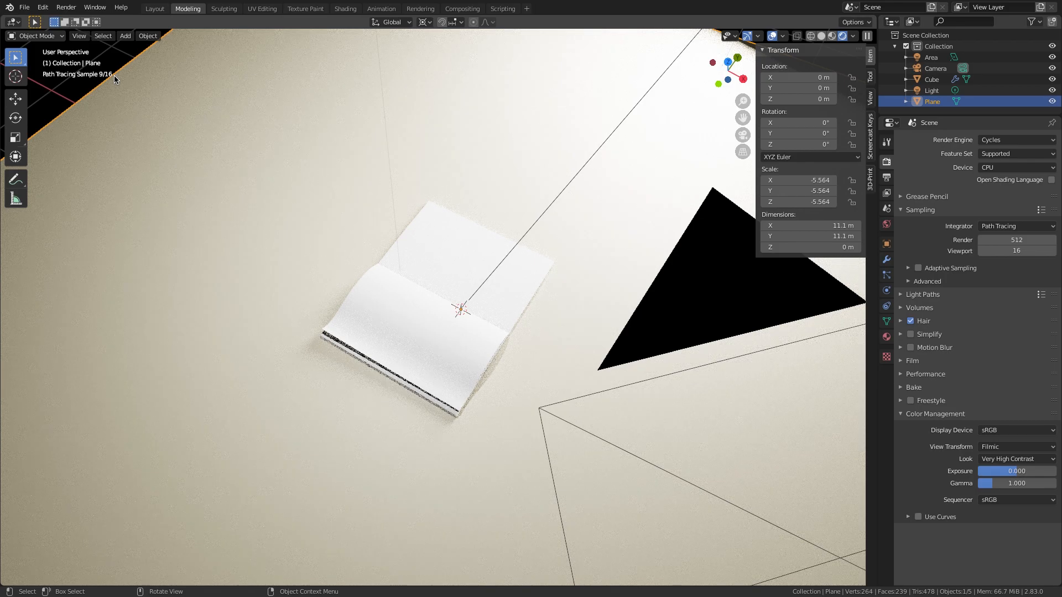
middle_drag(536, 354, 527, 349)
scroll(550, 356, down, 2)
scroll(550, 356, down, 2)
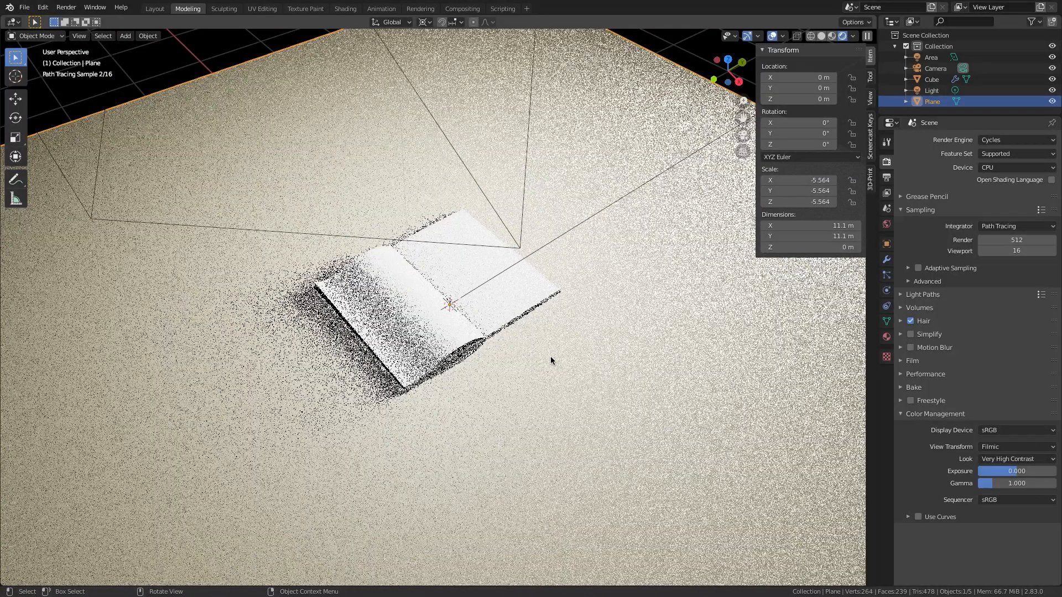
key(KP_0)
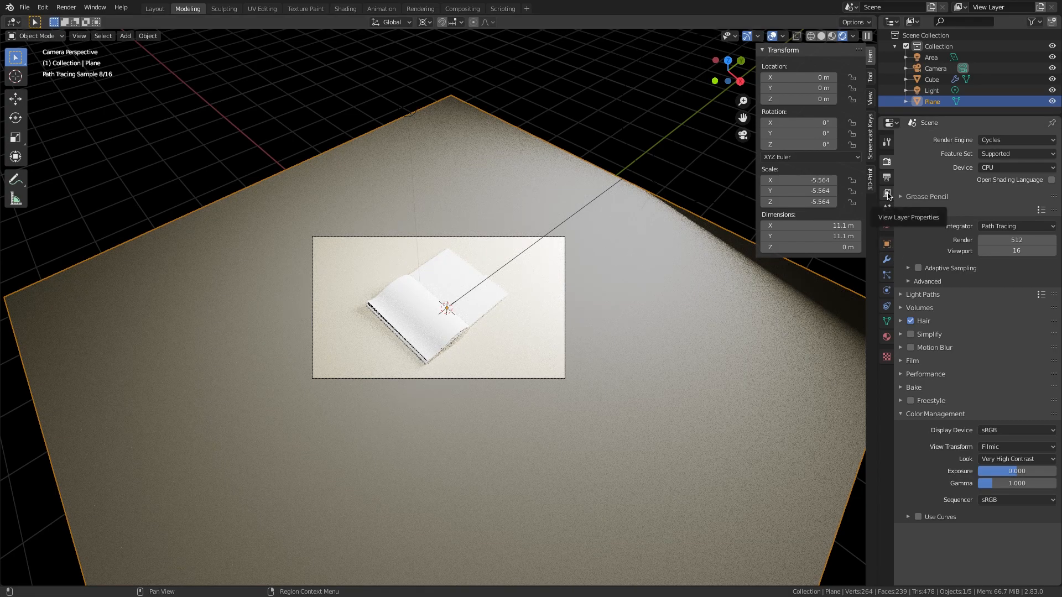
click(886, 225)
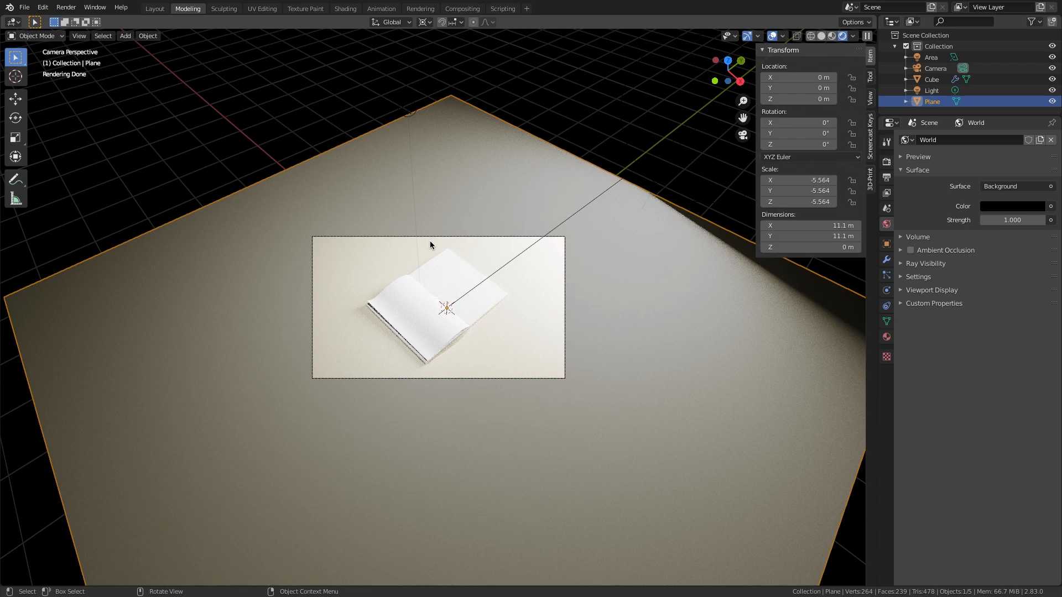
key(F12)
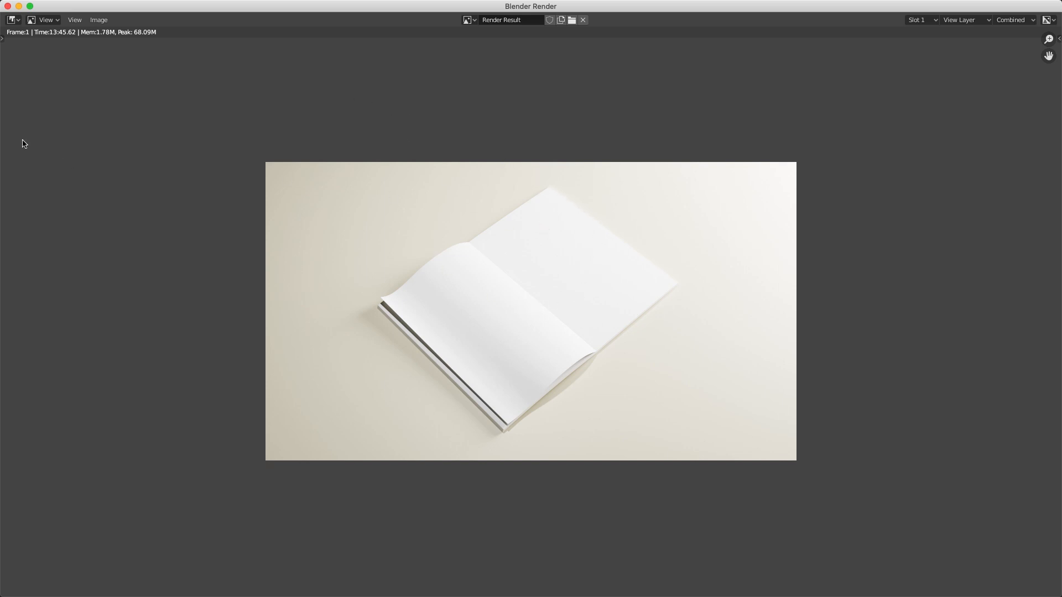
Step: Save the rendered image in JPEG format over the existing untitled2.jpg and close the render window
click(98, 20)
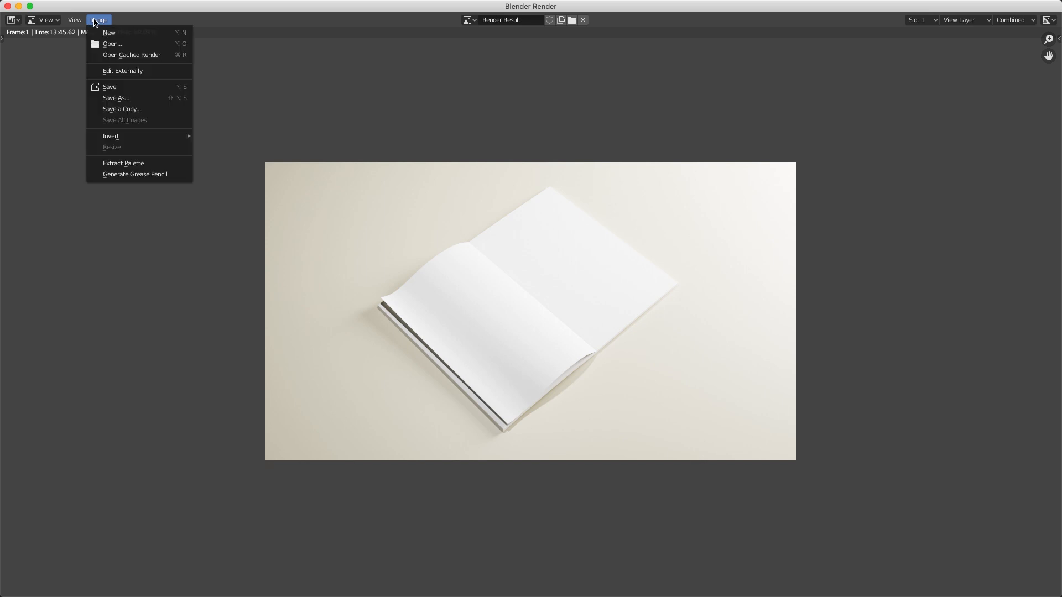
click(117, 99)
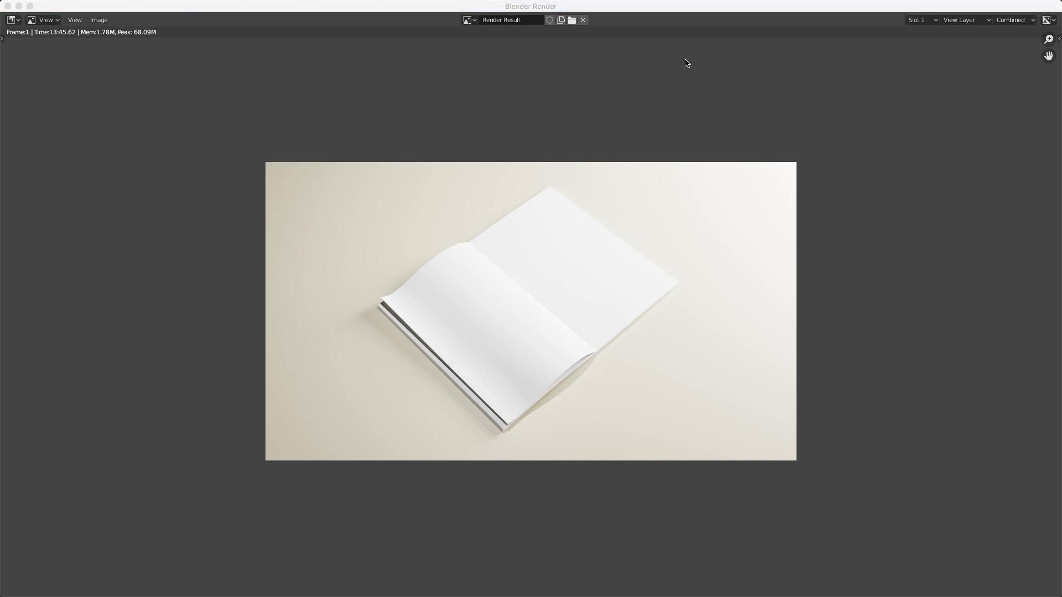
drag(710, 7, 712, 352)
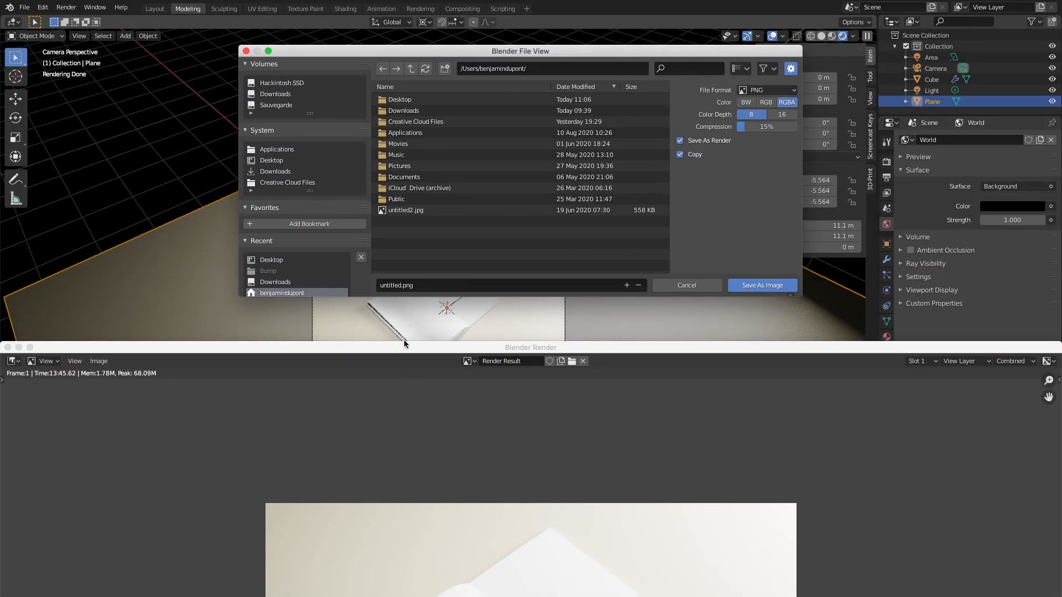
click(399, 210)
click(755, 91)
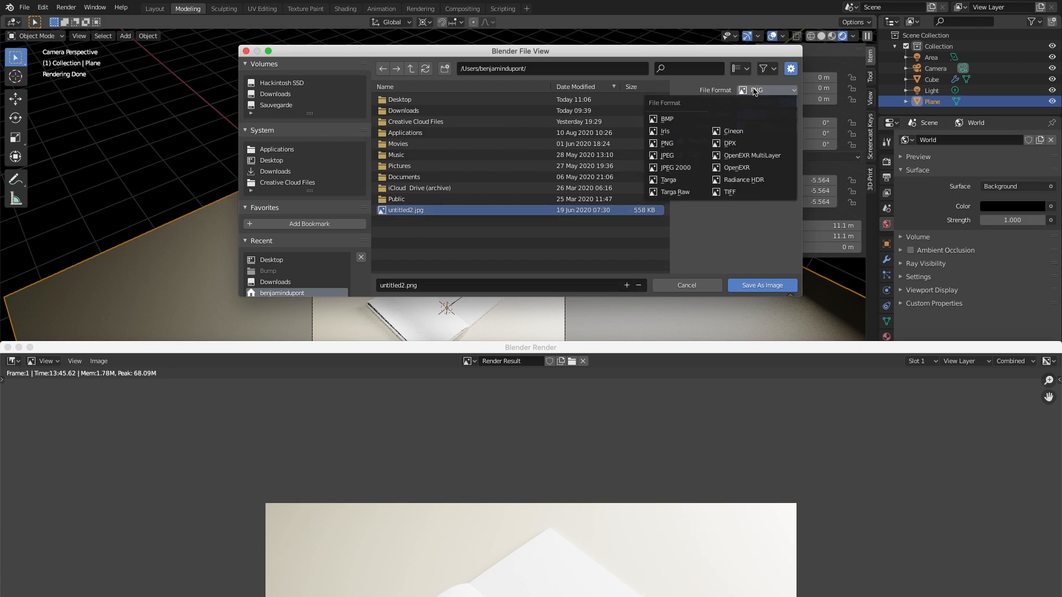
click(668, 156)
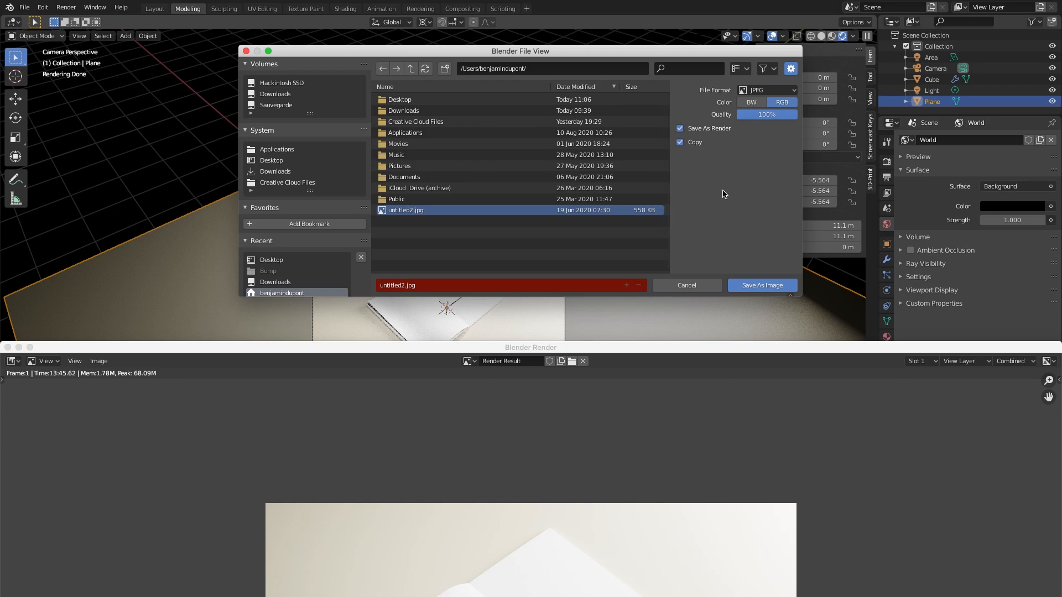
click(752, 285)
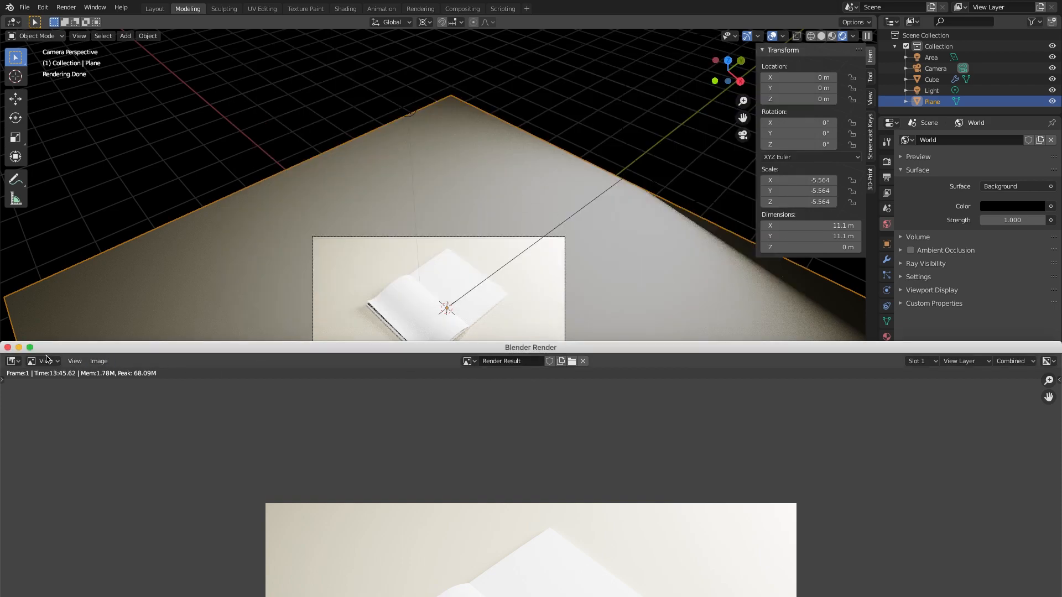
click(8, 347)
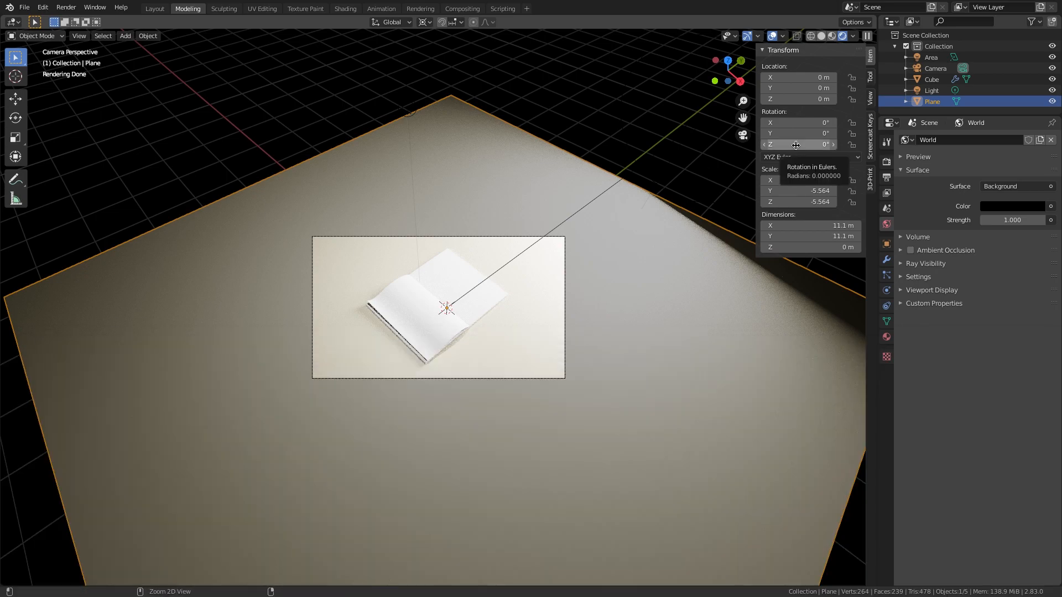
Step: Switch to Finder and preview the image untitled.png stored on the desktop
key(ctrl+Left)
click(932, 351)
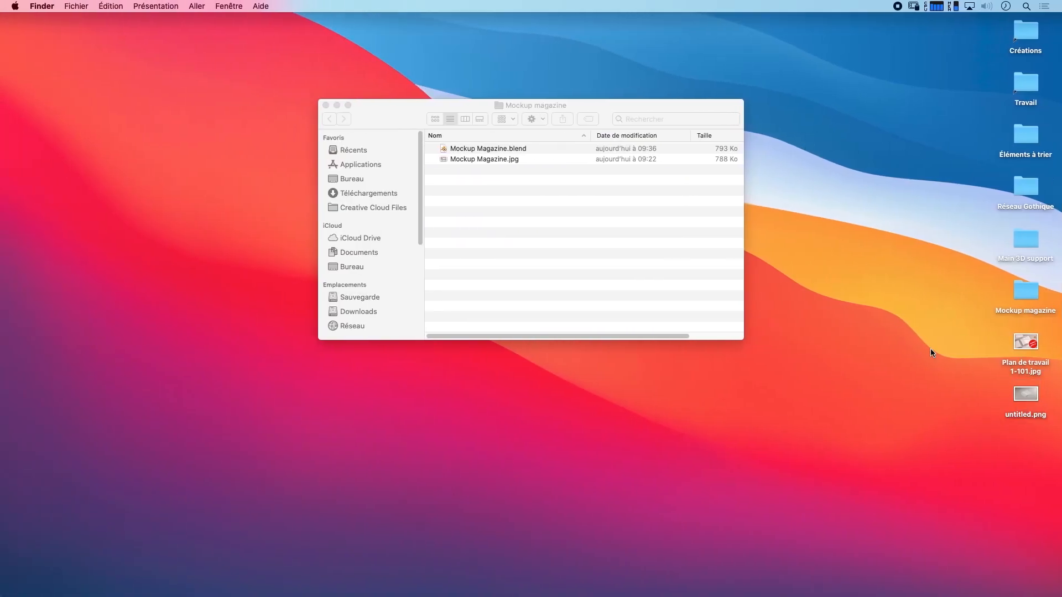
click(1032, 396)
key(space)
key(space)
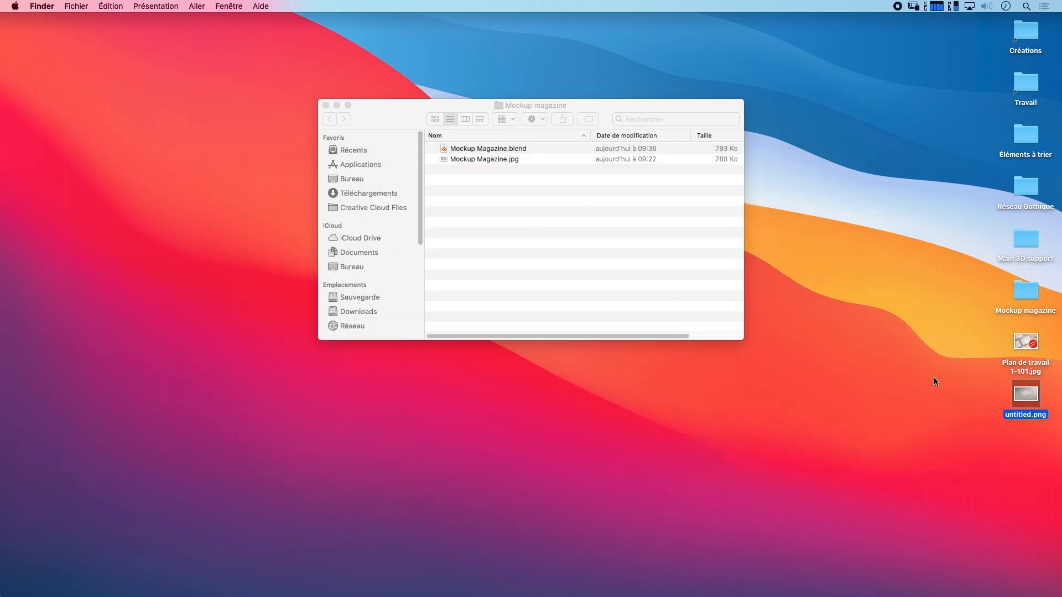
key(space)
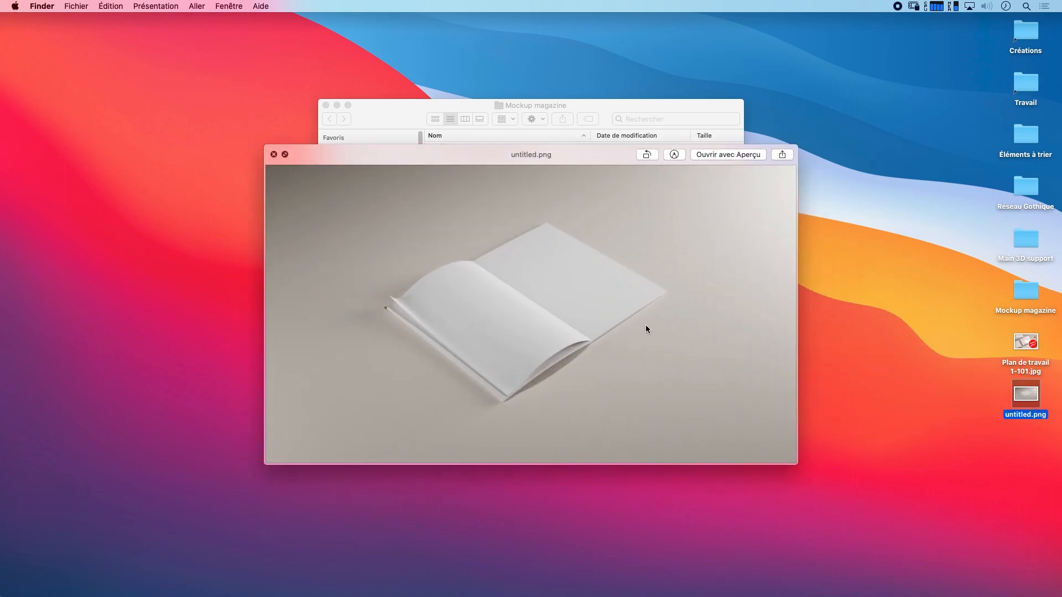
key(space)
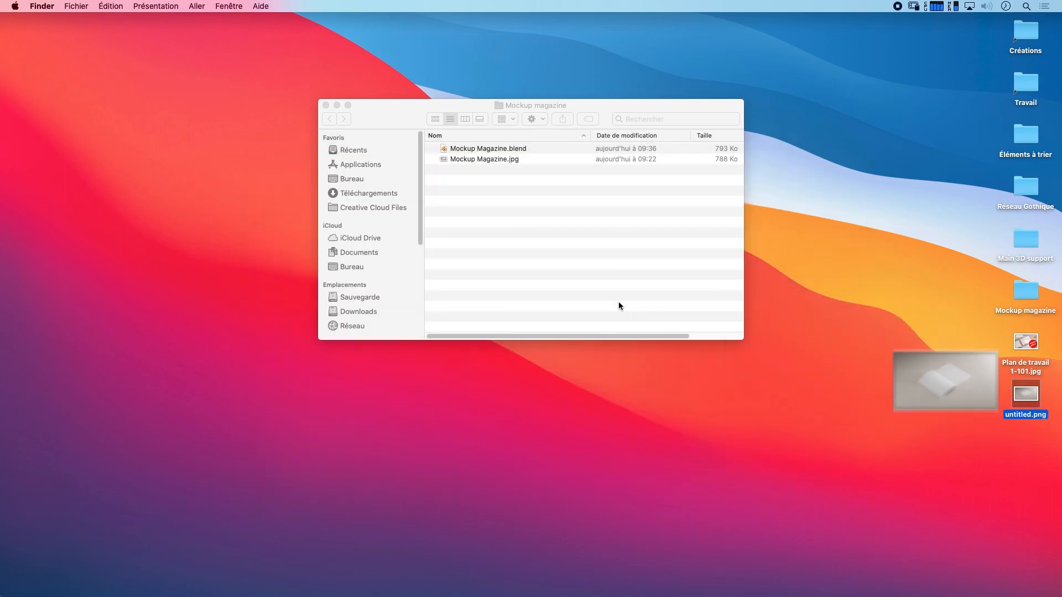
Step: Switch back to Blender and display the render result in the Rendering workspace
key(ctrl+Right)
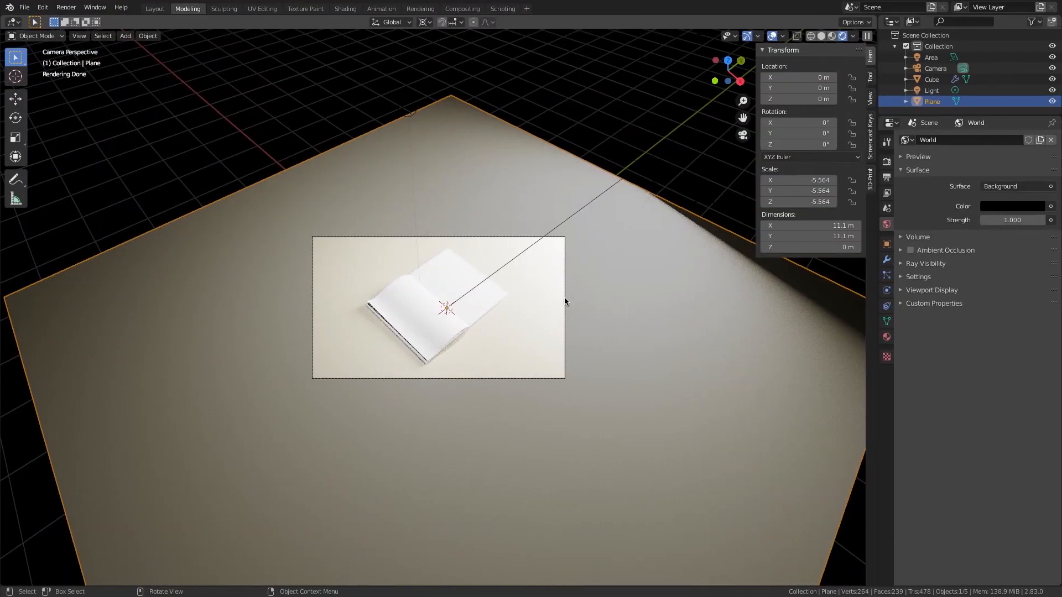
click(421, 8)
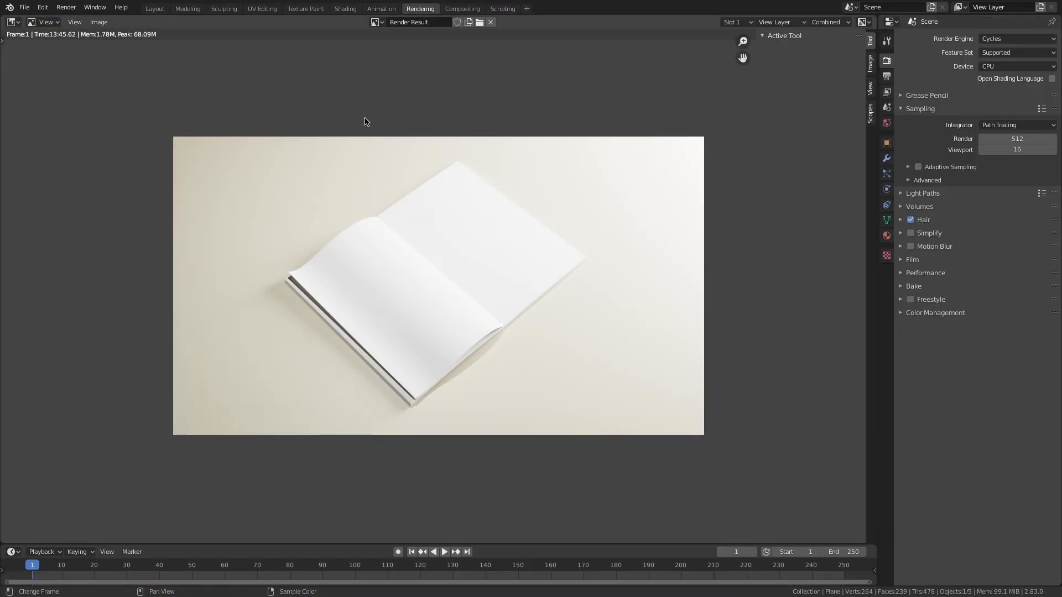
Step: Save the render result as a PNG image named untitled2.png in the Desktop folder
click(91, 23)
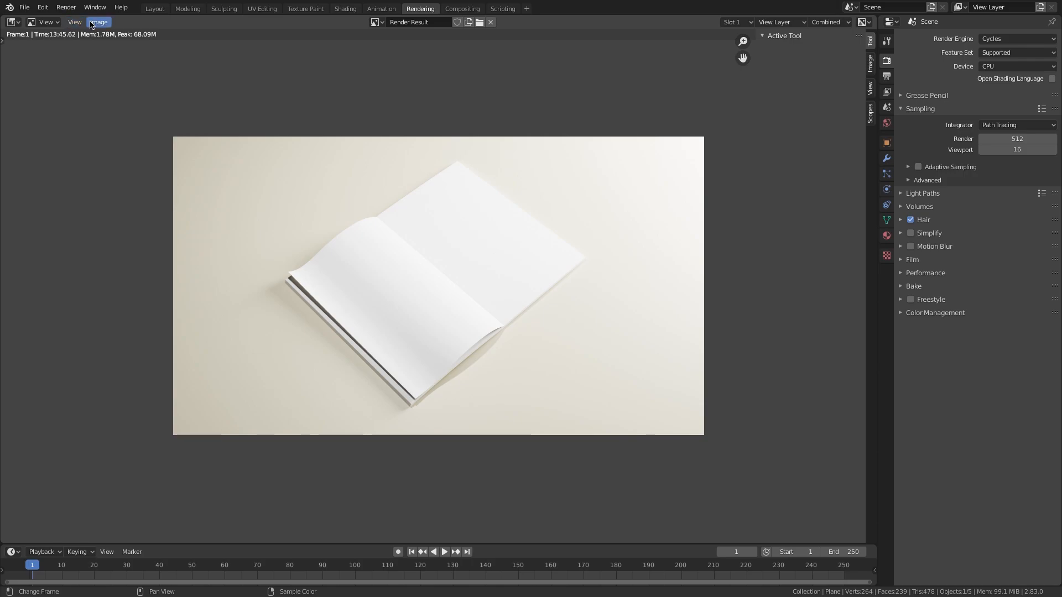
click(96, 23)
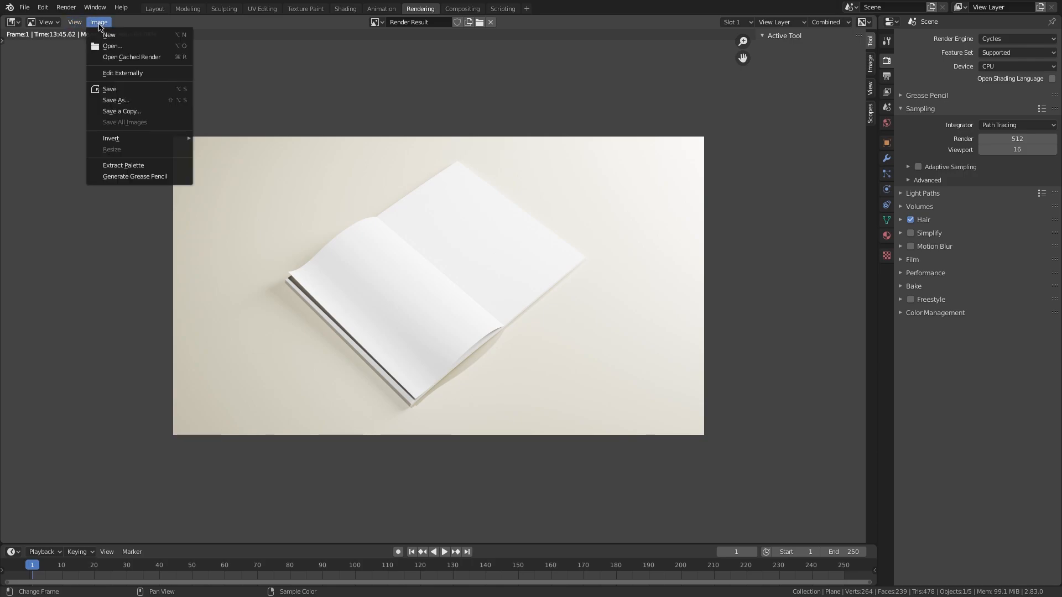
click(110, 99)
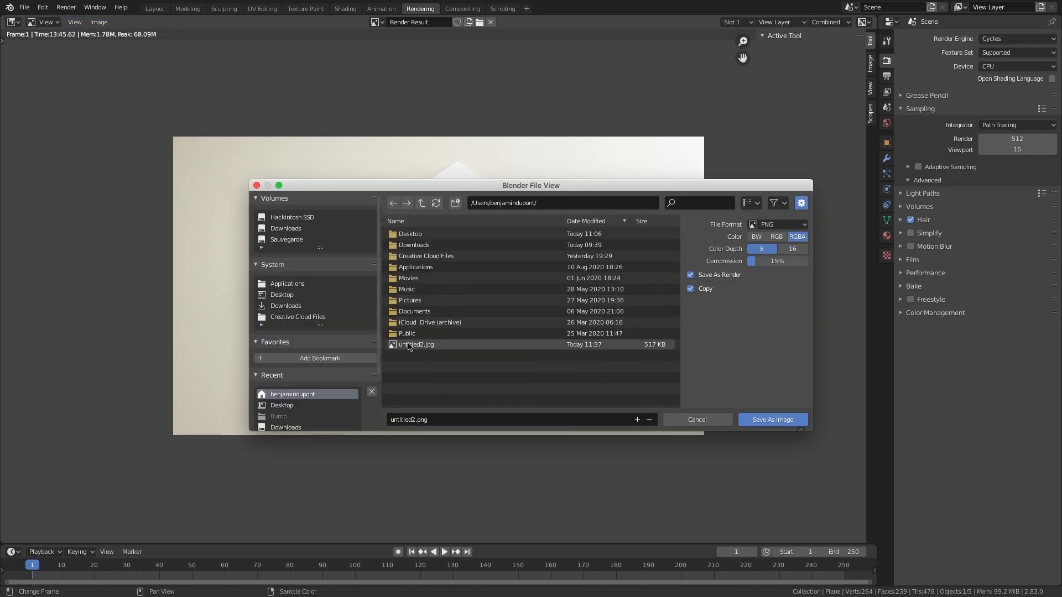
click(282, 295)
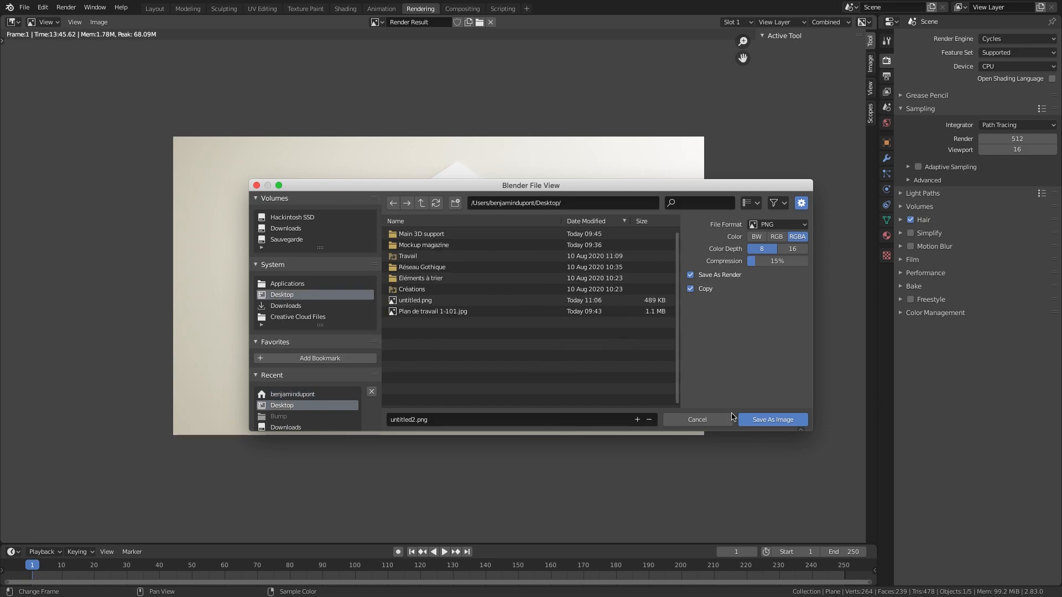
click(773, 421)
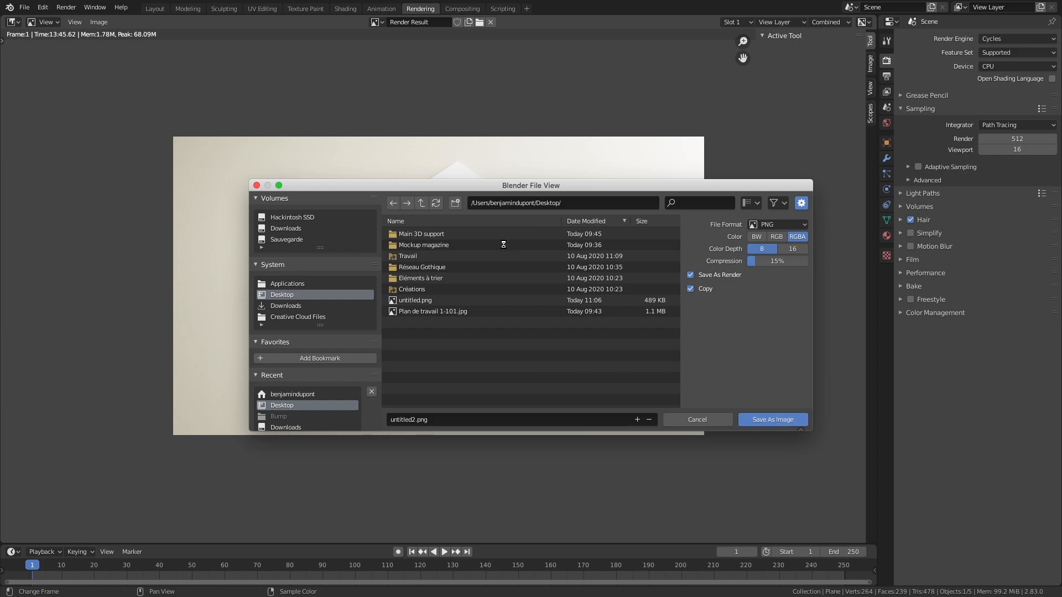
Step: Switch to Finder and preview the image untitled2.png stored on the desktop
key(ctrl+Left)
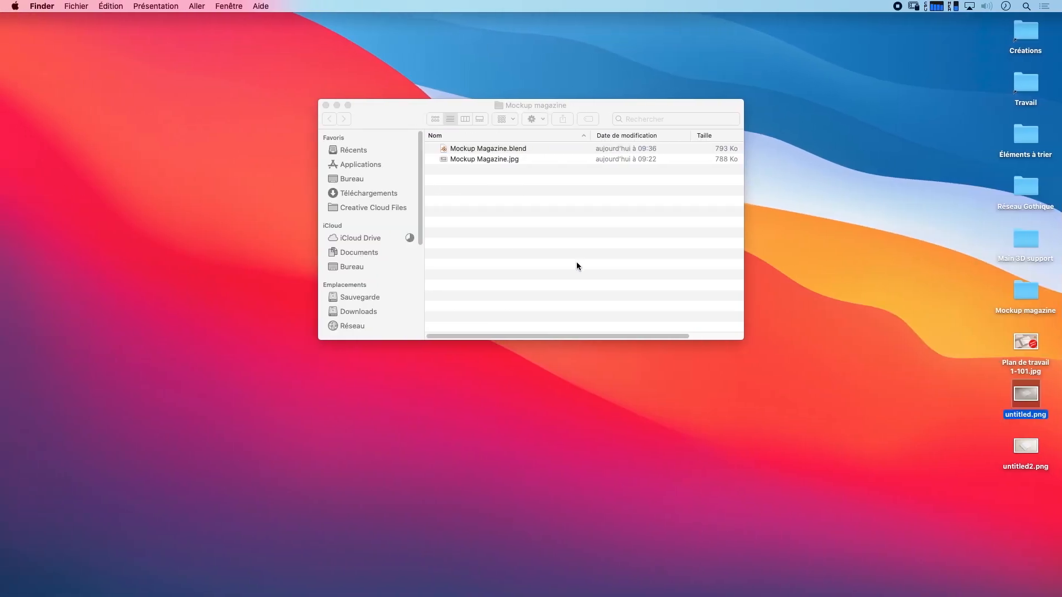
click(1054, 449)
key(space)
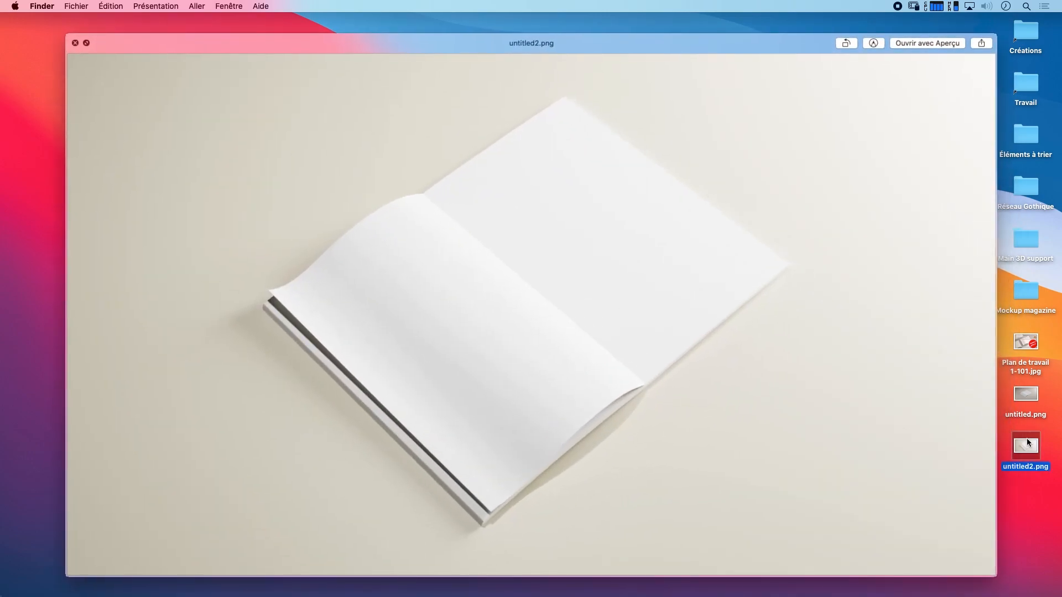
key(space)
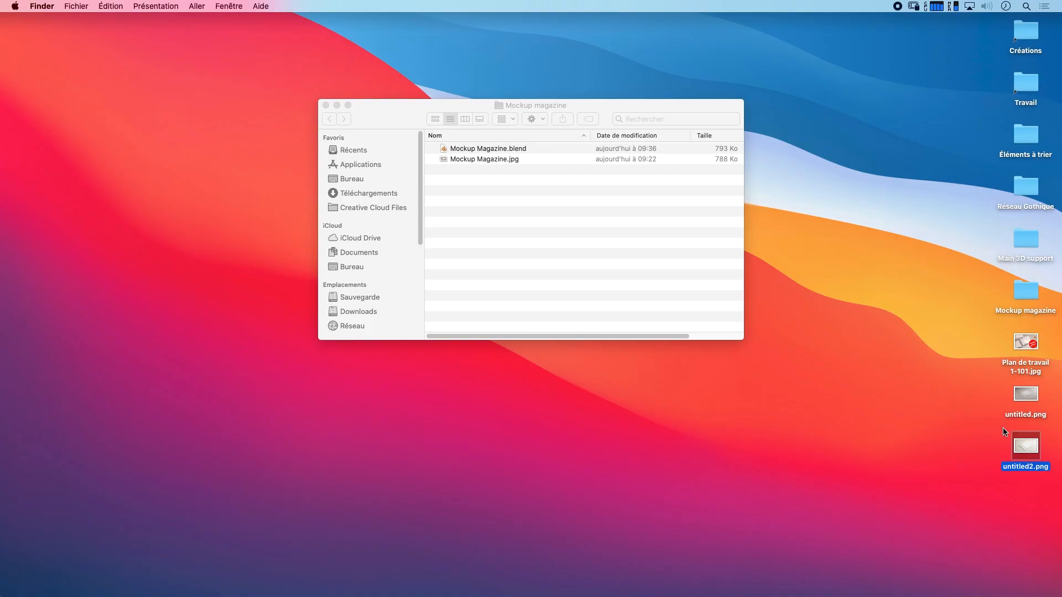
Step: Return to Blender and show the Modeling workspace
key(ctrl+Right)
key(ctrl+Right)
key(ctrl+Left)
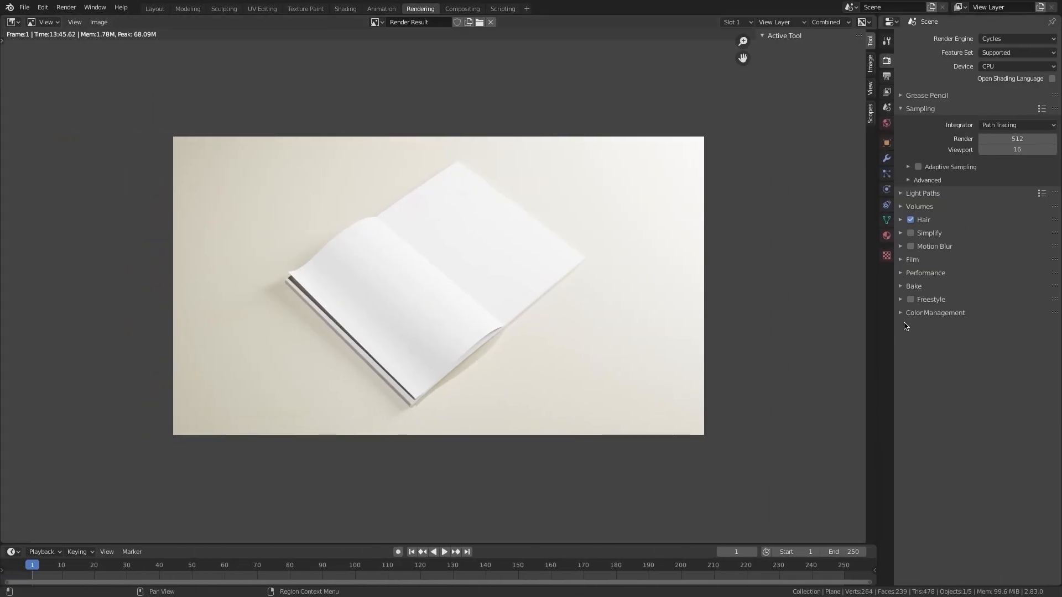
click(188, 9)
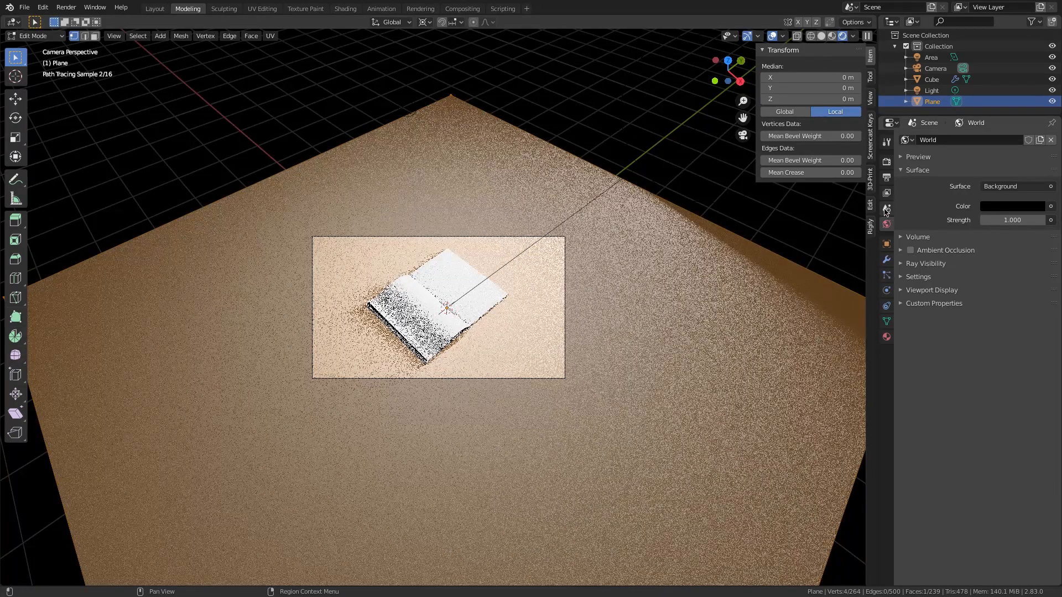
Step: In the scene's Color Management settings, set the exposure to -0.694 and the gamma to 0.653
click(886, 209)
click(887, 177)
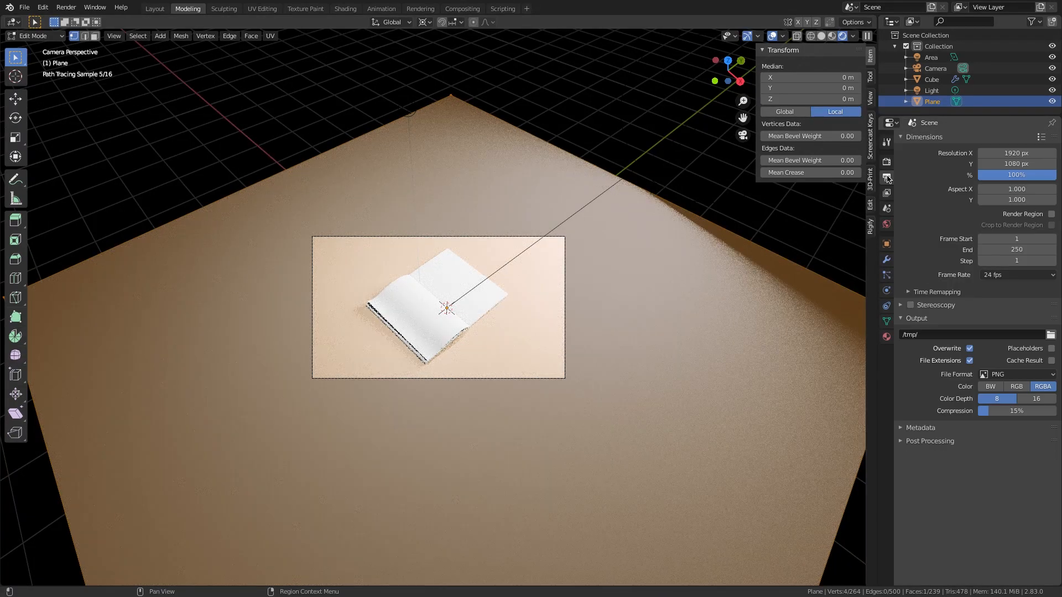
click(900, 442)
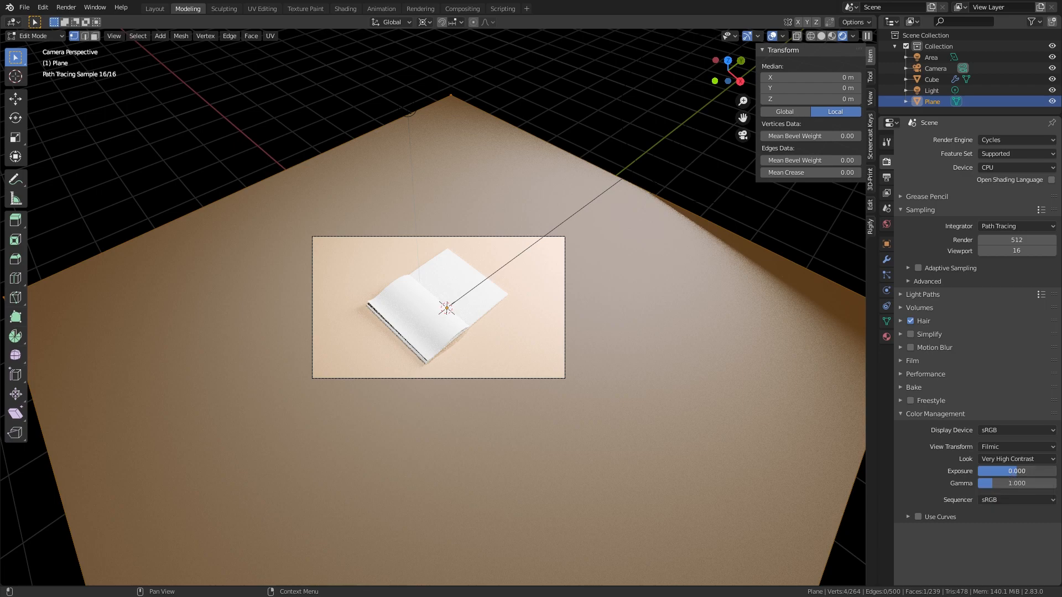
drag(990, 477, 1028, 477)
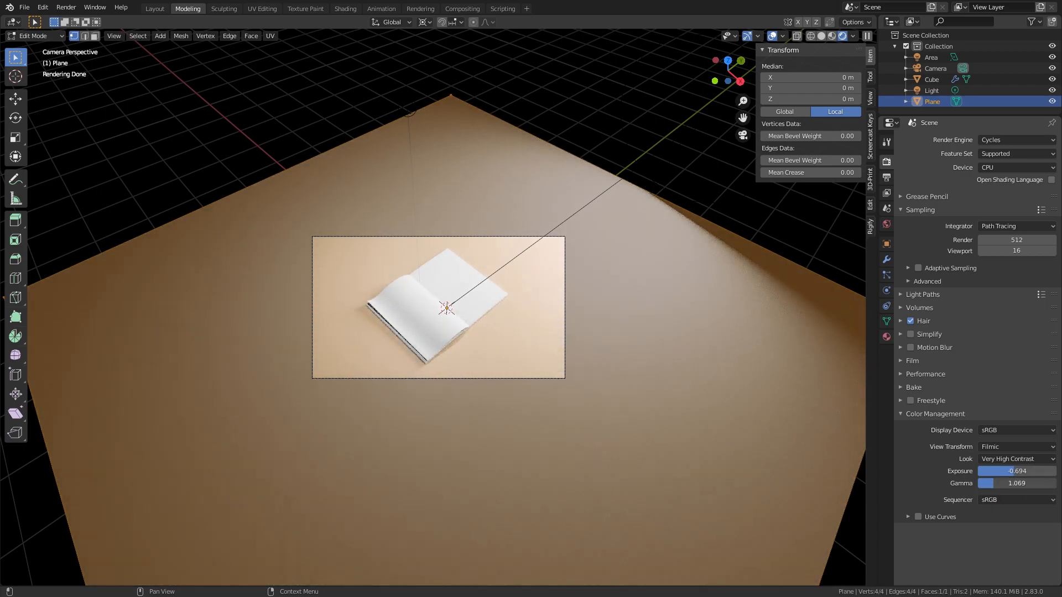
drag(993, 483, 984, 483)
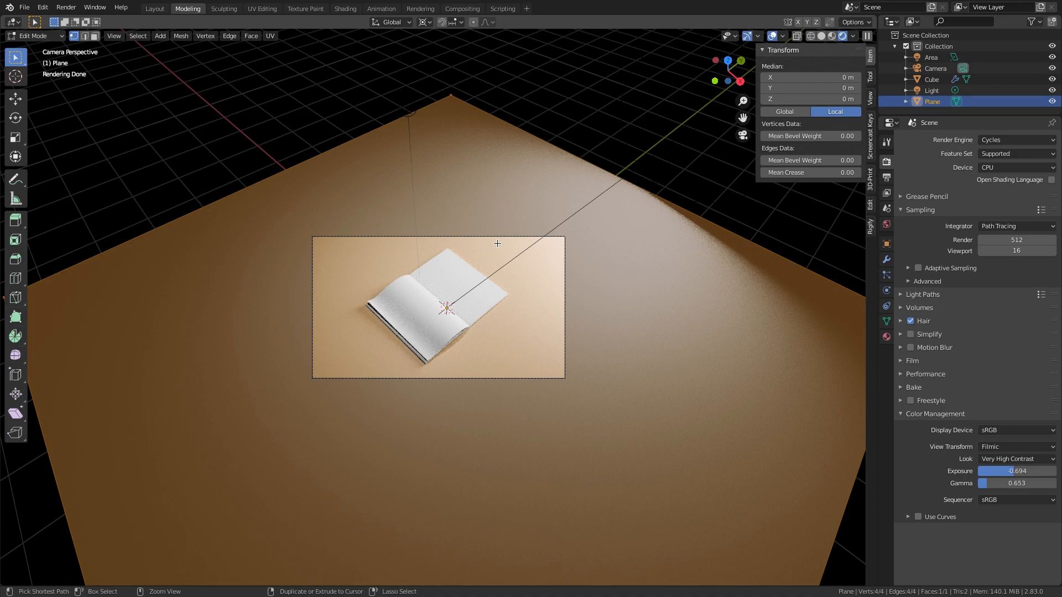
Step: Open untitled2.png from the desktop in Photoshop and boost its contrast with an automatic image adjustment
key(super+q)
click(964, 539)
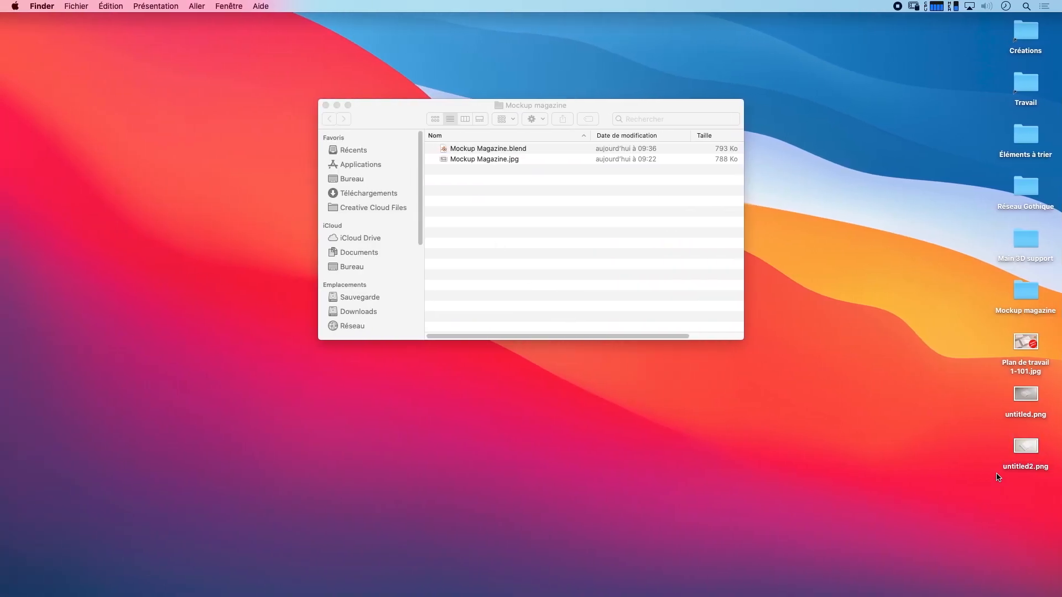
drag(1024, 448, 601, 590)
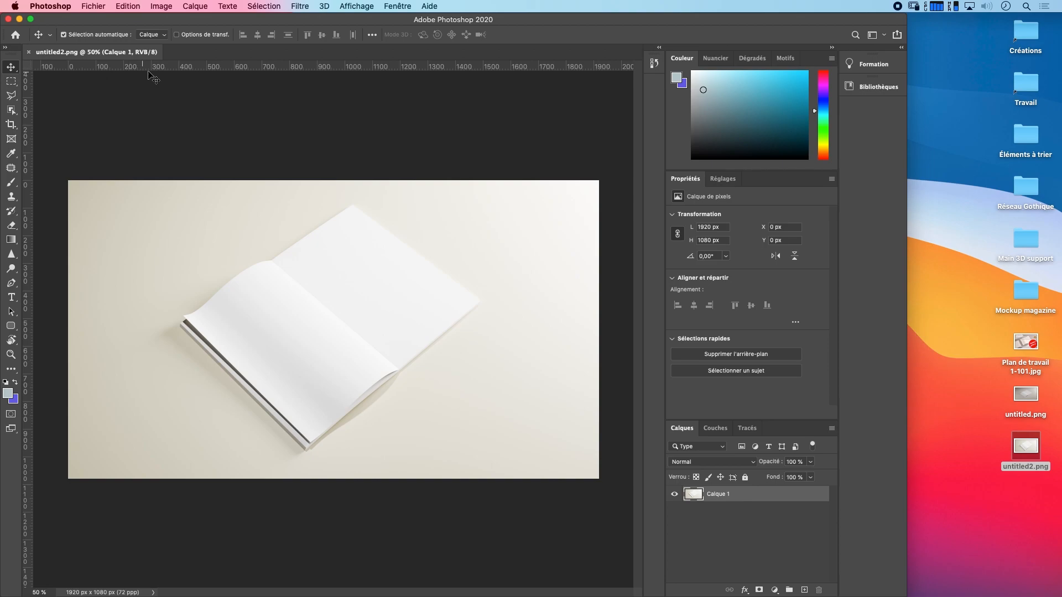
click(167, 7)
click(191, 75)
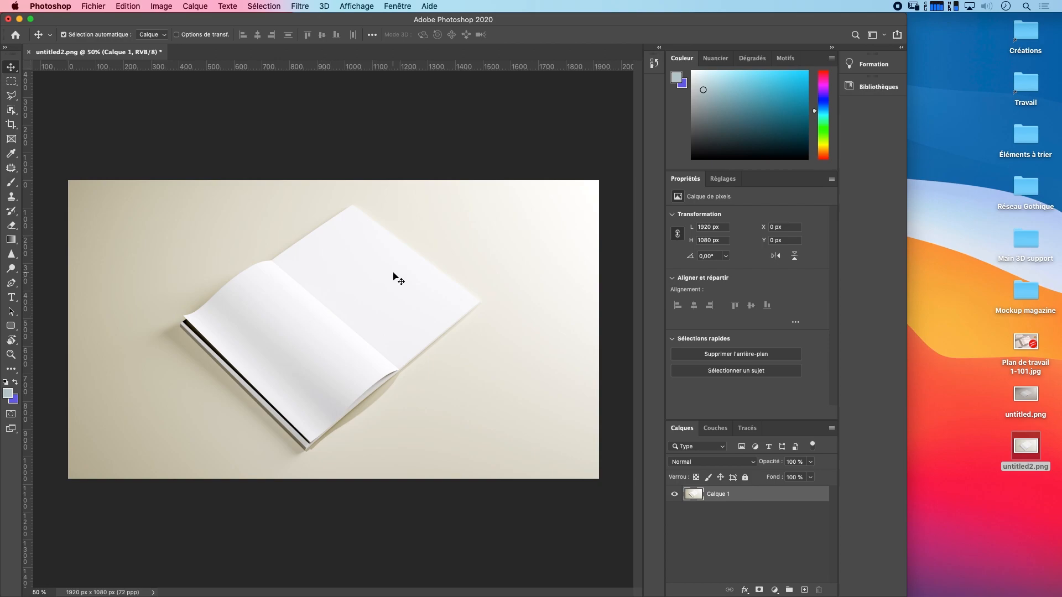
Step: Switch back to Blender, display the scene in solid shading and put the ground plane in Object Mode
key(ctrl+Right)
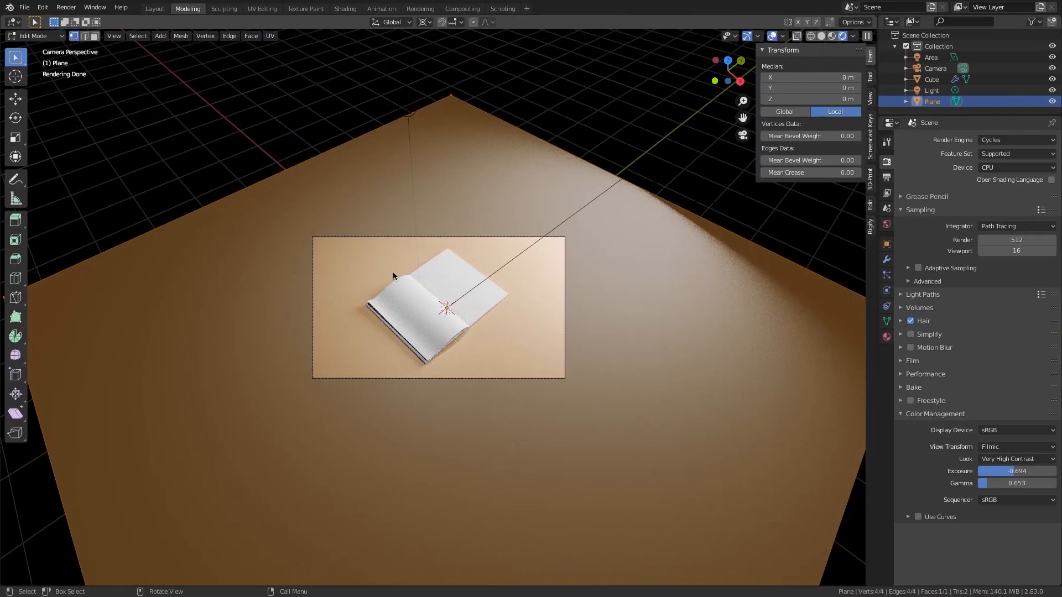
click(581, 203)
click(821, 38)
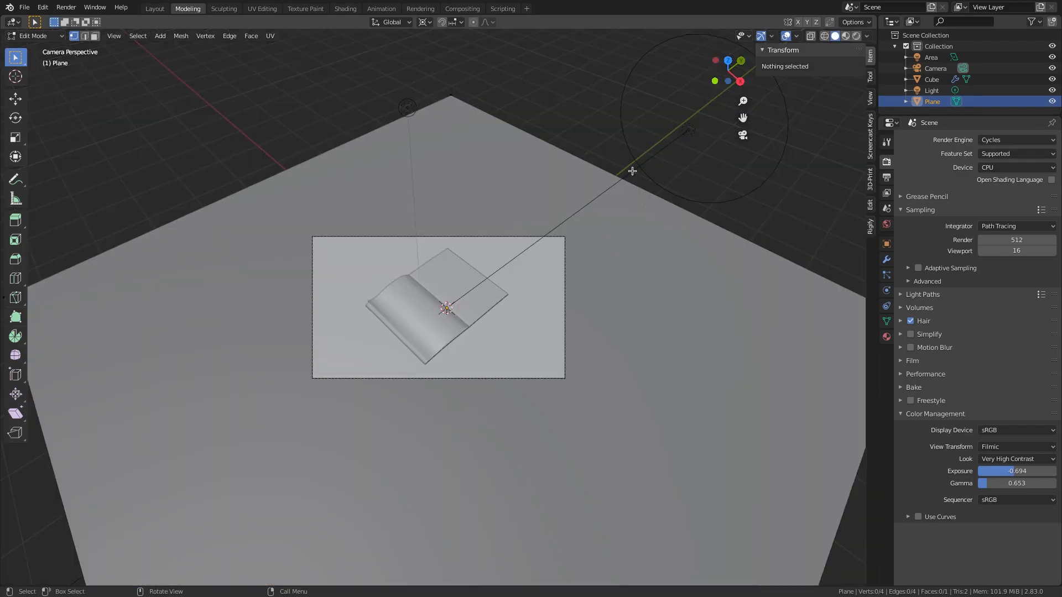
middle_drag(775, 146, 514, 213)
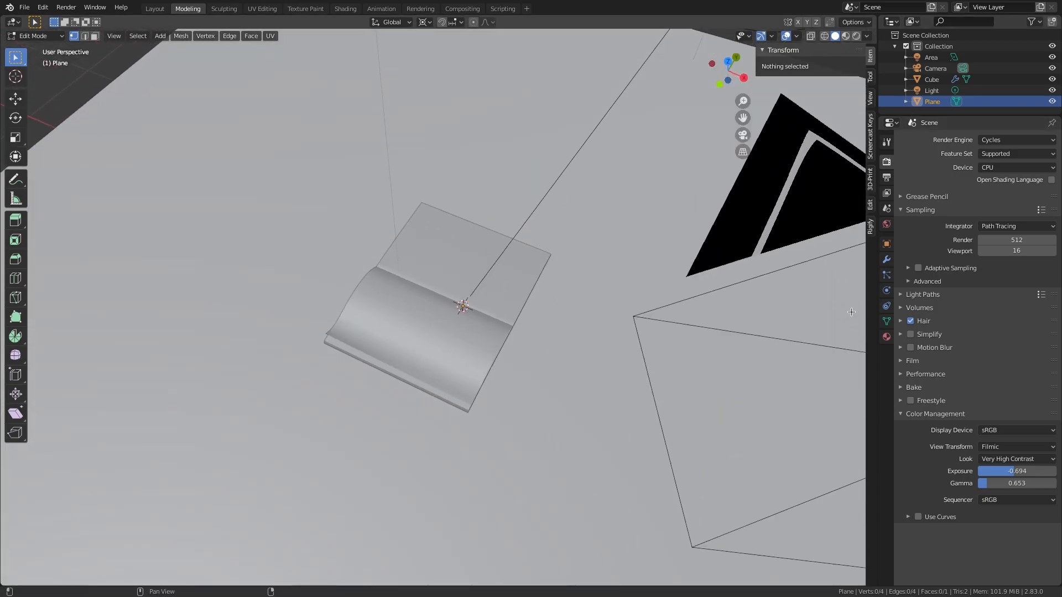
scroll(524, 343, down, 4)
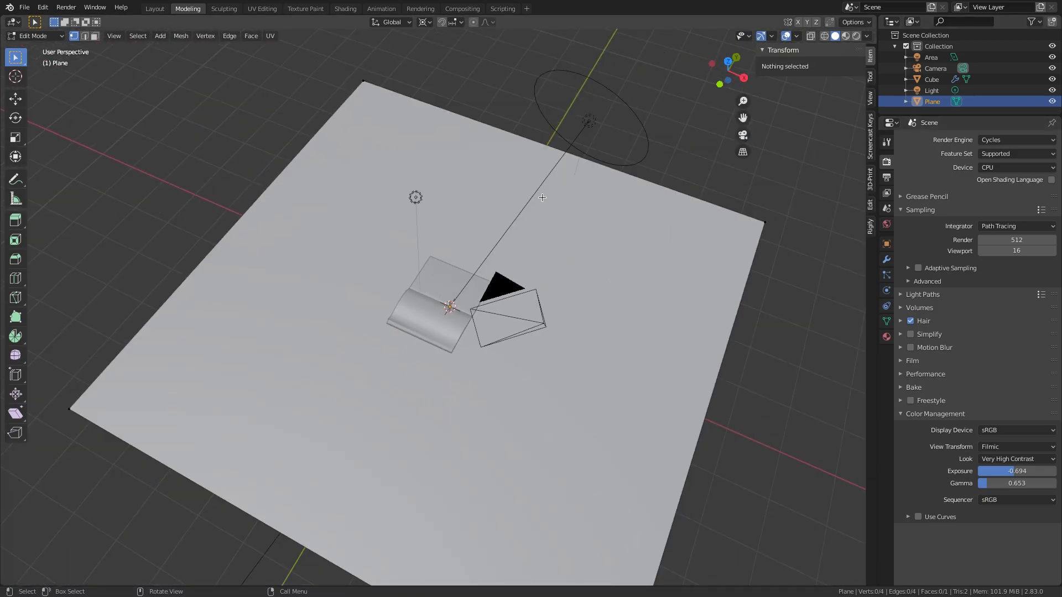
key(Tab)
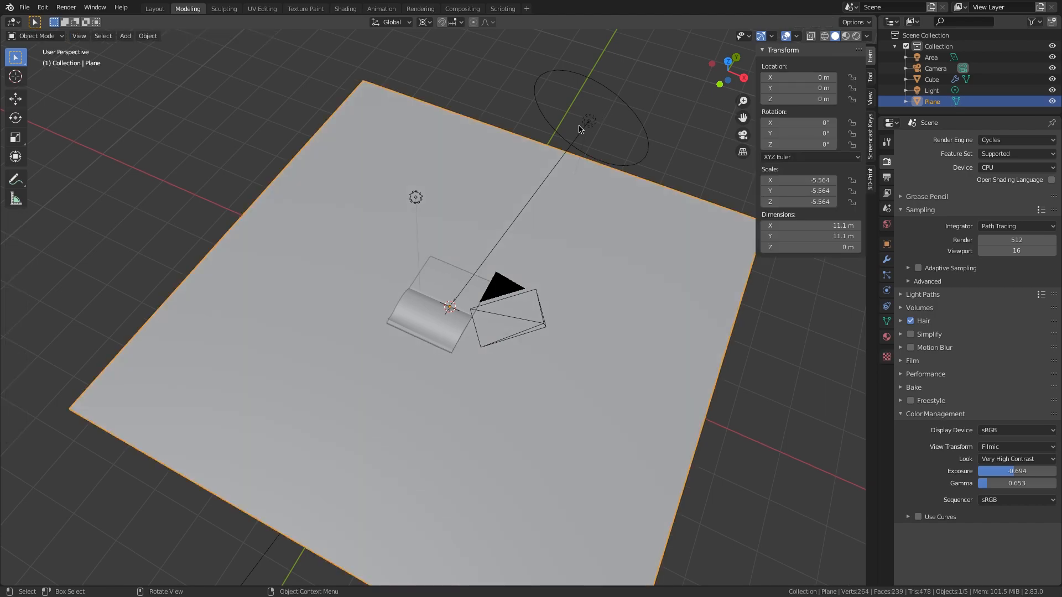
Step: Duplicate the area light in place and rotate the copy about 167° in top view, placing it on the opposite side of the book
click(588, 120)
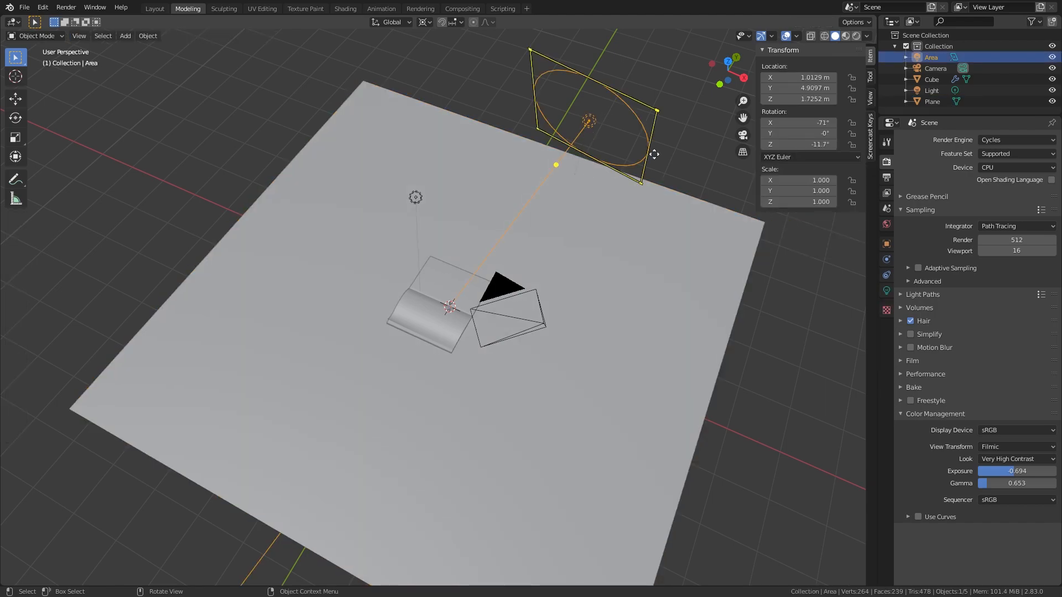
key(shift+d)
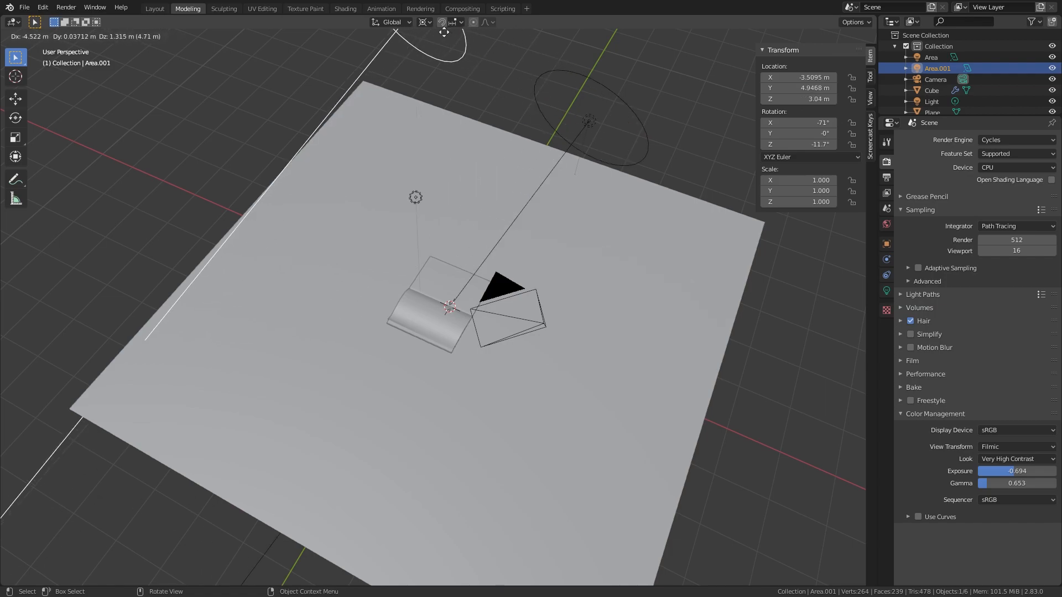
key(Escape)
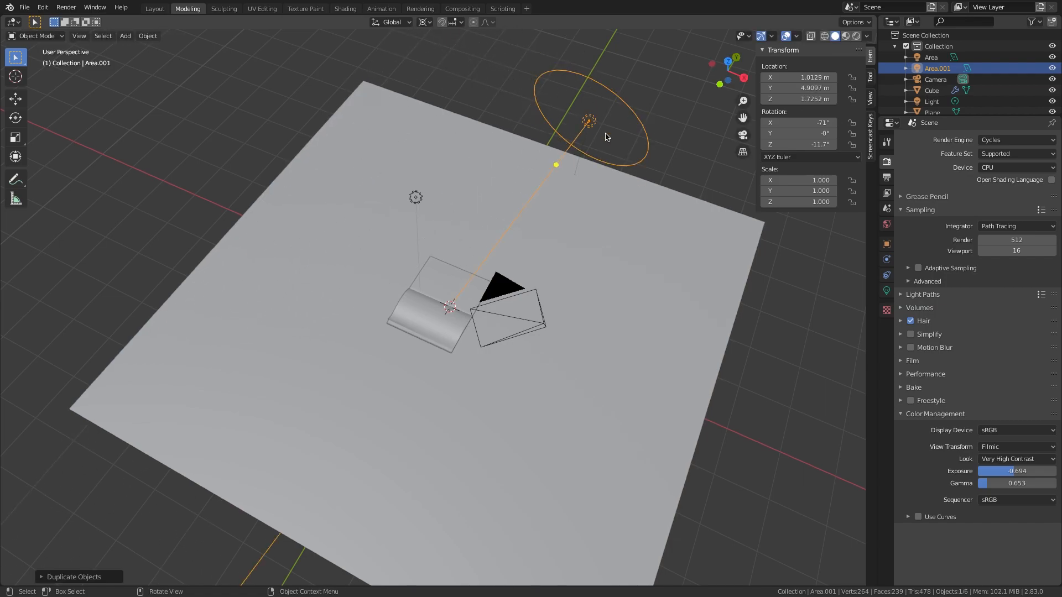
key(KP_7)
key(r)
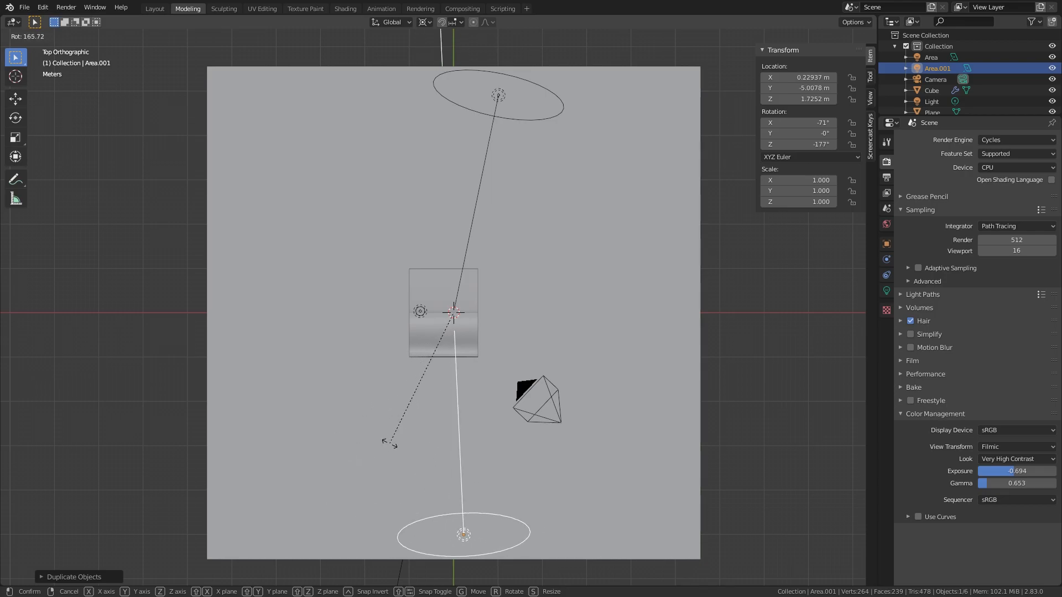
click(386, 438)
Step: Display the scene in rendered shading to examine the book under both area lights
middle_drag(676, 391, 619, 346)
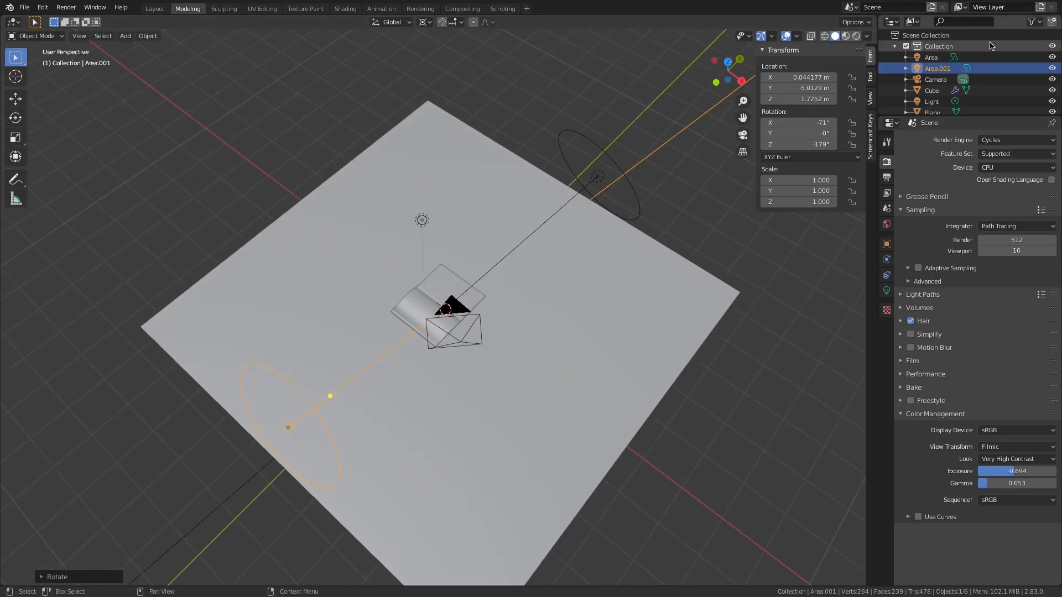
click(856, 37)
scroll(408, 378, up, 6)
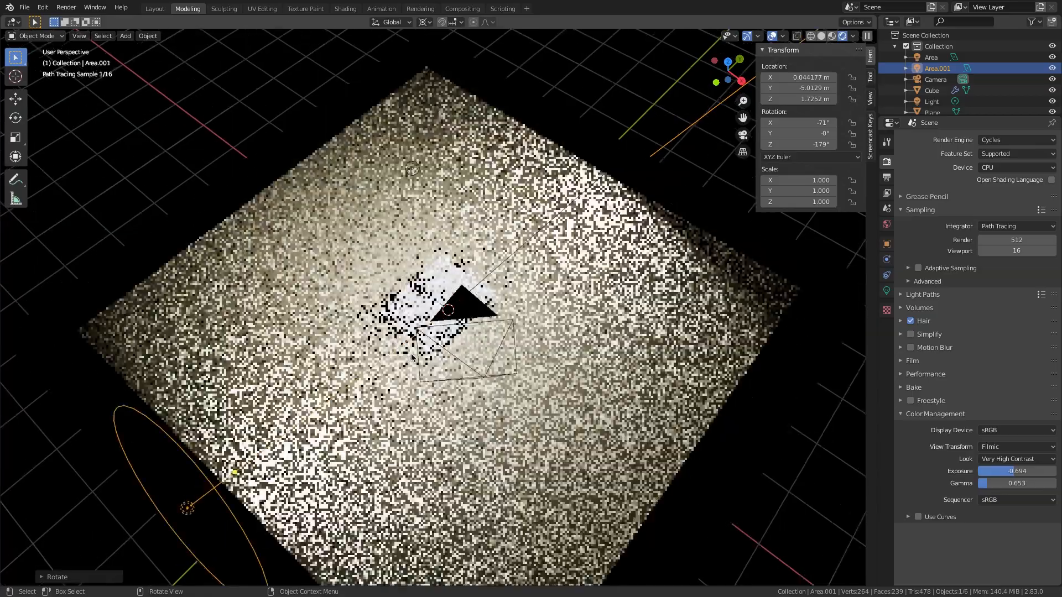
scroll(433, 370, down, 5)
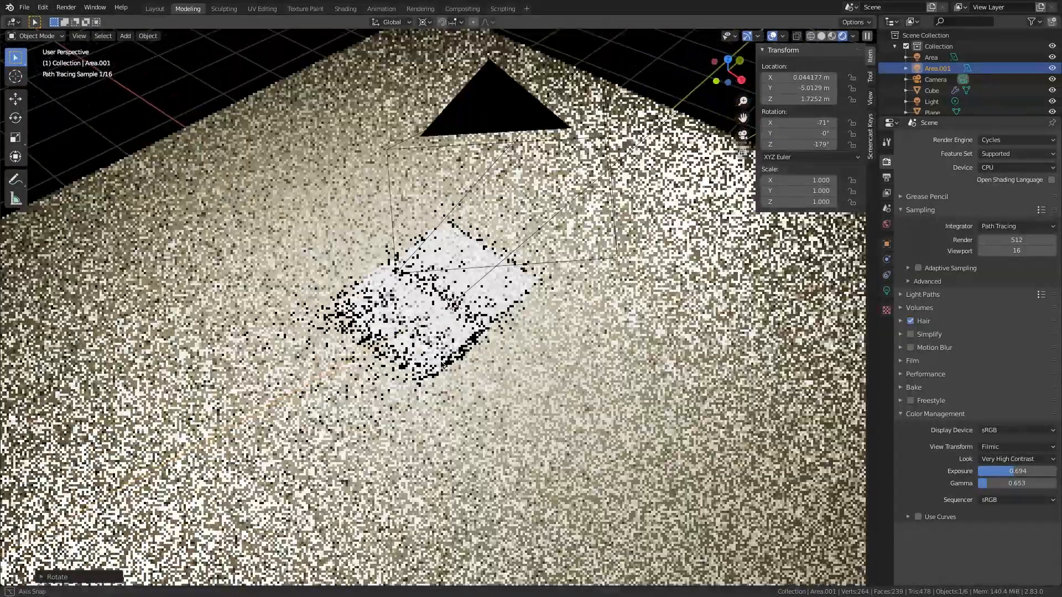
scroll(446, 365, up, 5)
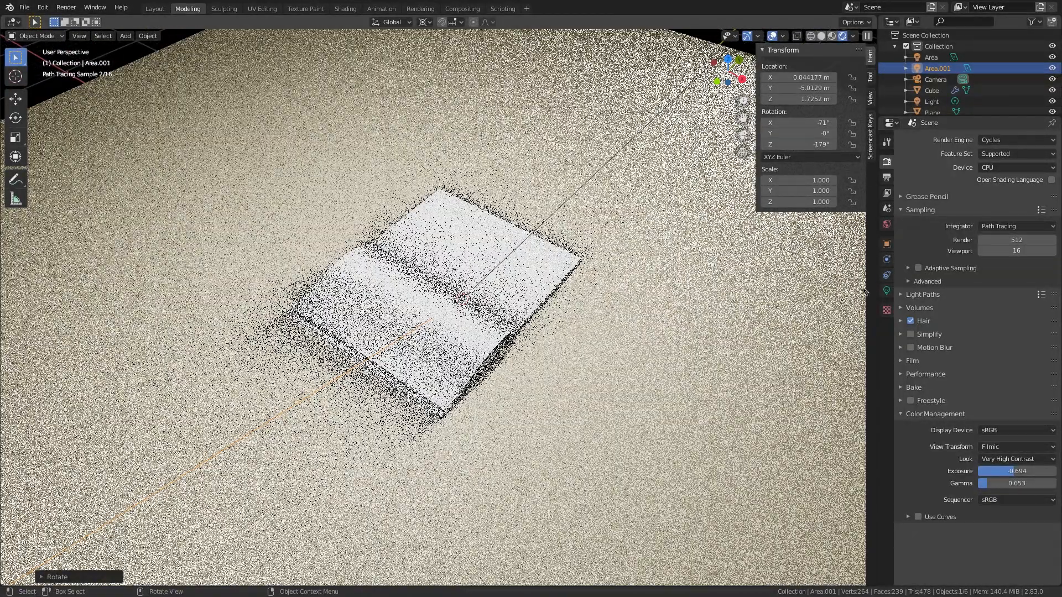
Step: Set the duplicated area light's power to 300 W
click(887, 290)
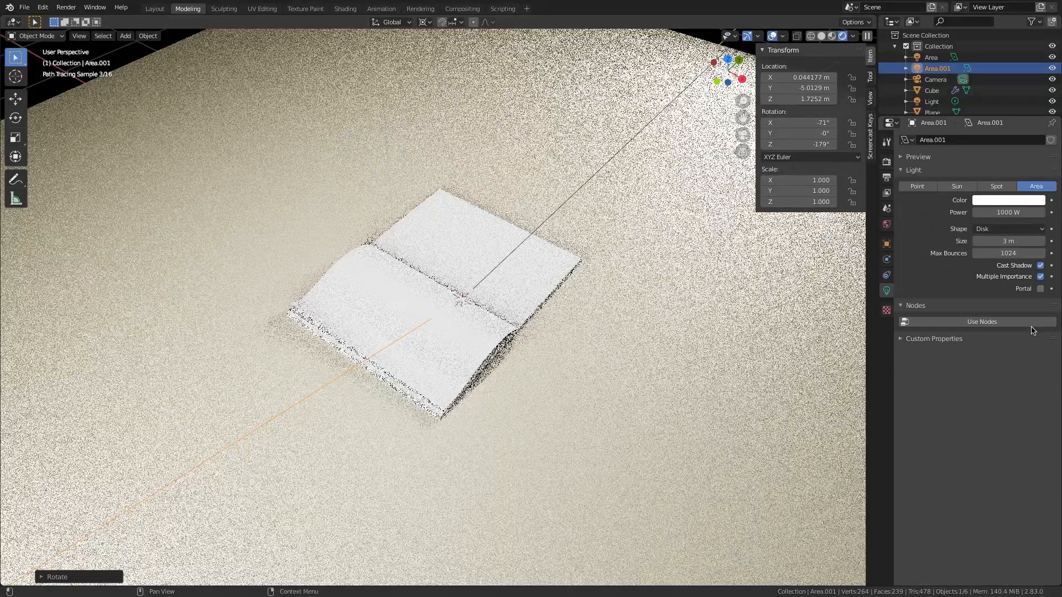
click(1004, 211)
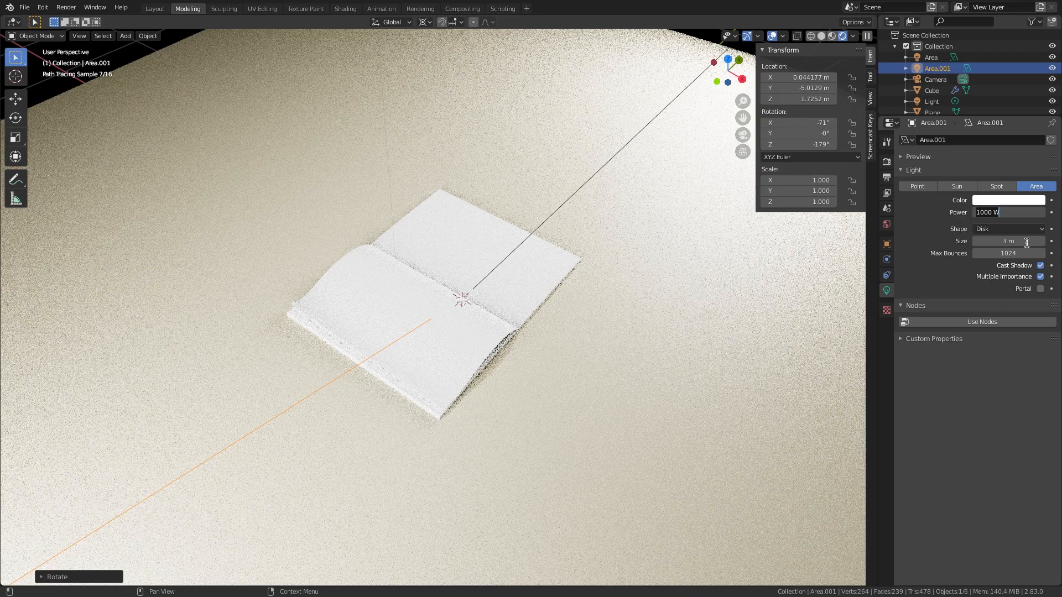
text(300)
key(Return)
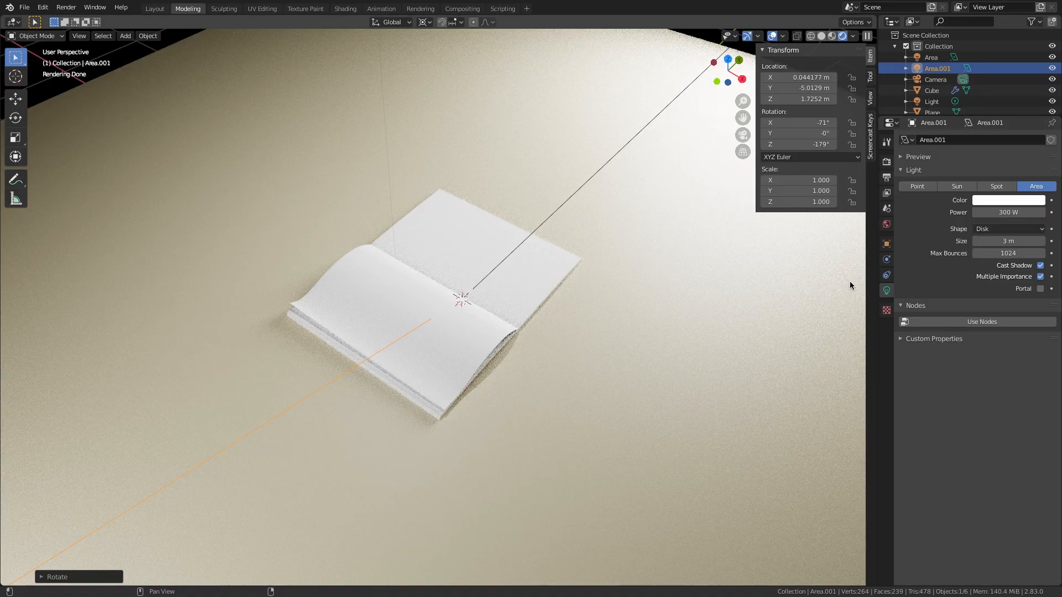
click(886, 224)
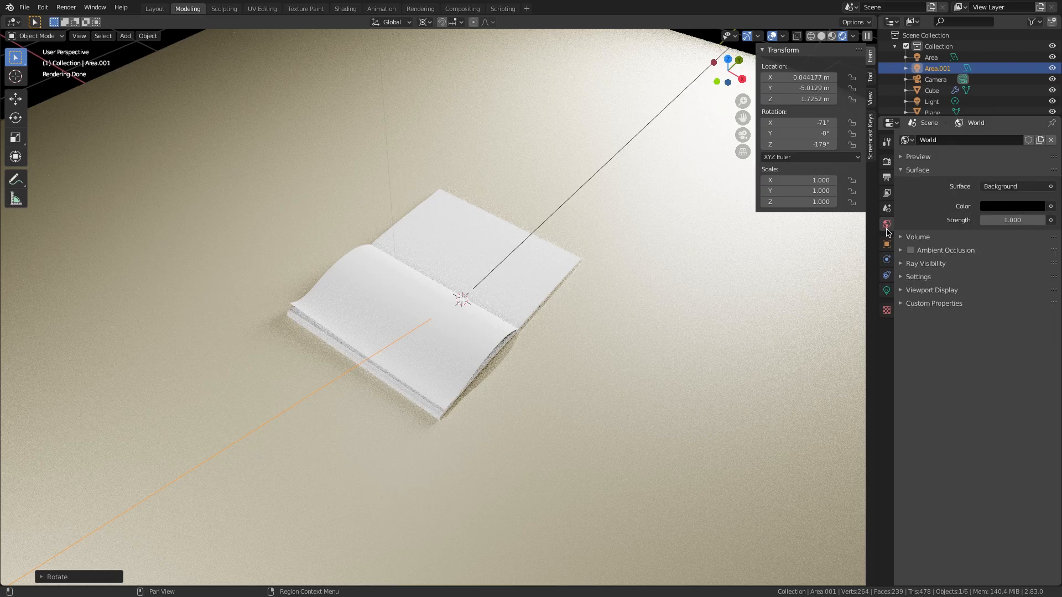
click(886, 290)
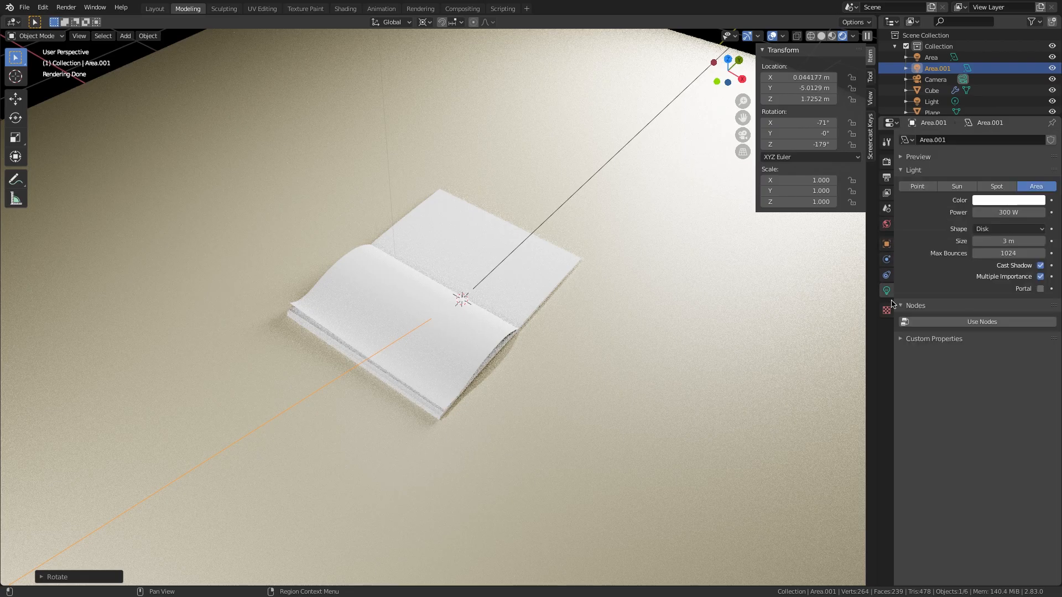
Step: Set the Cycles render samples to 128 and render a new image of the book lit by both area lights
middle_drag(425, 300, 500, 318)
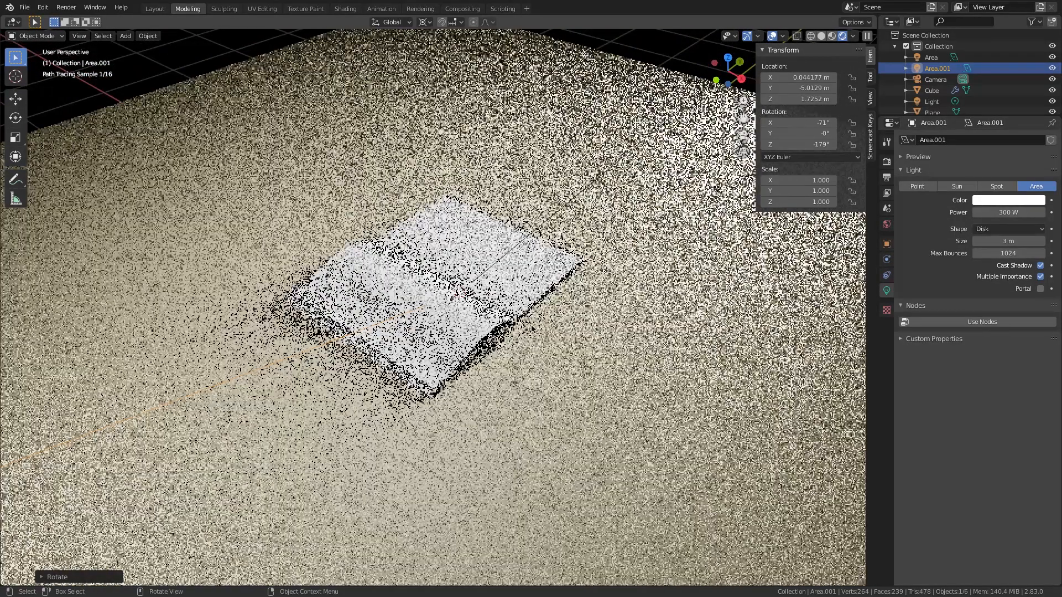
scroll(500, 318, up, 3)
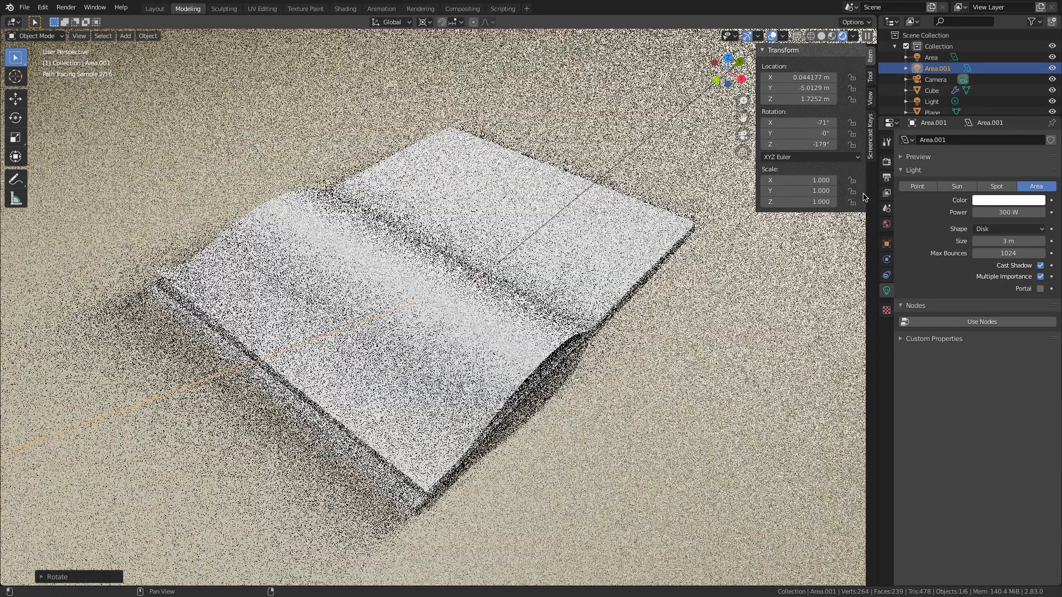
click(886, 161)
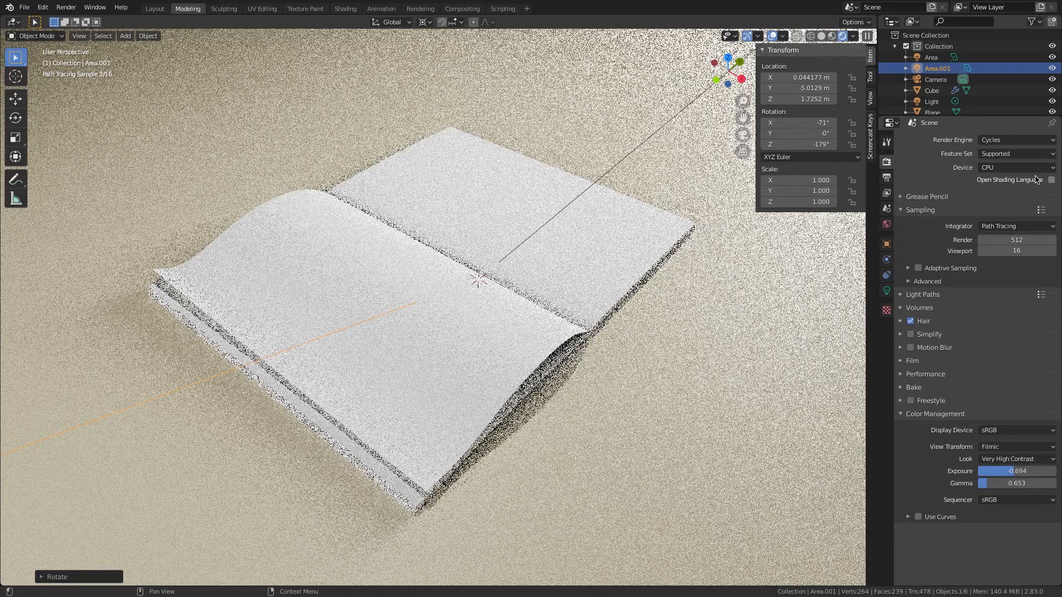
click(1002, 242)
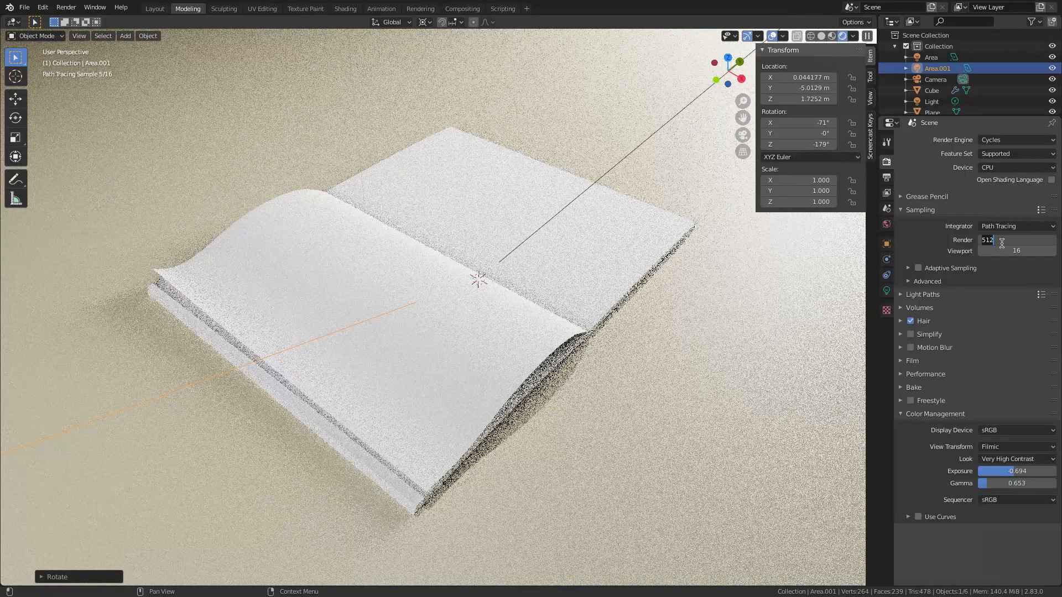
text(128)
key(Return)
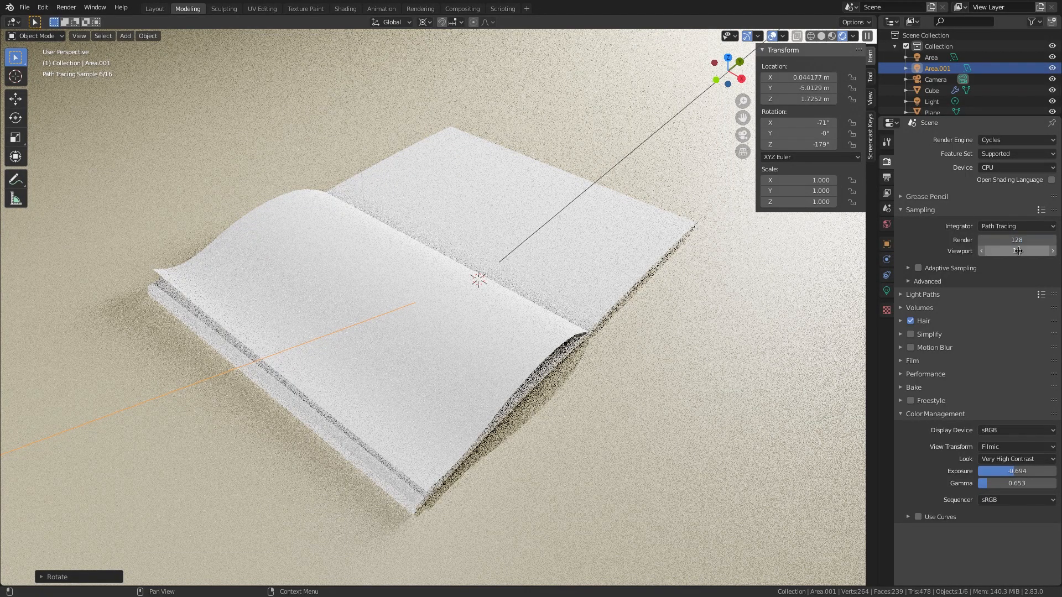
click(887, 177)
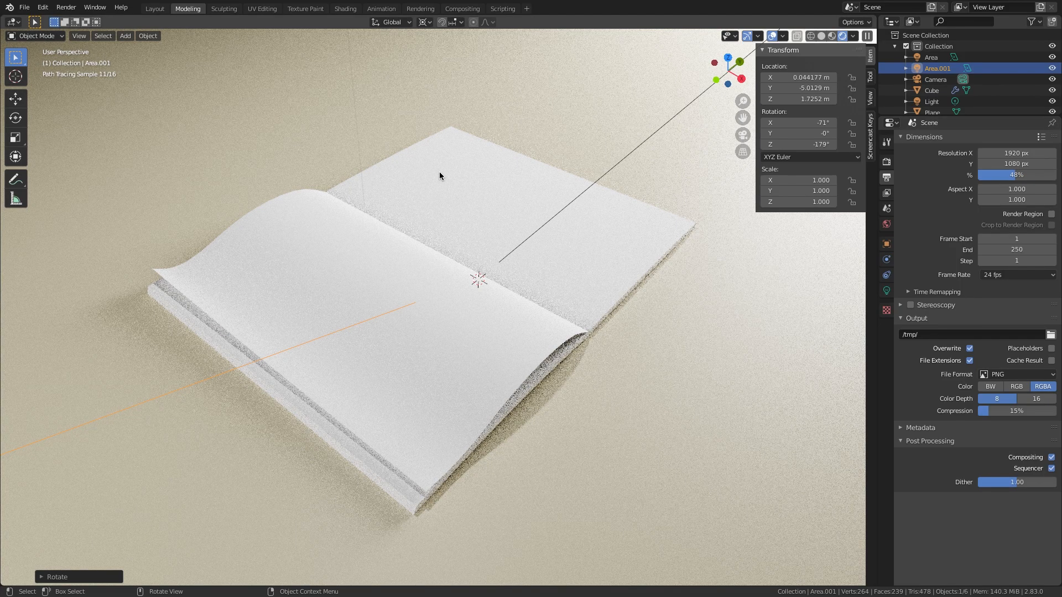
key(F12)
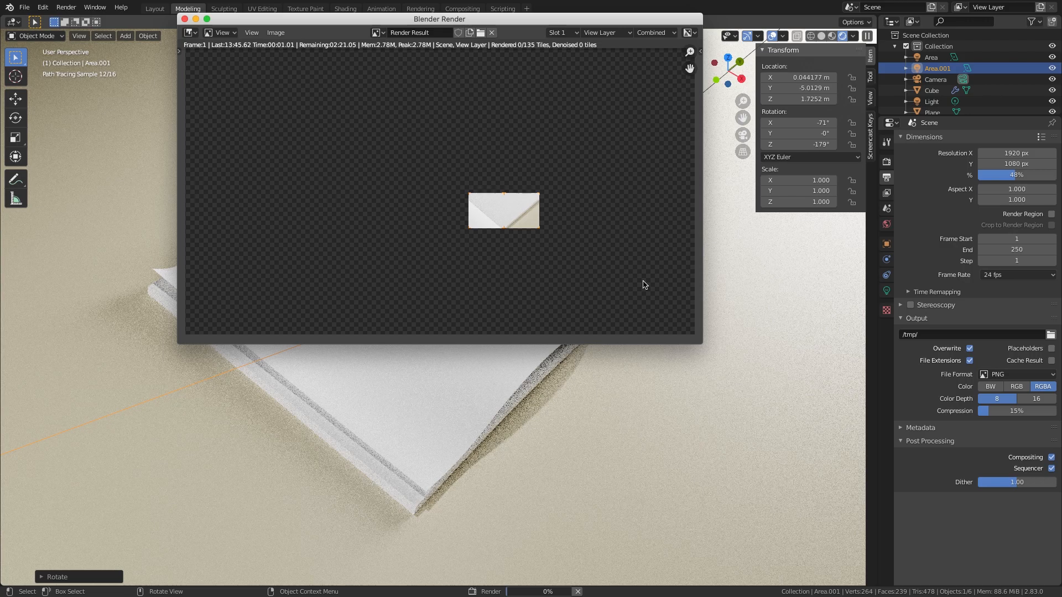